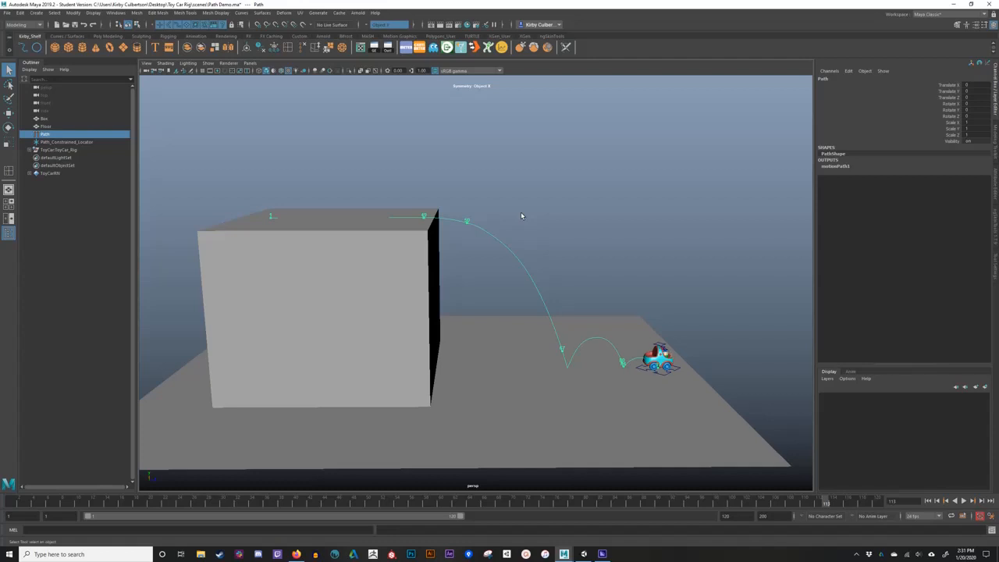
# - Scrub the timeline back and forth to preview the toy car's animation along the path curve
pyautogui.click(575, 225)
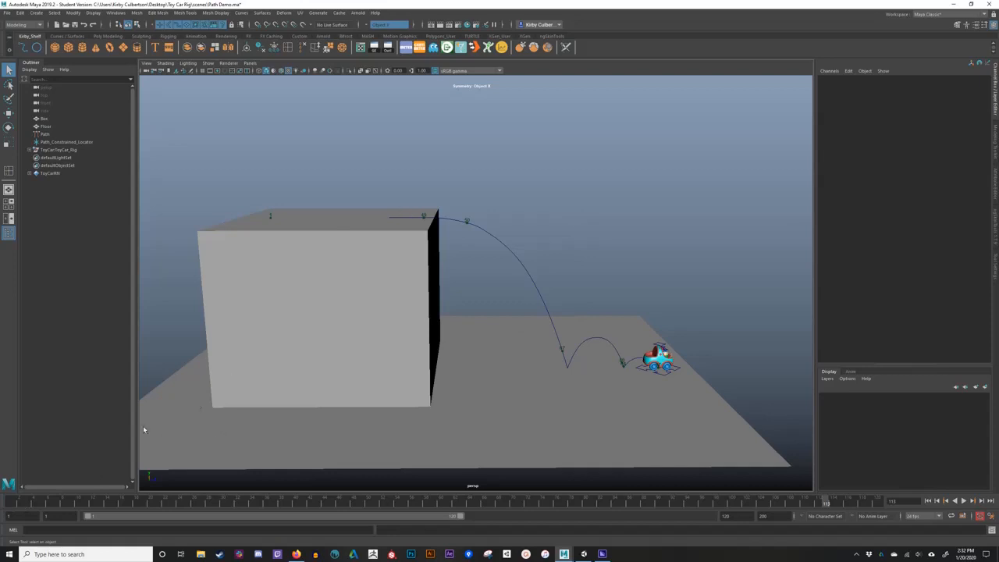
pyautogui.moveTo(13, 504); pyautogui.dragTo(4, 411)
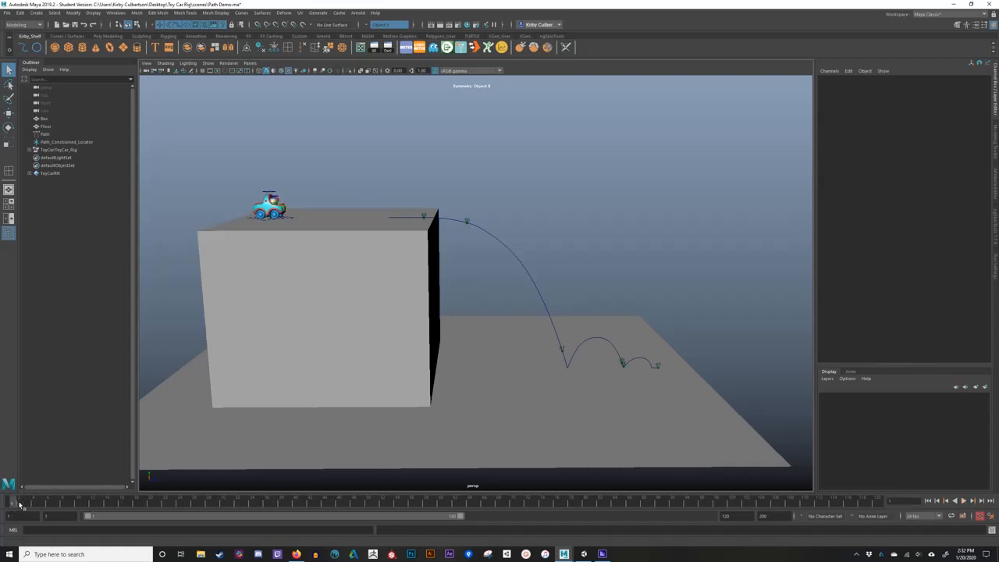
pyautogui.moveTo(19, 505); pyautogui.dragTo(368, 505)
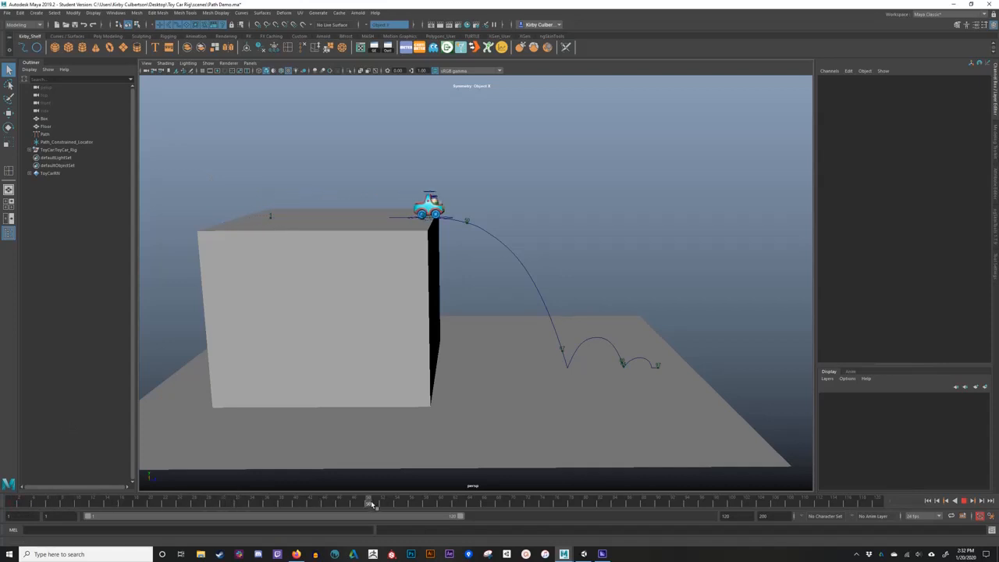
pyautogui.moveTo(373, 504); pyautogui.dragTo(17, 500)
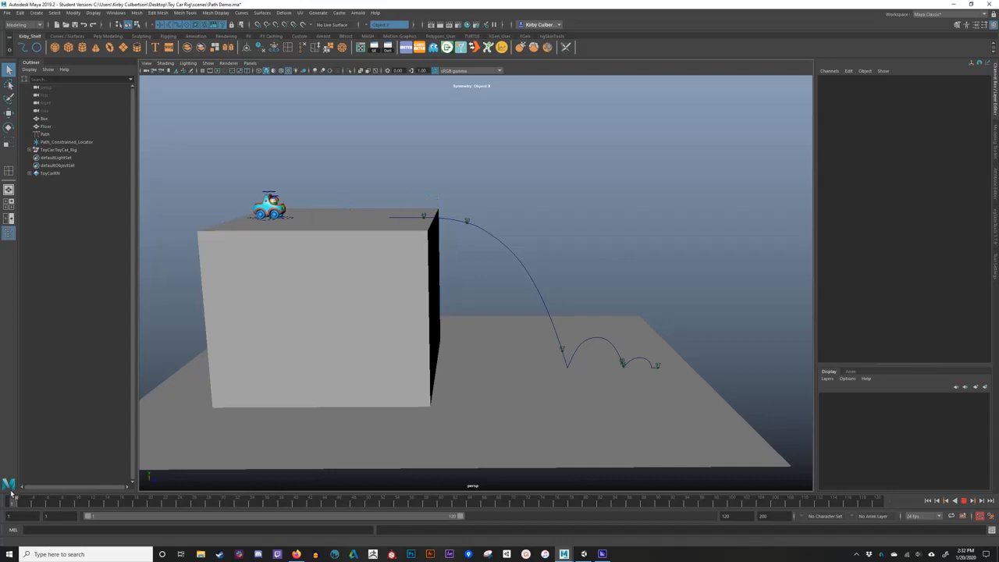
pyautogui.click(7, 14)
pyautogui.click(25, 28)
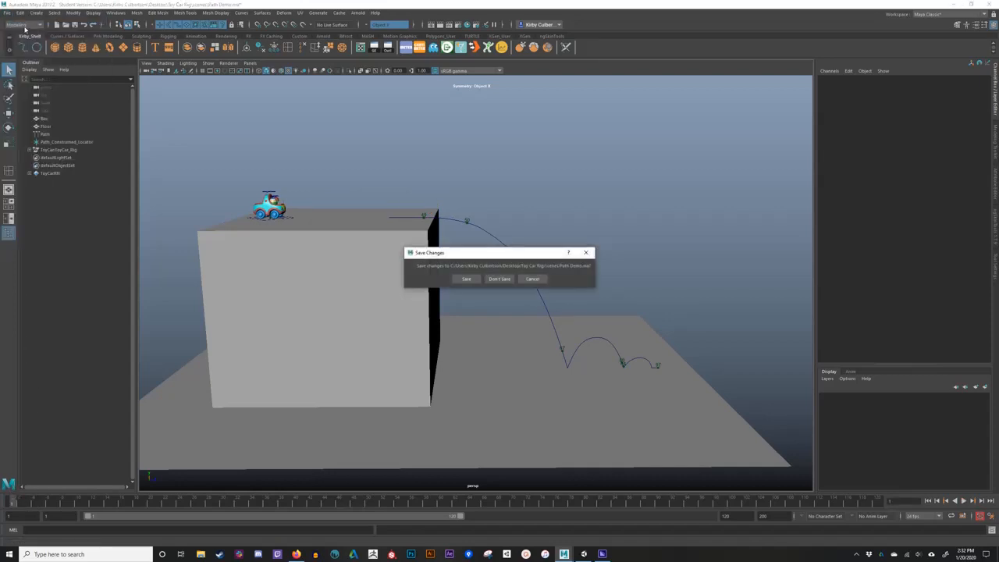
pyautogui.click(532, 280)
# - Delete the Path curve that guides the toy car off the box
pyautogui.moveTo(521, 232); pyautogui.dragTo(486, 271)
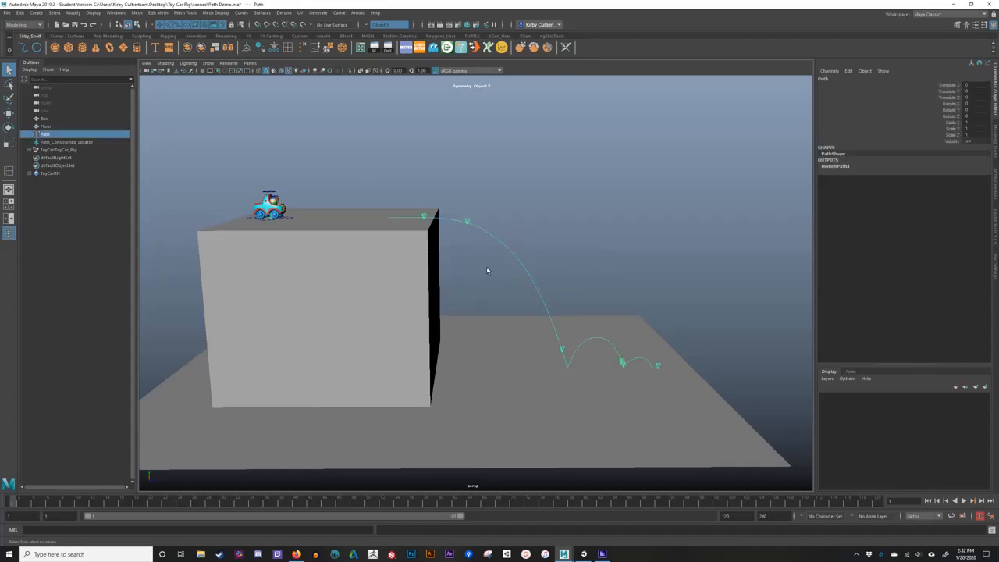
pyautogui.press('Delete')
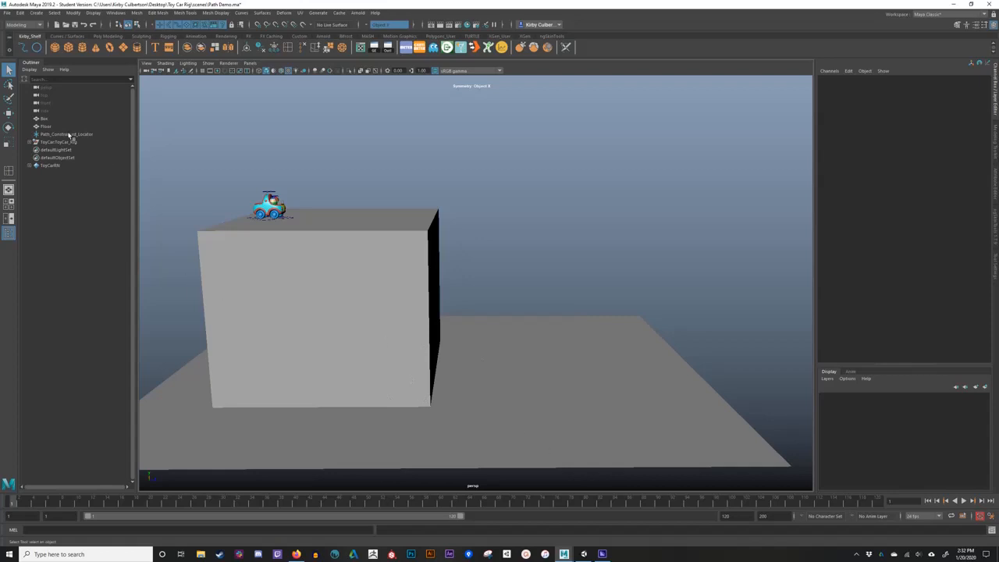
# - Remove the ToyCar.ma reference from the scene using the Reference Editor
pyautogui.click(8, 13)
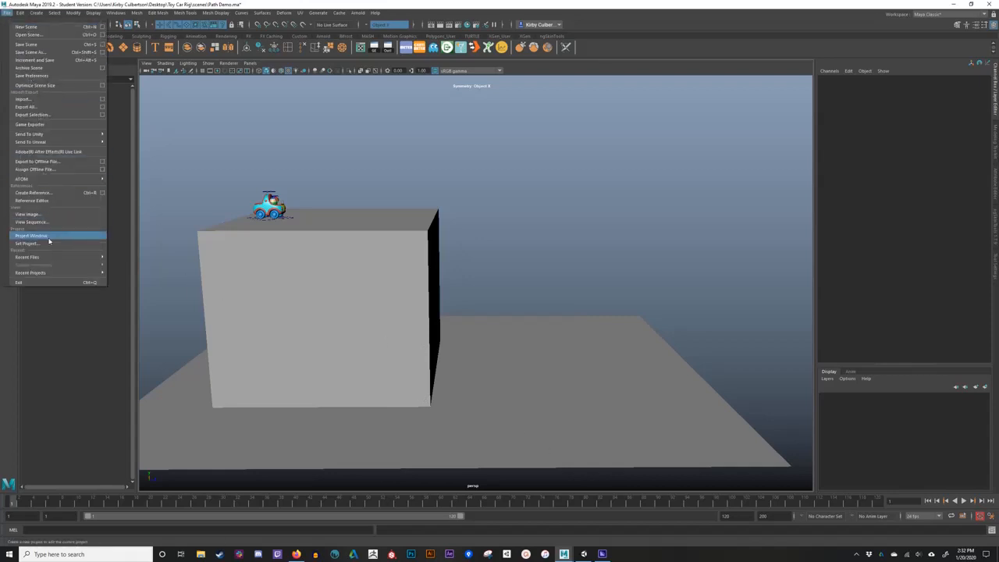
pyautogui.click(39, 204)
pyautogui.click(858, 153)
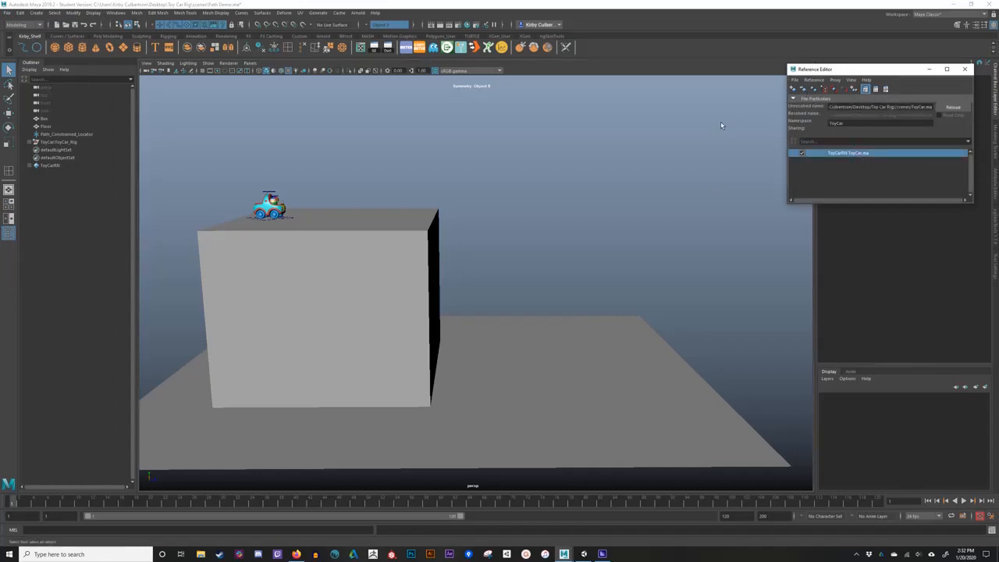
pyautogui.click(803, 90)
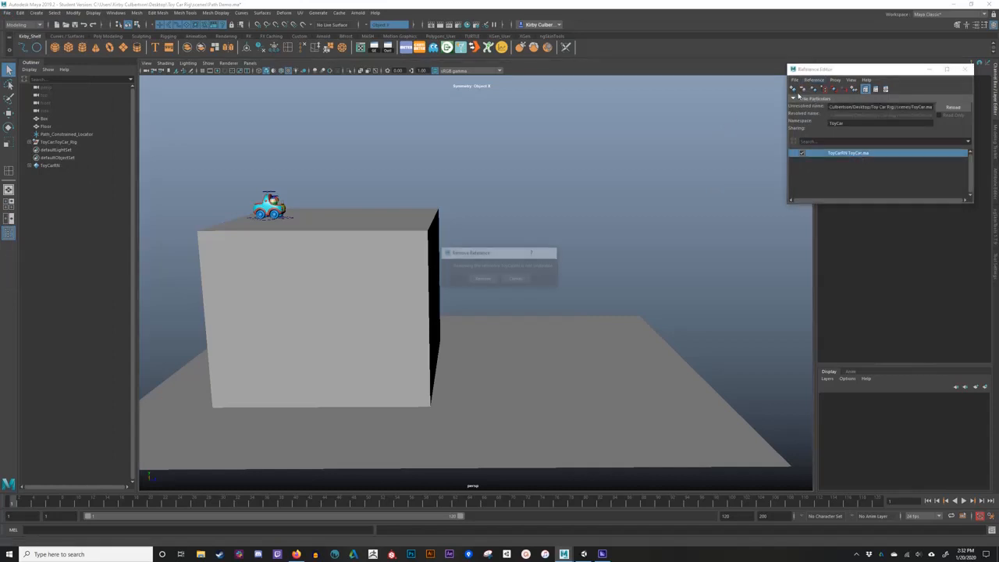
pyautogui.click(481, 278)
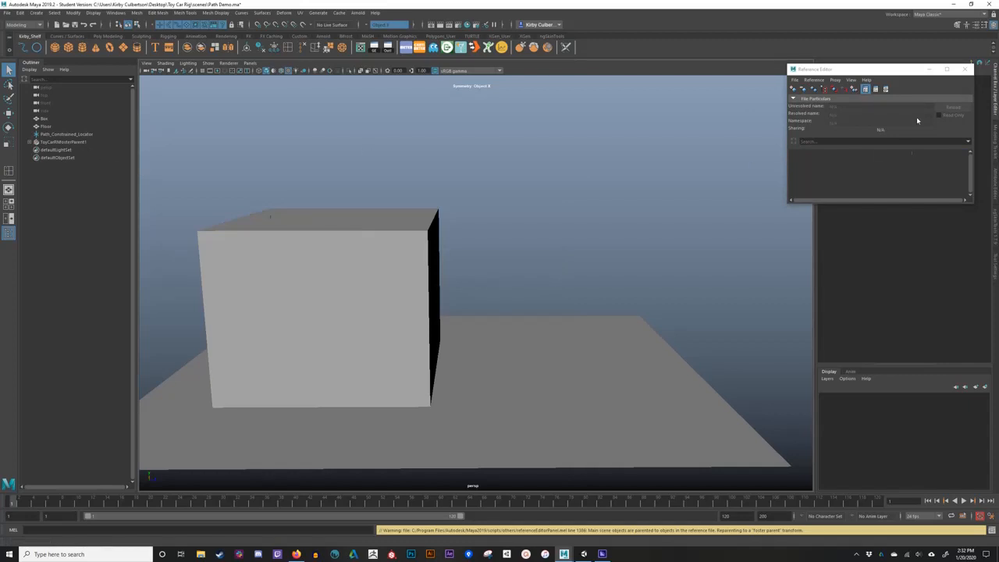
pyautogui.click(966, 71)
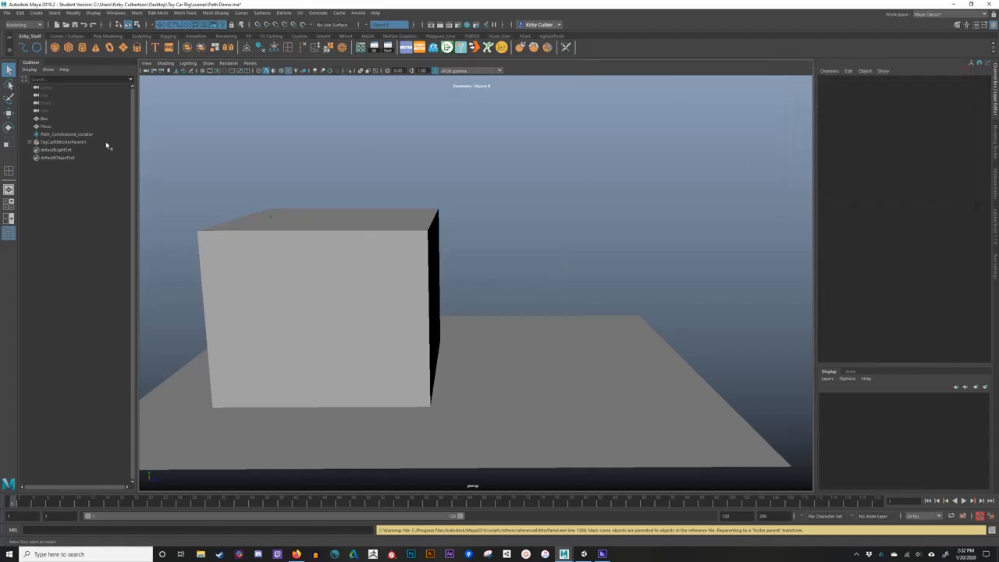
# - Delete the leftover toy car foster parent group and the Path_Constrained_Locator, leaving only the box and floor
pyautogui.click(57, 142)
pyautogui.press('Delete')
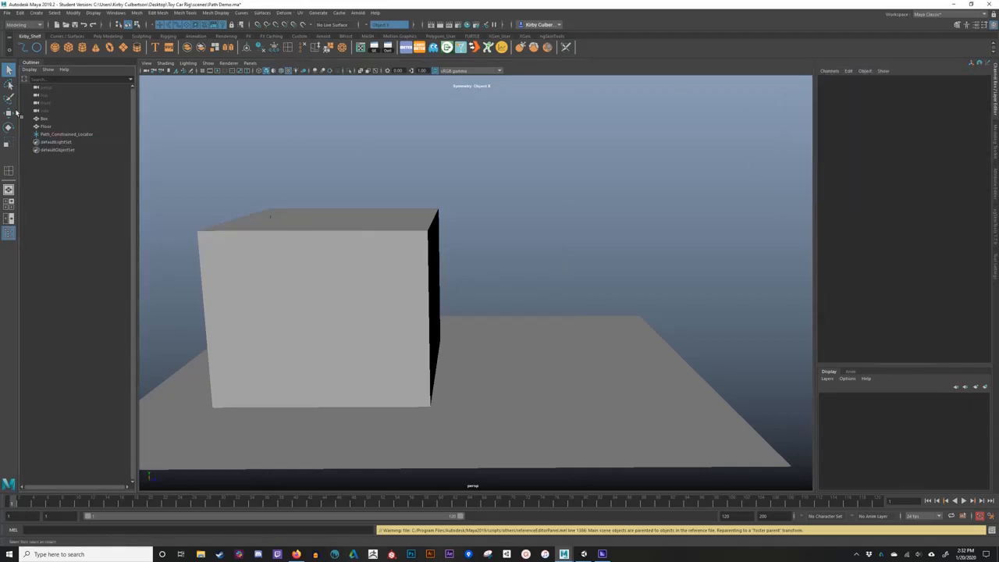
pyautogui.click(84, 135)
pyautogui.press('Delete')
pyautogui.click(552, 255)
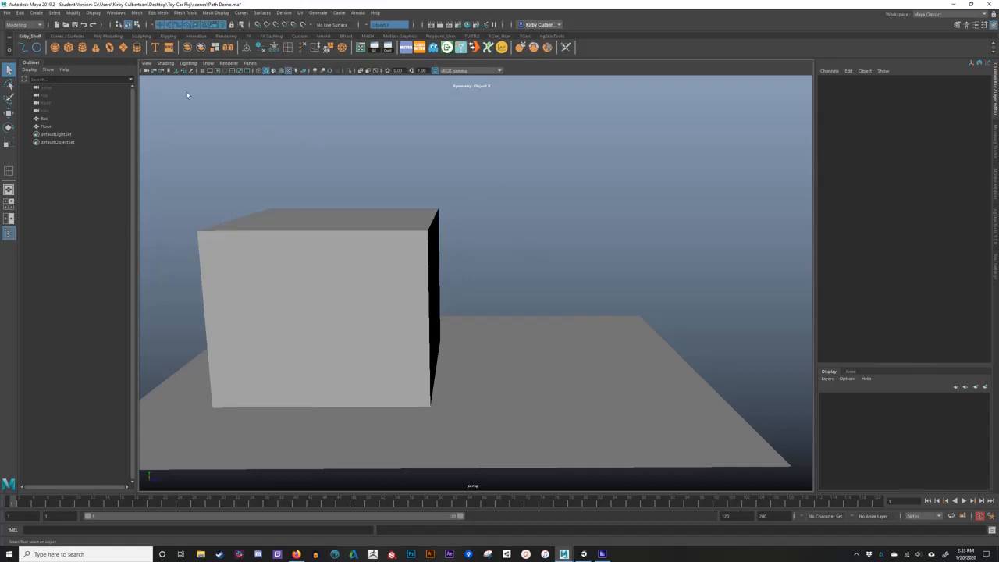
# - Create a reference to ToyCar.ma from the project's scenes folder to bring the toy car rig into the scene
pyautogui.click(6, 14)
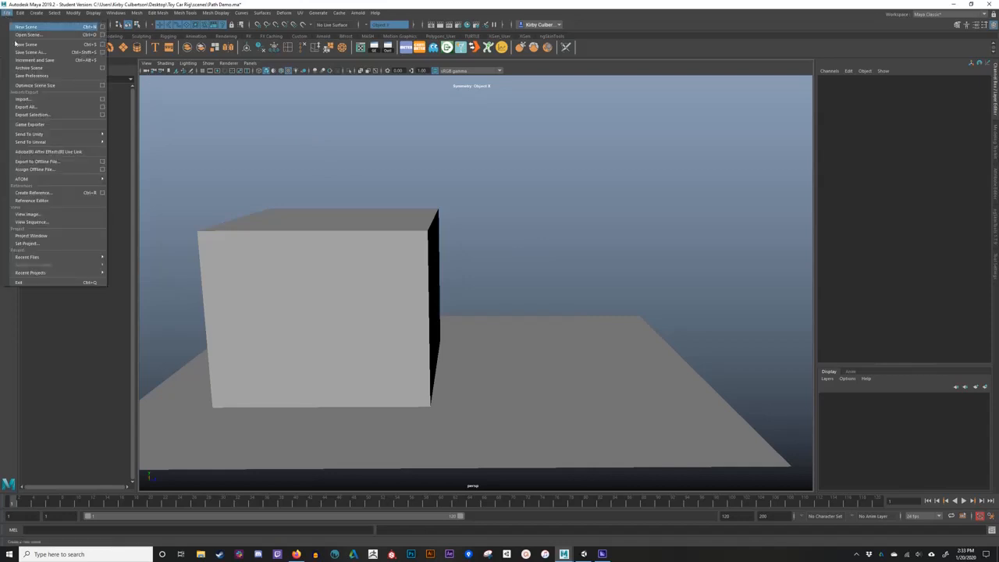
pyautogui.click(35, 201)
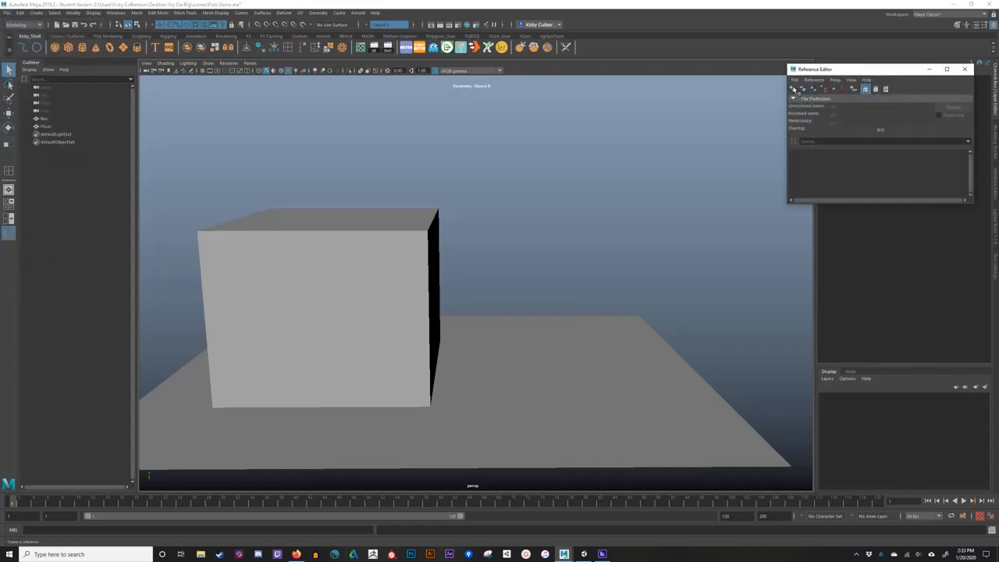
pyautogui.click(796, 90)
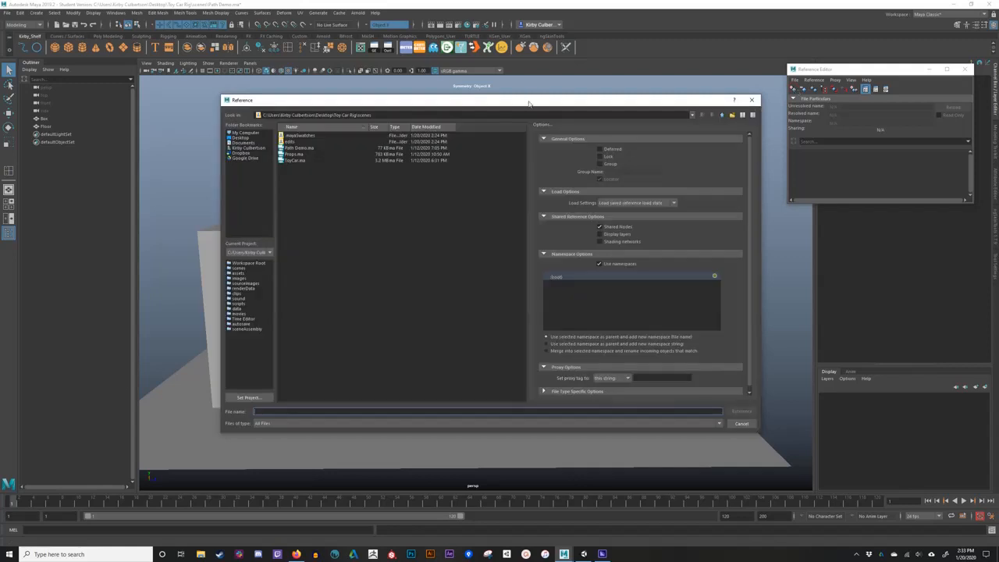
pyautogui.moveTo(528, 104); pyautogui.dragTo(518, 97)
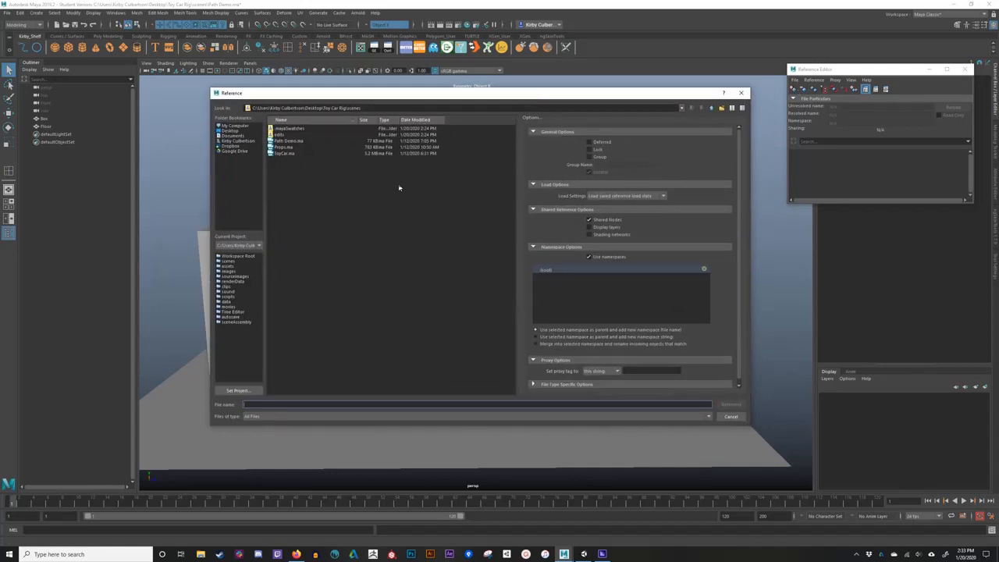
pyautogui.click(284, 154)
pyautogui.click(726, 406)
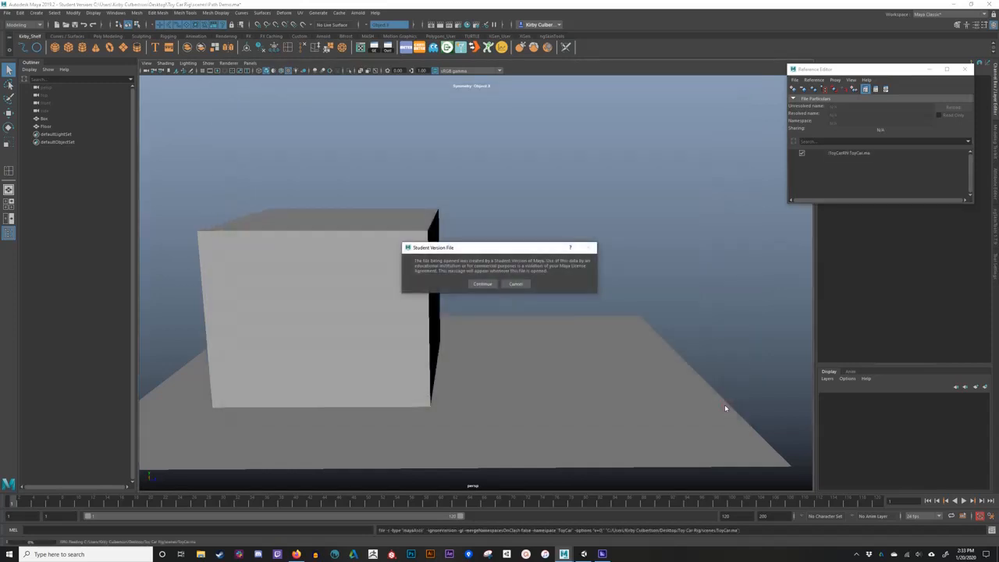
pyautogui.click(487, 284)
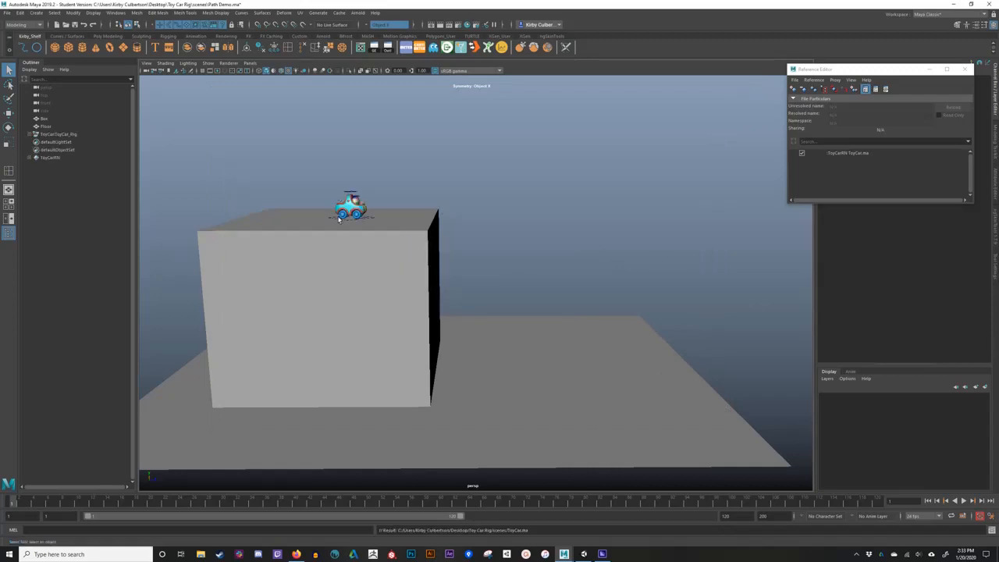
pyautogui.moveTo(867, 69); pyautogui.dragTo(760, 88)
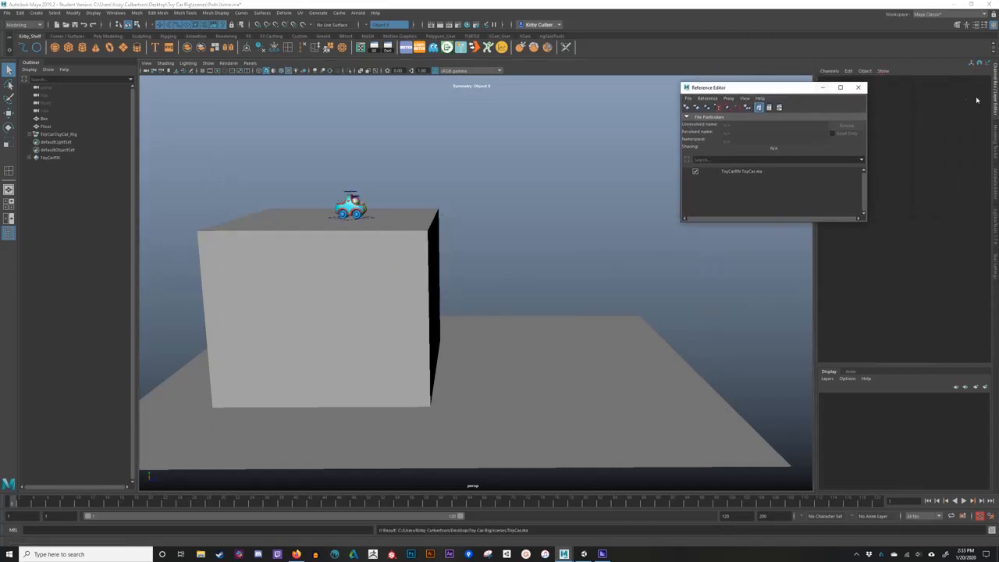
pyautogui.click(996, 92)
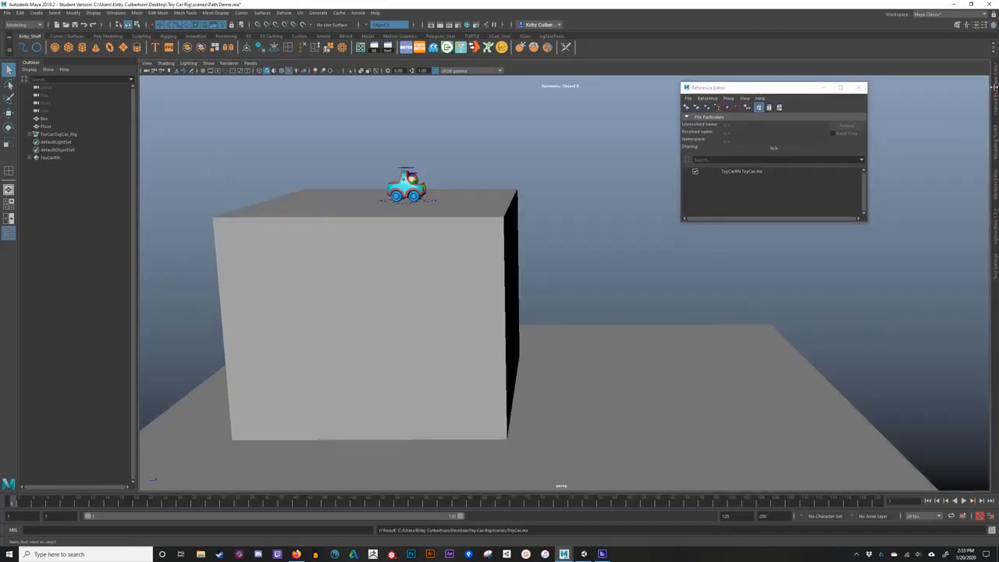
pyautogui.click(996, 92)
pyautogui.moveTo(784, 90); pyautogui.dragTo(755, 92)
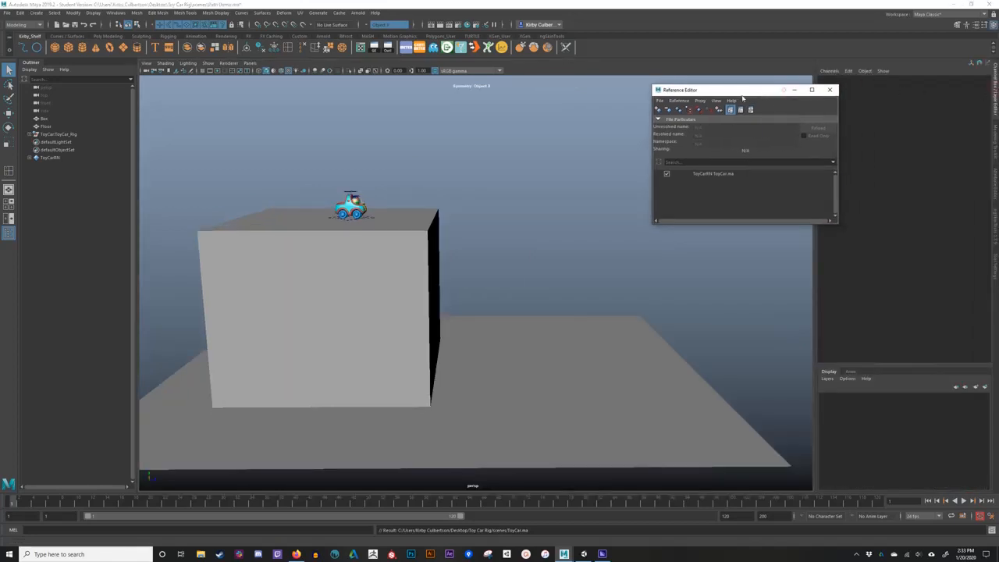
pyautogui.click(76, 134)
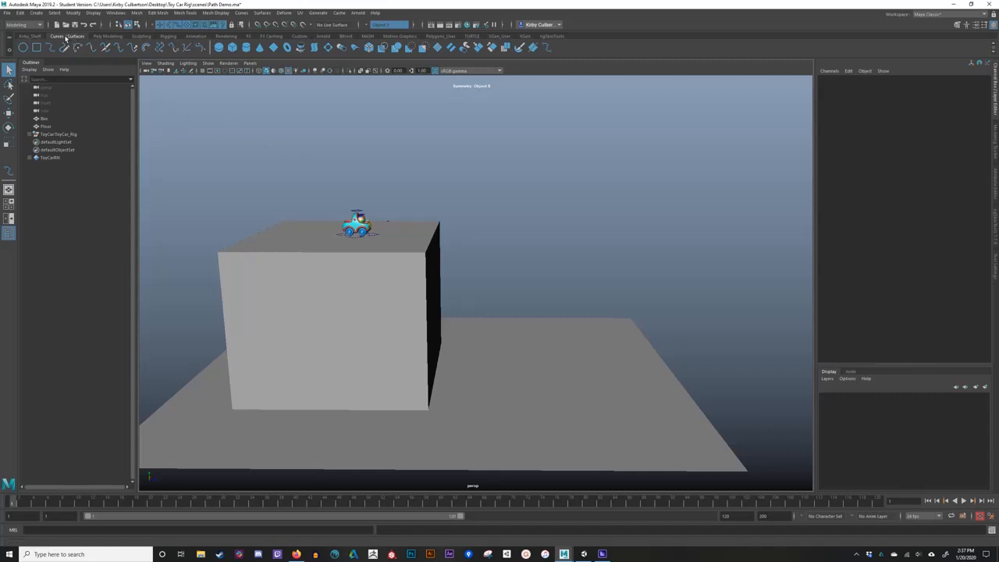
# - Activate the EP Curve tool with its settings shown and switch to a full-size side view
pyautogui.click(108, 37)
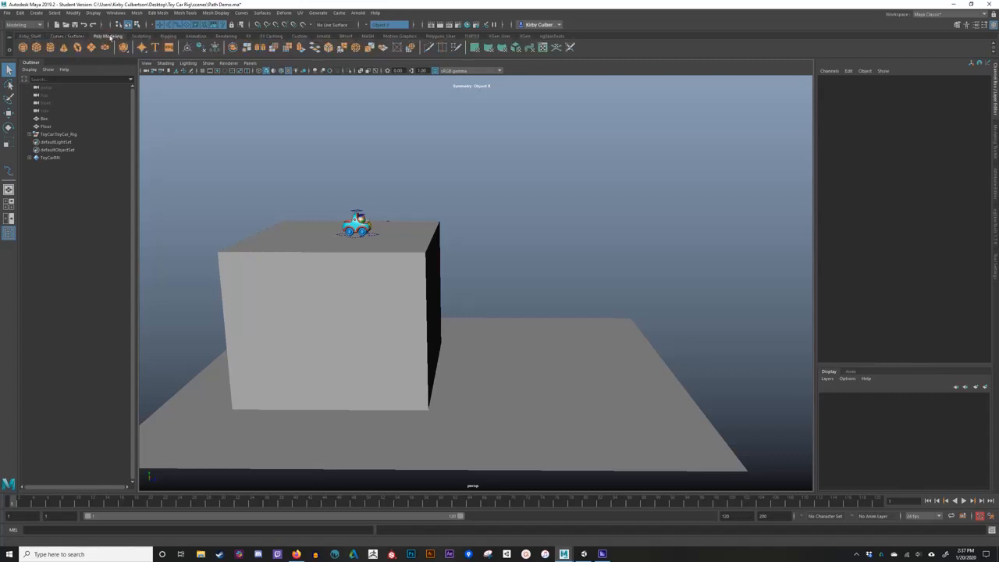
pyautogui.click(70, 37)
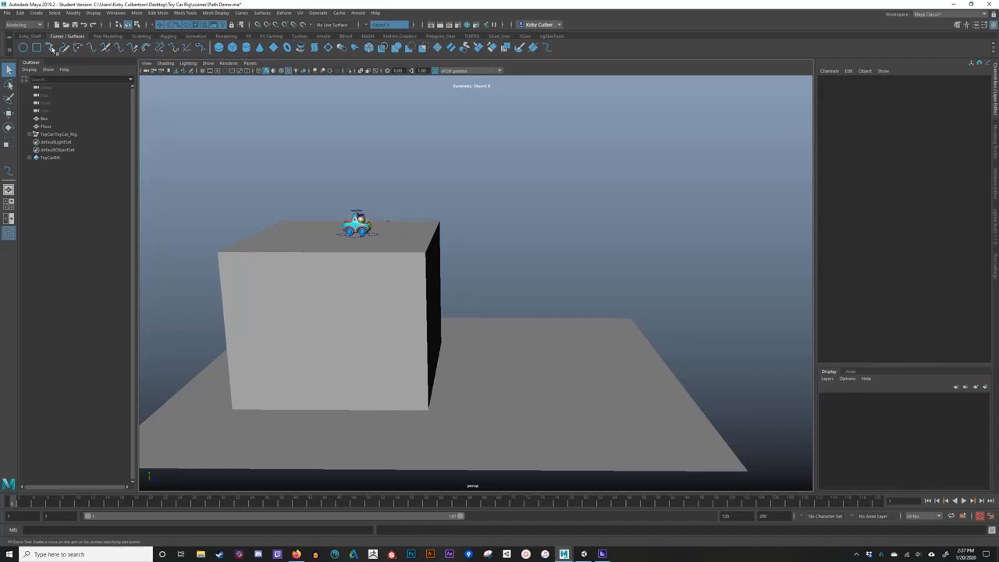
pyautogui.doubleClick(54, 49)
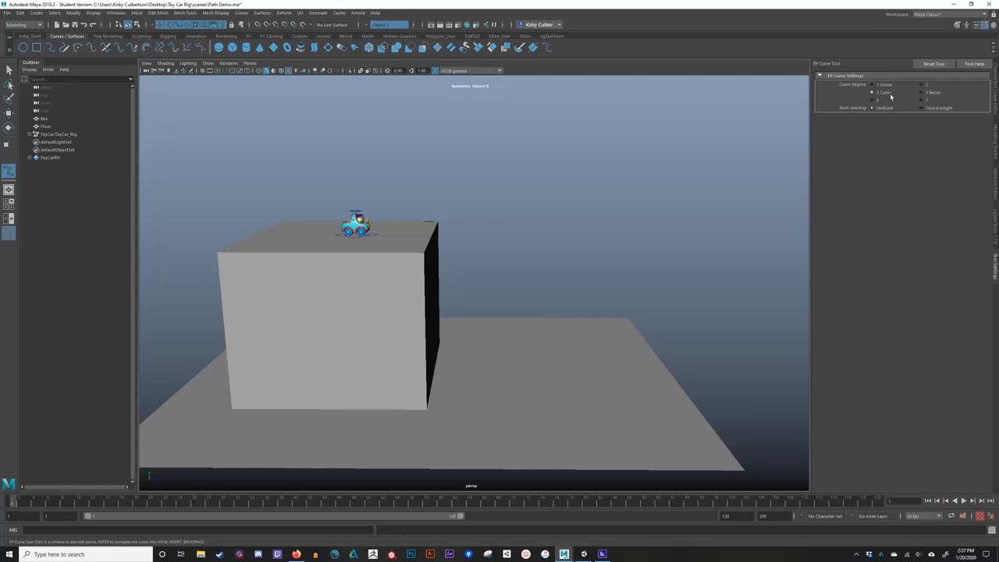
pyautogui.press('space')
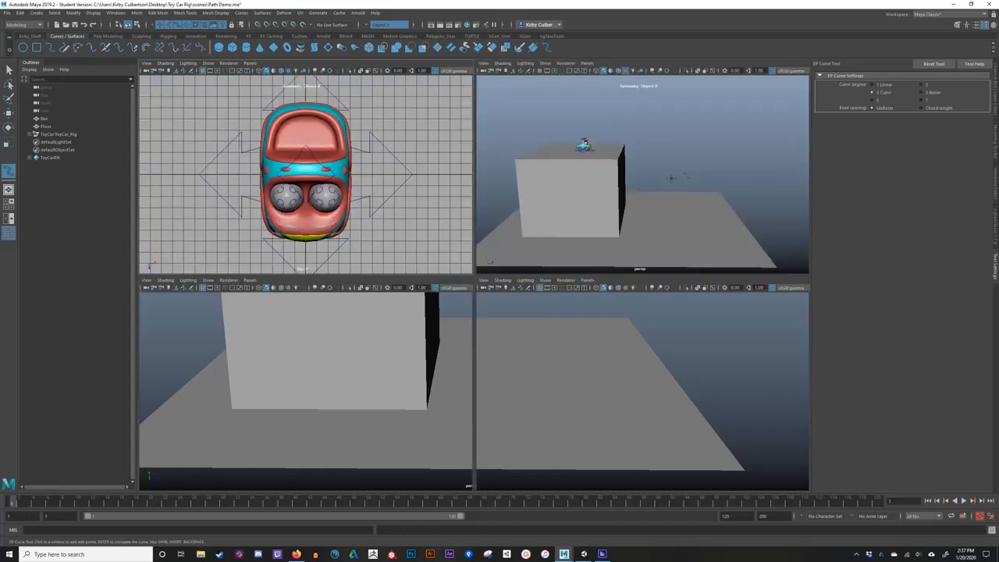
pyautogui.press('space')
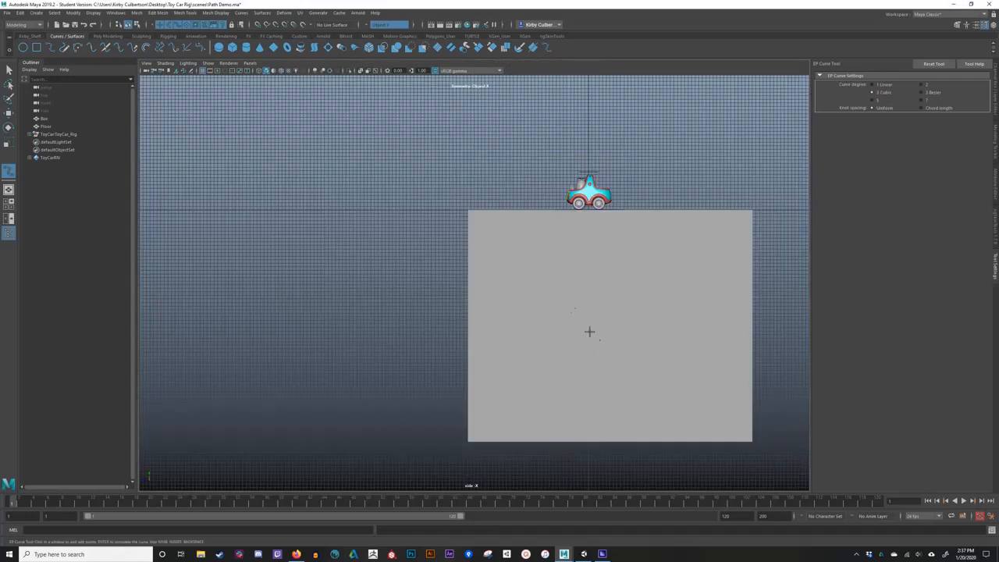
# - Draw a freehand cubic EP curve from above the car, dipping beyond the box's edge, then looping upward and back down
pyautogui.keyDown('alt'); pyautogui.moveTo(543, 238); pyautogui.dragTo(555, 337, button='middle'); pyautogui.keyUp('alt')
pyautogui.keyDown('alt'); pyautogui.moveTo(439, 284); pyautogui.dragTo(639, 303, button='right'); pyautogui.keyUp('alt')
pyautogui.keyDown('alt'); pyautogui.moveTo(639, 303); pyautogui.dragTo(508, 295, button='middle'); pyautogui.keyUp('alt')
pyautogui.keyDown('alt'); pyautogui.moveTo(508, 295); pyautogui.dragTo(517, 290, button='right'); pyautogui.keyUp('alt')
pyautogui.keyDown('alt'); pyautogui.moveTo(522, 289); pyautogui.dragTo(637, 349, button='middle'); pyautogui.keyUp('alt')
pyautogui.keyDown('alt'); pyautogui.moveTo(637, 343); pyautogui.dragTo(579, 288, button='right'); pyautogui.keyUp('alt')
pyautogui.keyDown('alt'); pyautogui.moveTo(579, 288); pyautogui.dragTo(586, 252, button='middle'); pyautogui.keyUp('alt')
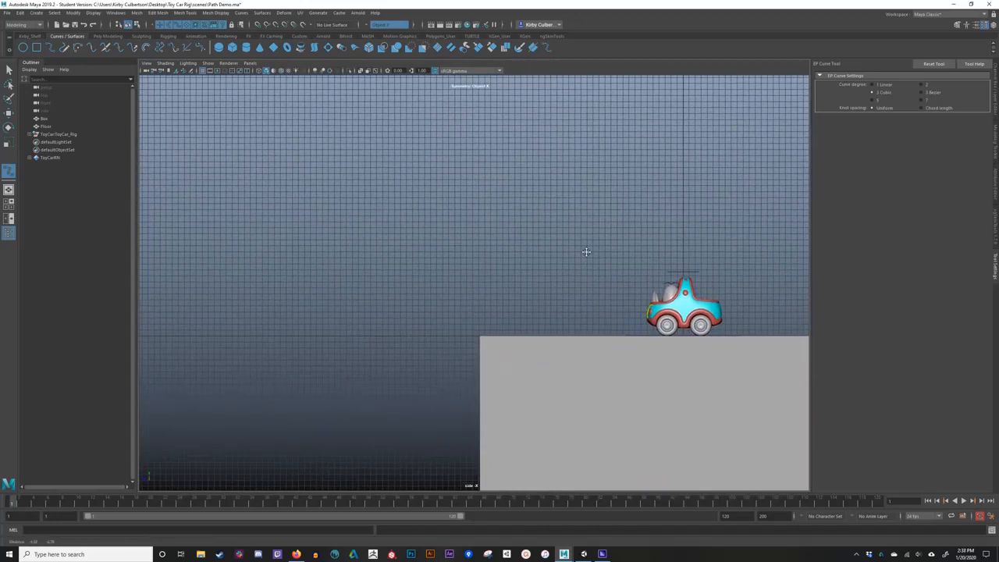
pyautogui.keyDown('alt'); pyautogui.moveTo(586, 252); pyautogui.dragTo(542, 270, button='right'); pyautogui.keyUp('alt')
pyautogui.keyDown('alt'); pyautogui.moveTo(542, 270); pyautogui.dragTo(551, 255, button='middle'); pyautogui.keyUp('alt')
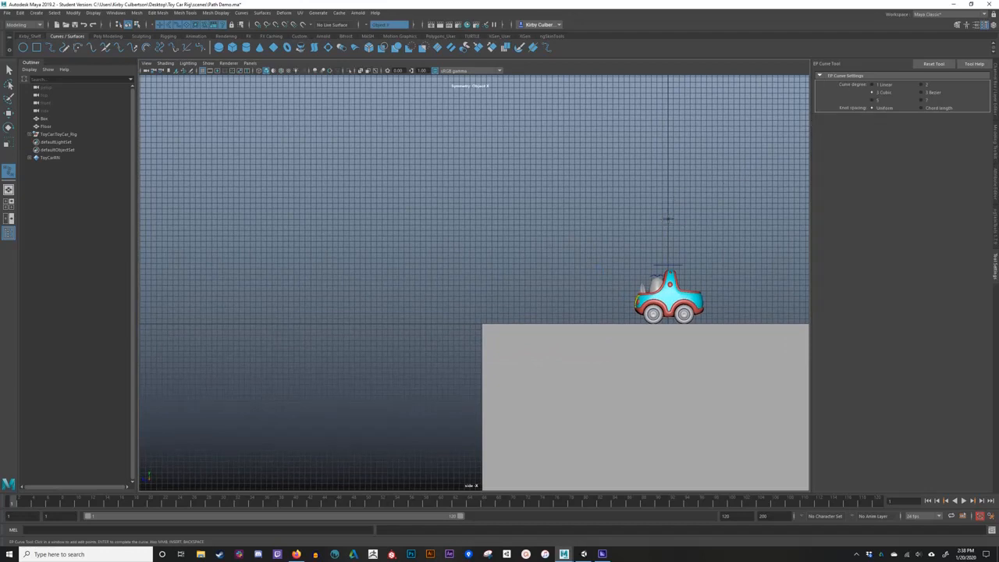
pyautogui.click(668, 220)
pyautogui.click(543, 219)
pyautogui.click(445, 240)
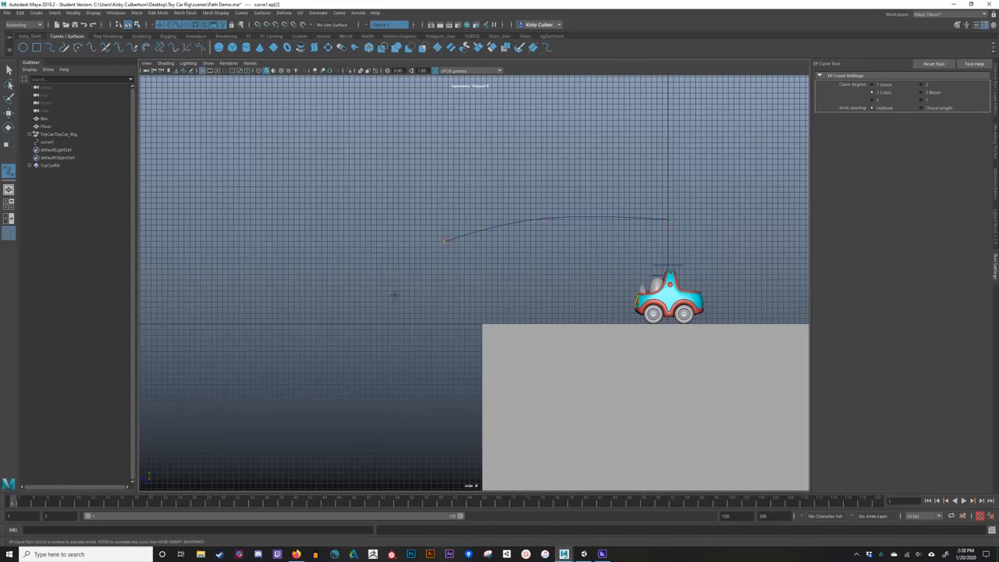
pyautogui.click(396, 295)
pyautogui.click(353, 349)
pyautogui.click(232, 287)
pyautogui.click(230, 246)
pyautogui.click(268, 172)
pyautogui.click(341, 134)
pyautogui.click(201, 97)
pyautogui.click(147, 191)
pyautogui.click(171, 297)
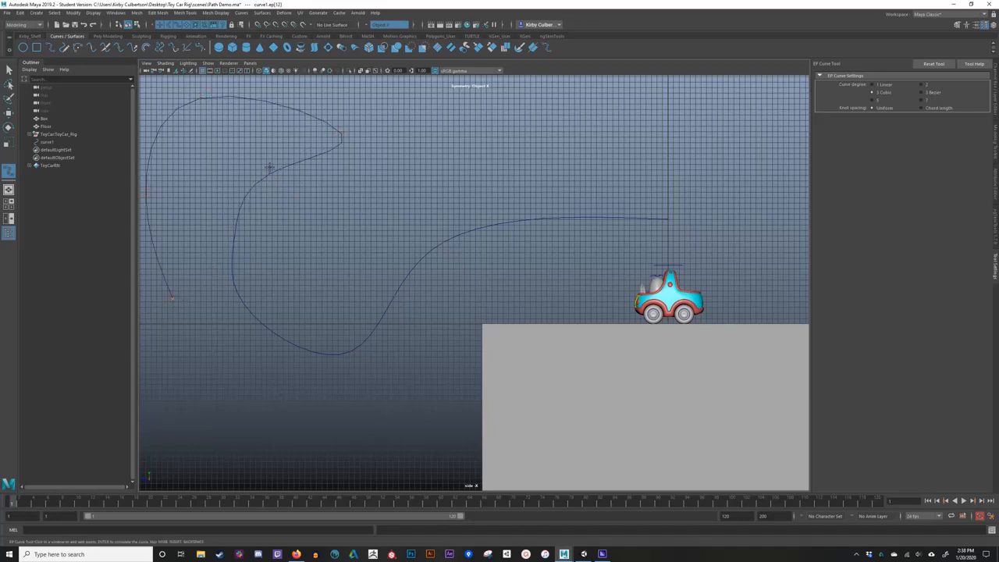
pyautogui.press('q')
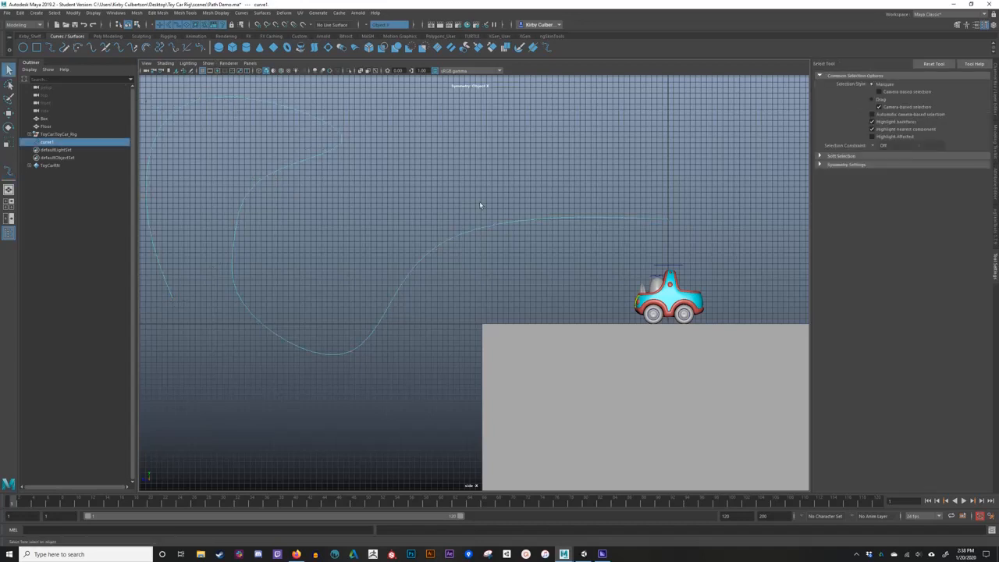
# - Display the freehand curve's control vertices, return to object mode and delete the curve
pyautogui.moveTo(503, 223); pyautogui.dragTo(480, 226, button='right')
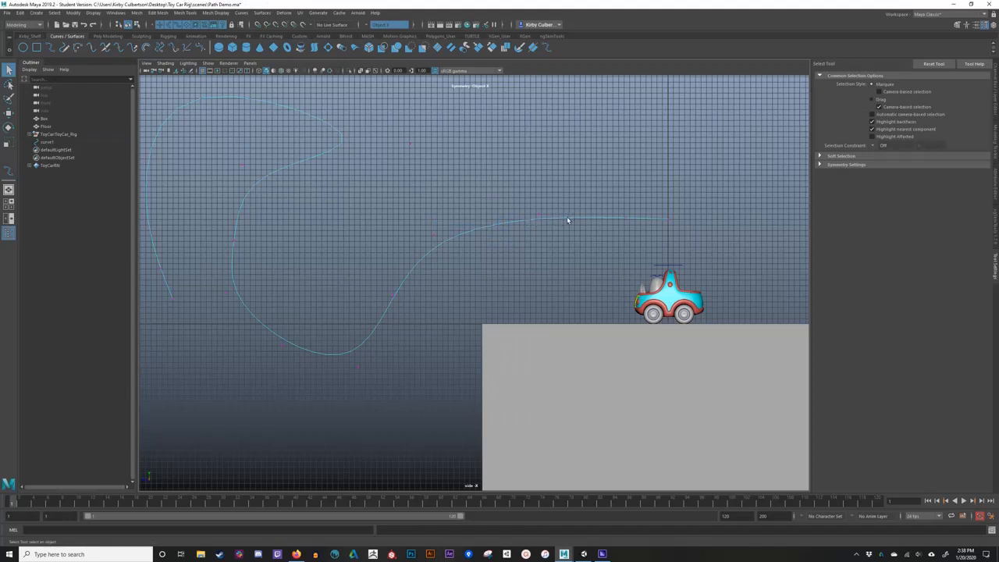
pyautogui.moveTo(567, 221); pyautogui.dragTo(594, 194, button='right')
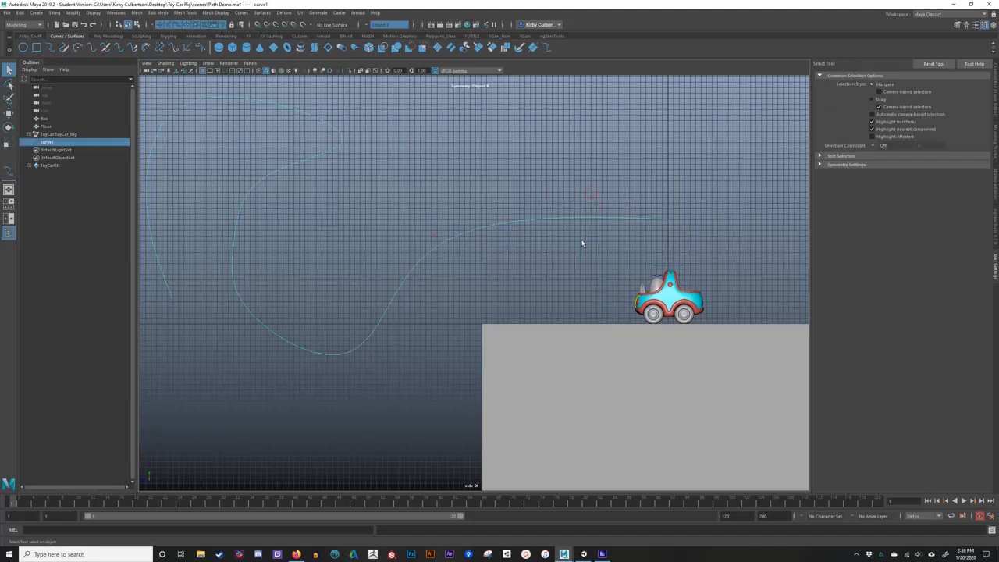
pyautogui.press('Delete')
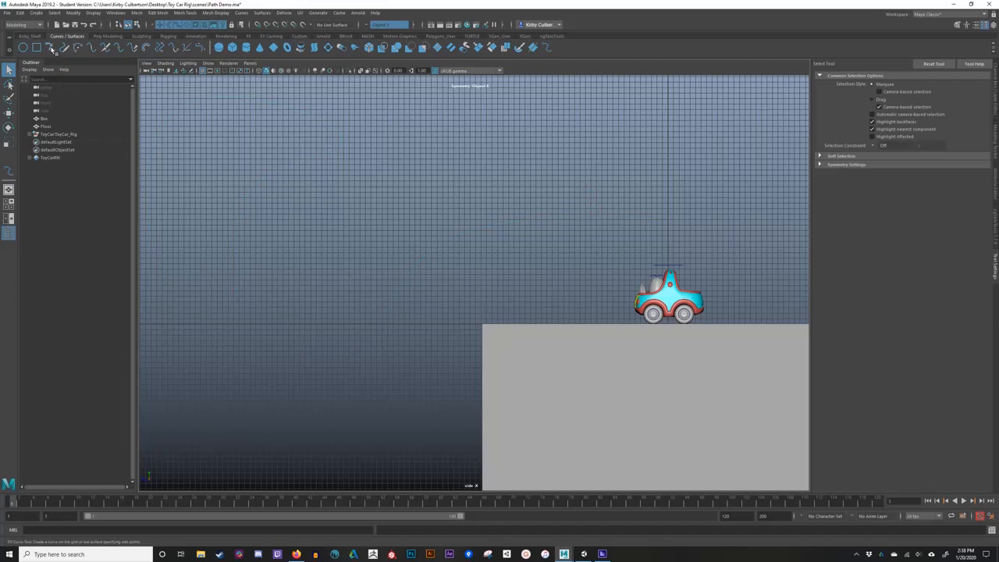
# - Draw a wavy five-point cubic EP curve from above the car out past the box's edge
pyautogui.click(51, 48)
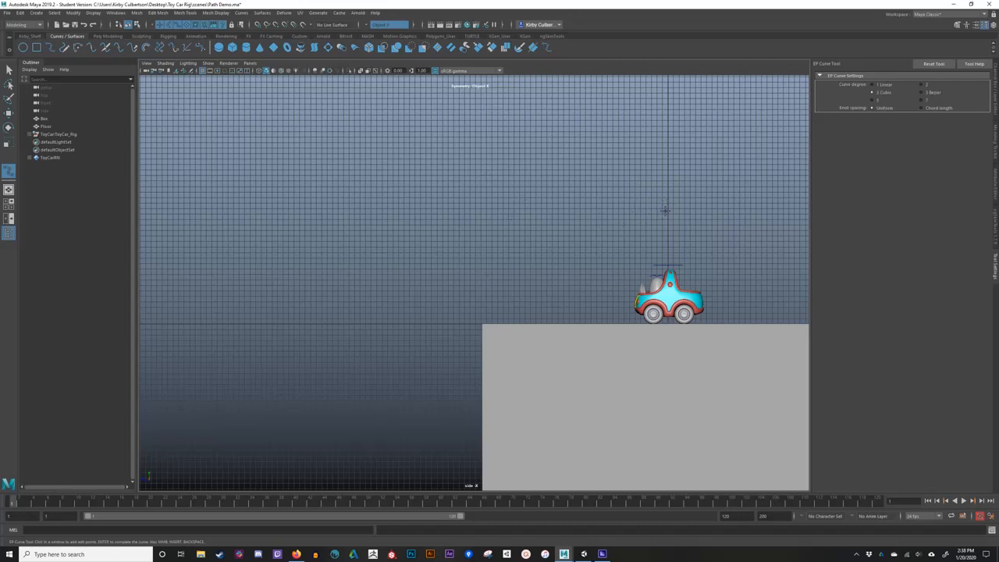
pyautogui.click(668, 209)
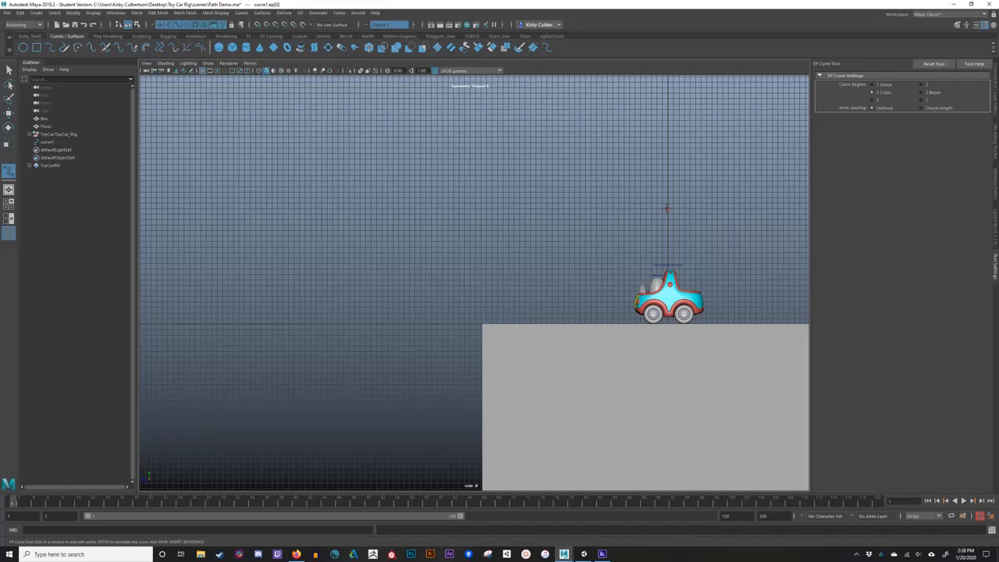
pyautogui.click(589, 208)
pyautogui.click(502, 183)
pyautogui.click(388, 231)
pyautogui.click(291, 177)
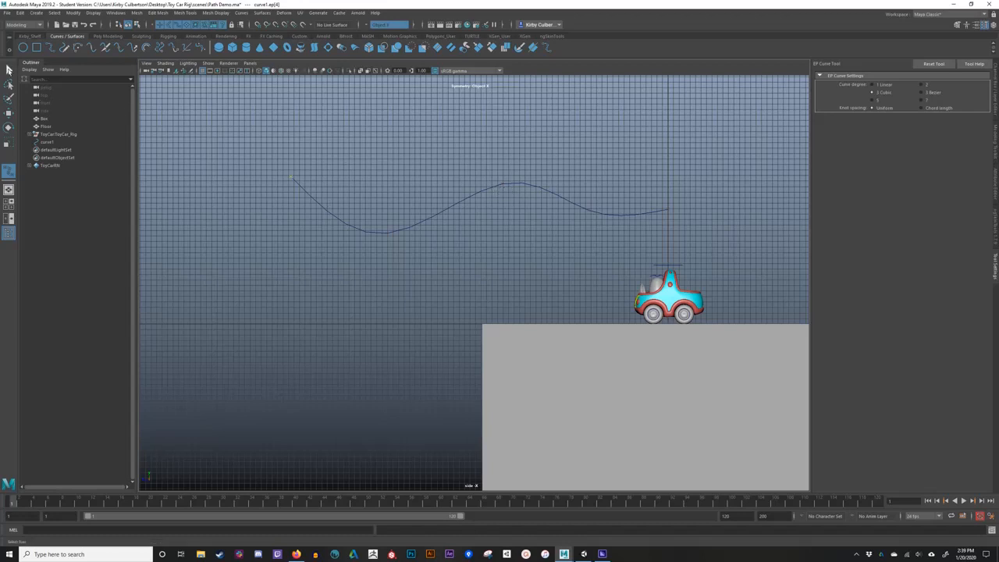
pyautogui.click(9, 70)
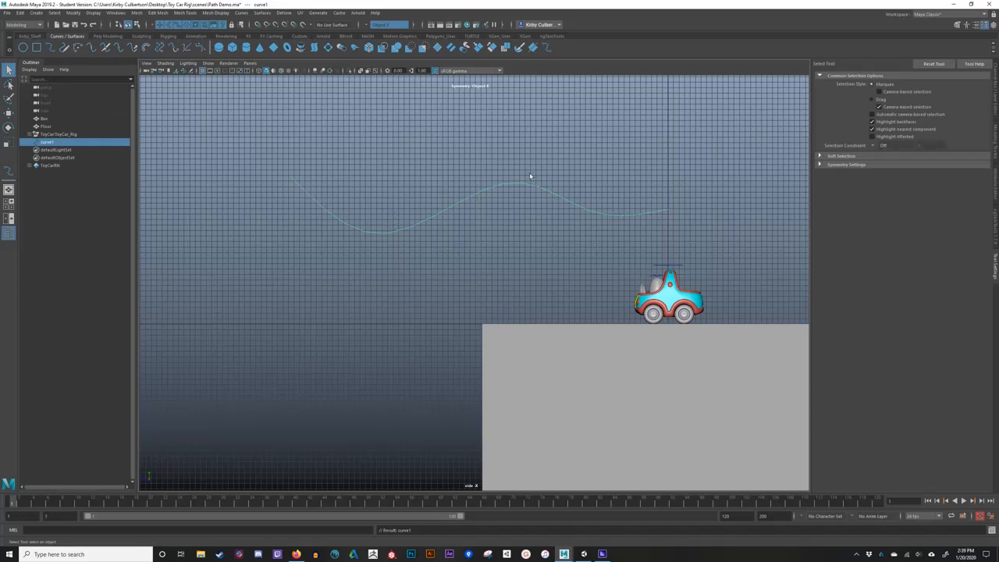
# - Lower the control vertex above the wavy curve's crest to flatten it, then delete the curve in object mode
pyautogui.click(547, 134)
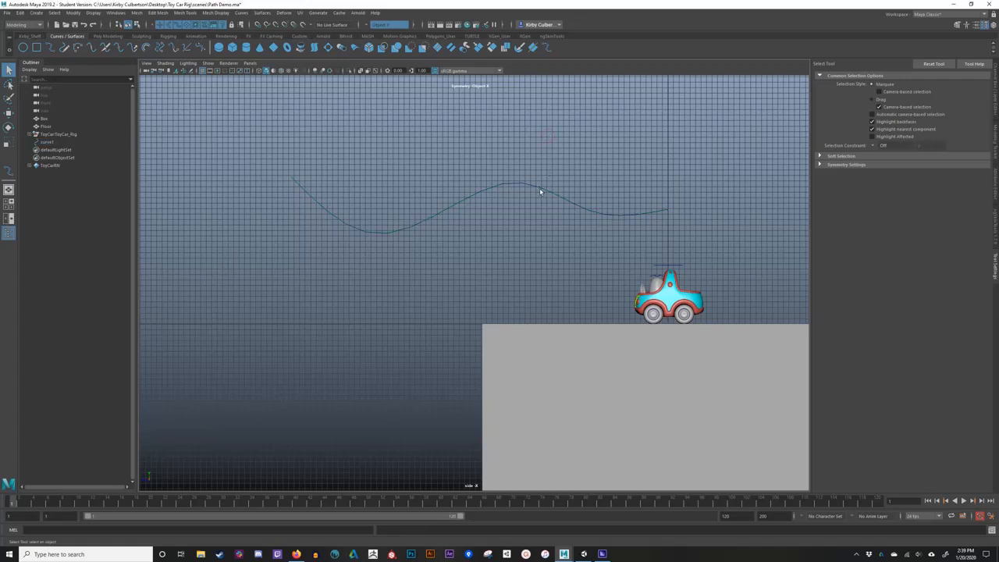
pyautogui.click(538, 187)
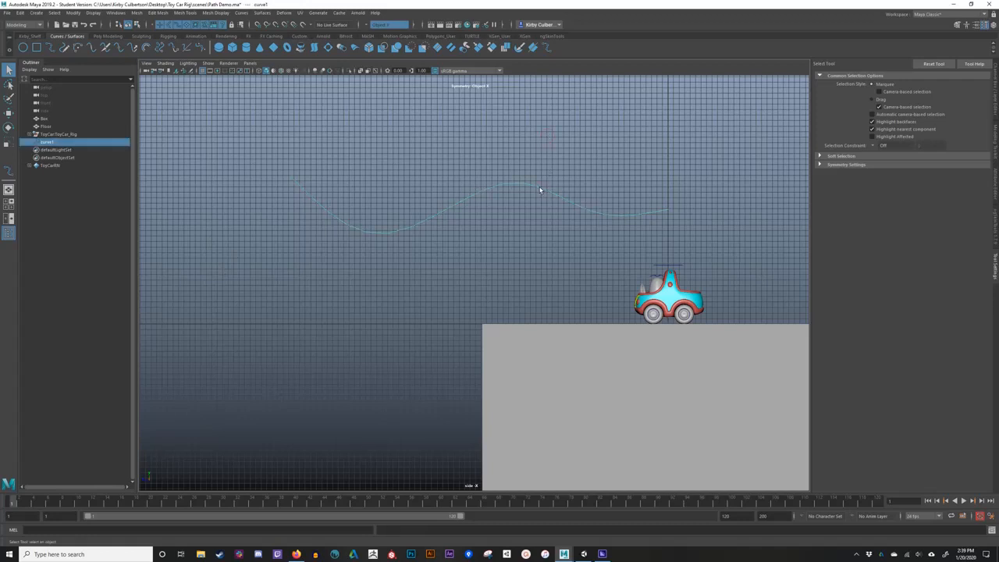
pyautogui.rightClick(540, 190)
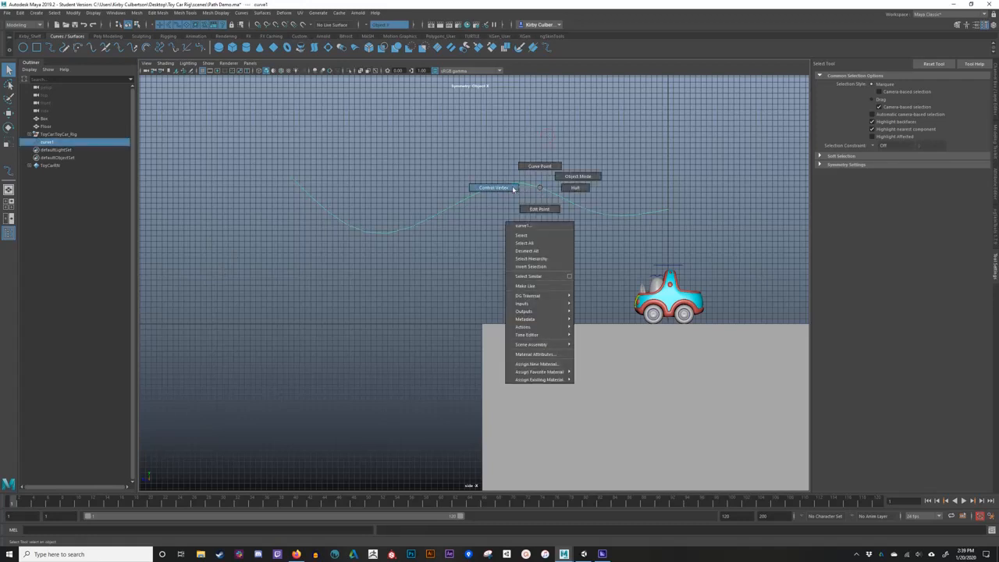
pyautogui.click(513, 188)
pyautogui.moveTo(519, 127); pyautogui.dragTo(516, 186)
pyautogui.press('w')
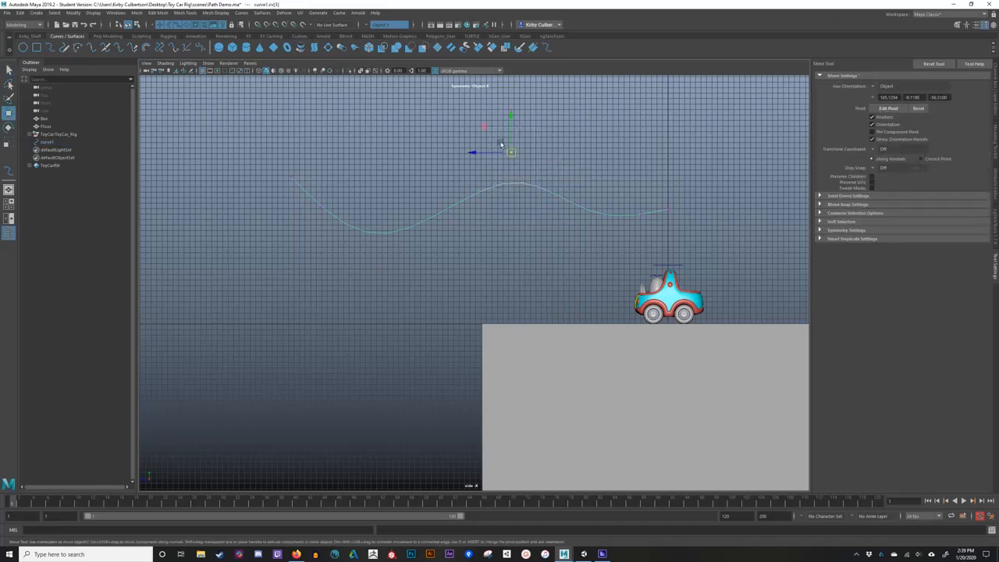
pyautogui.moveTo(486, 128)
pyautogui.mouseDown()
pyautogui.moveTo(455, 121)
pyautogui.moveTo(502, 132)
pyautogui.moveTo(484, 127)
pyautogui.mouseUp()
pyautogui.hotkey('ctrl', 'z')
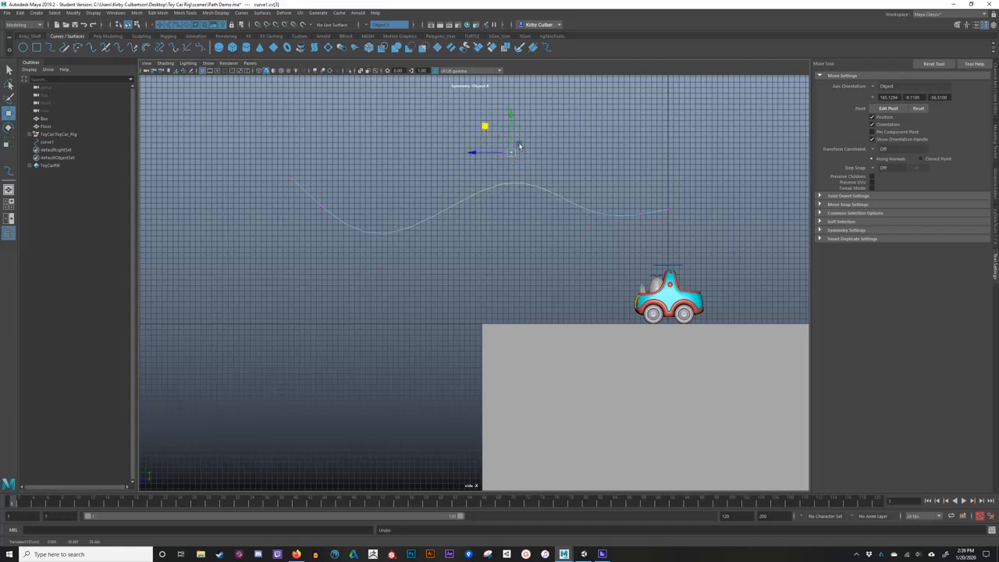
pyautogui.moveTo(484, 128); pyautogui.dragTo(476, 155)
pyautogui.click(476, 155)
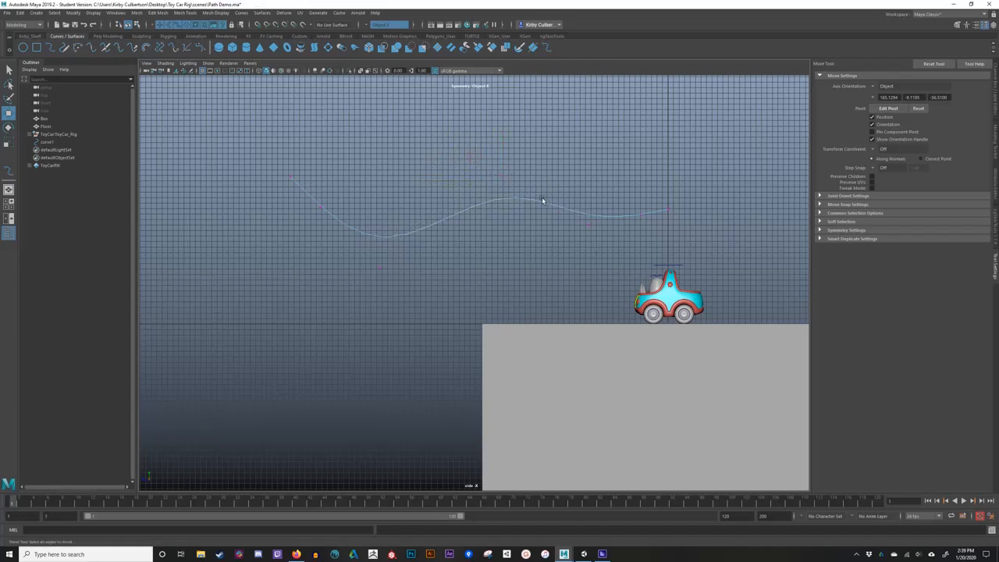
pyautogui.moveTo(541, 199); pyautogui.dragTo(579, 183, button='right')
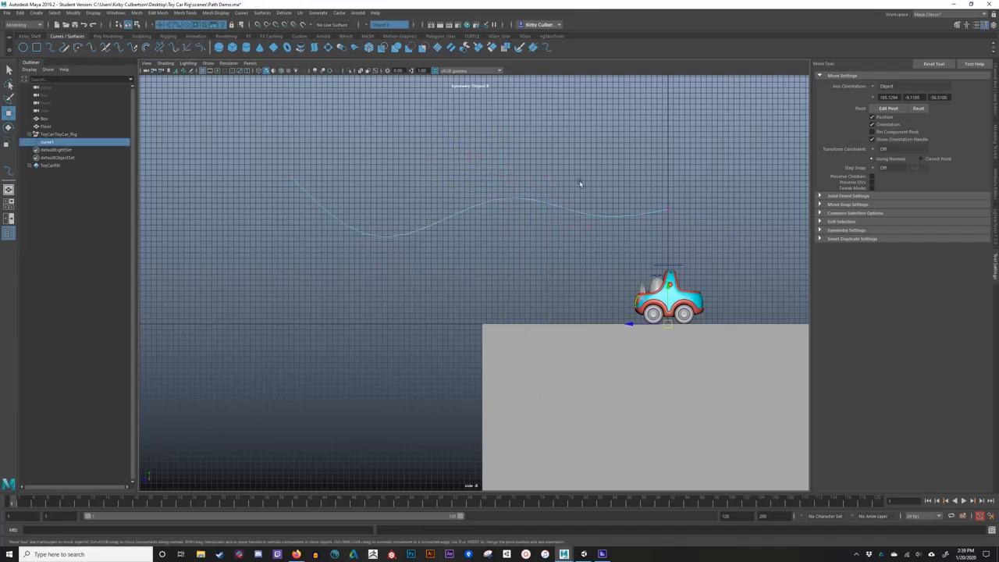
pyautogui.click(521, 217)
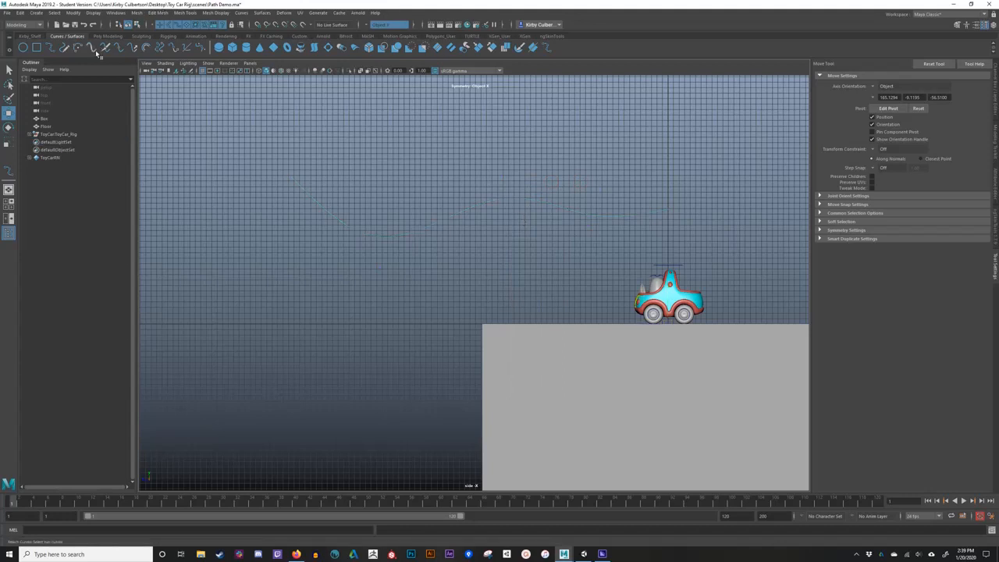
# - Draw a five-point EP curve with degree 3 Bezier from above the car, dipping past the box's edge and rising at the end
pyautogui.click(52, 48)
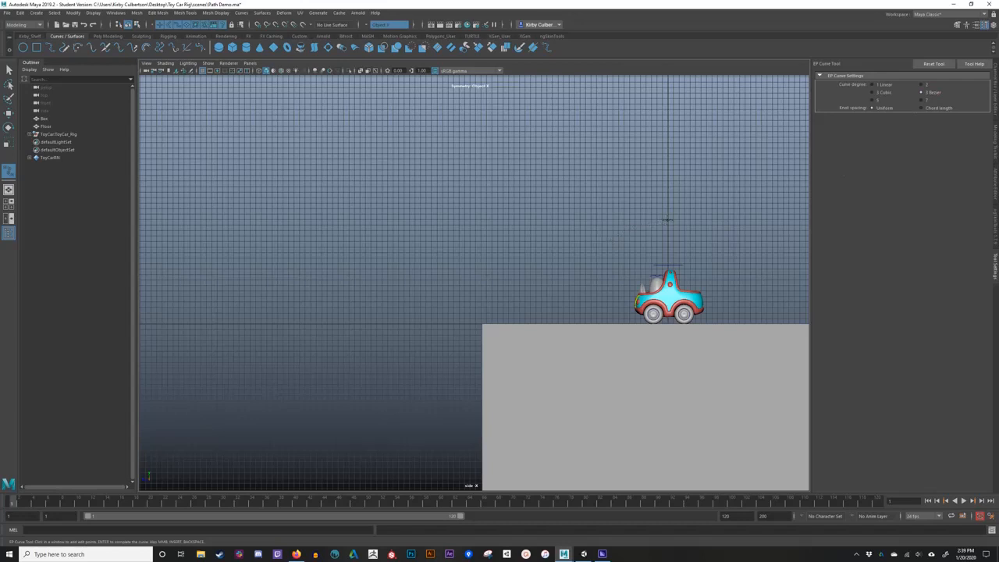
pyautogui.click(667, 219)
pyautogui.click(489, 220)
pyautogui.click(370, 253)
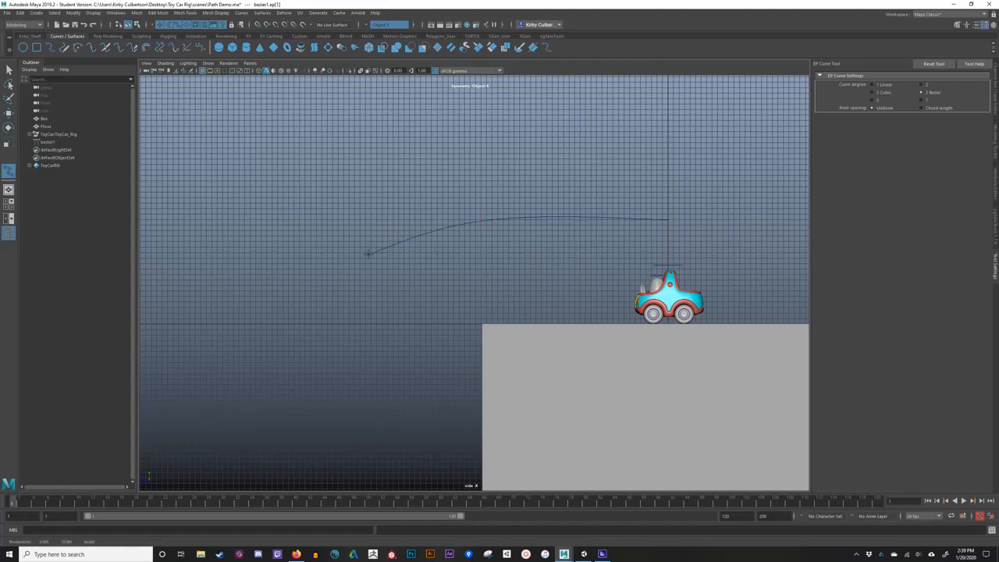
pyautogui.click(263, 220)
pyautogui.click(231, 150)
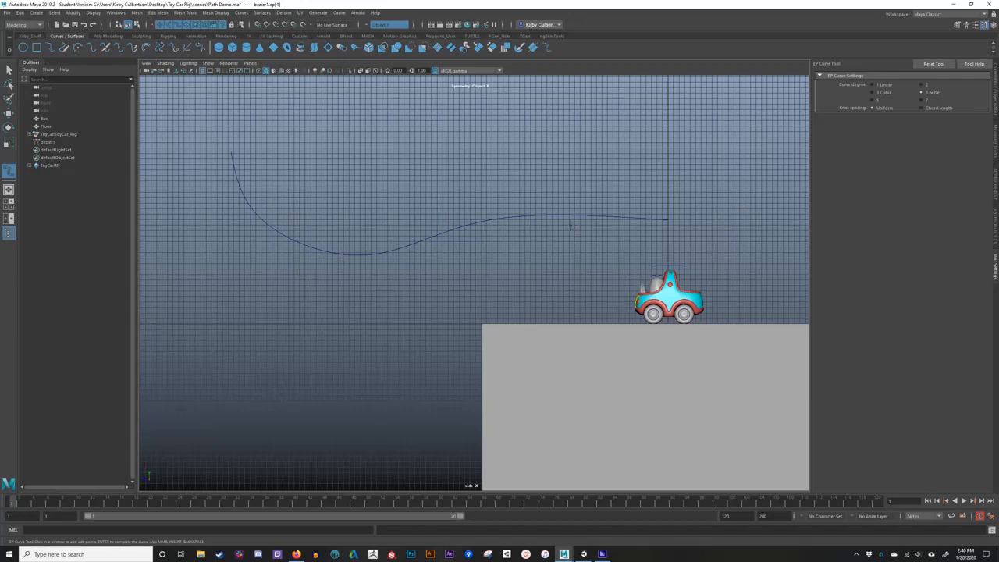
pyautogui.press('q')
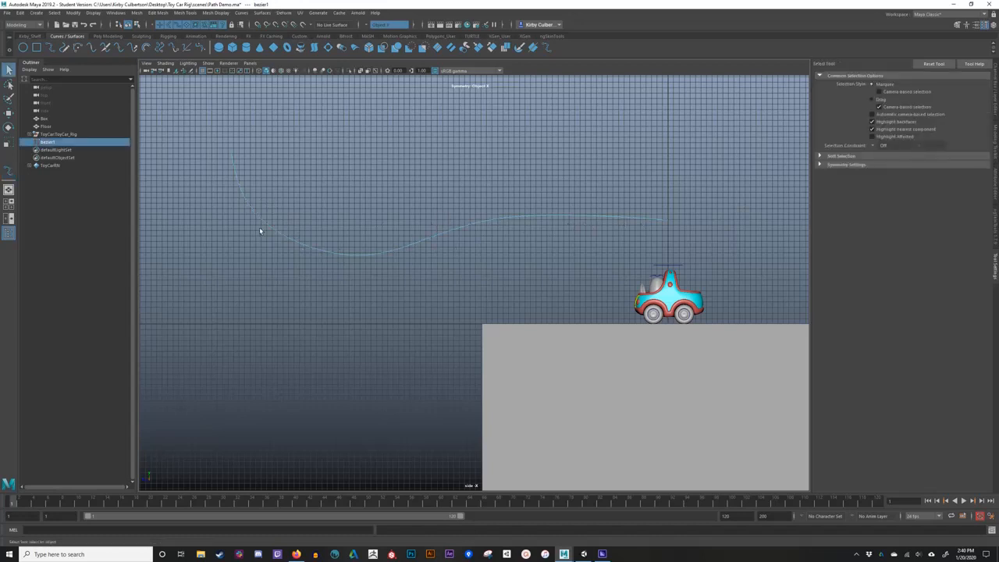
# - Show the Bezier curve's control vertices and try moving the second anchor point and its tangent handles
pyautogui.moveTo(554, 218); pyautogui.dragTo(520, 217, button='right')
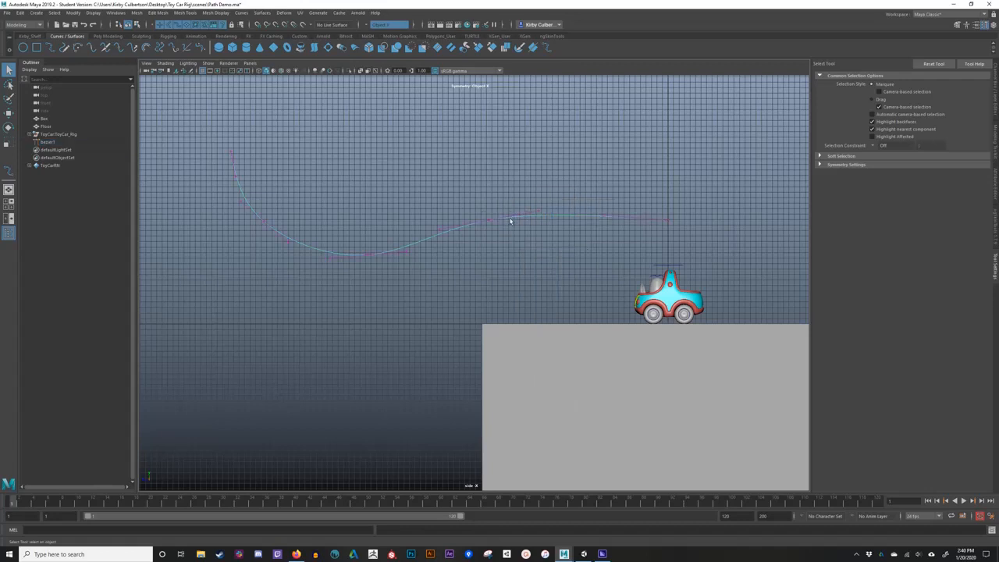
pyautogui.click(492, 217)
pyautogui.click(538, 213)
pyautogui.press('w')
pyautogui.click(512, 187)
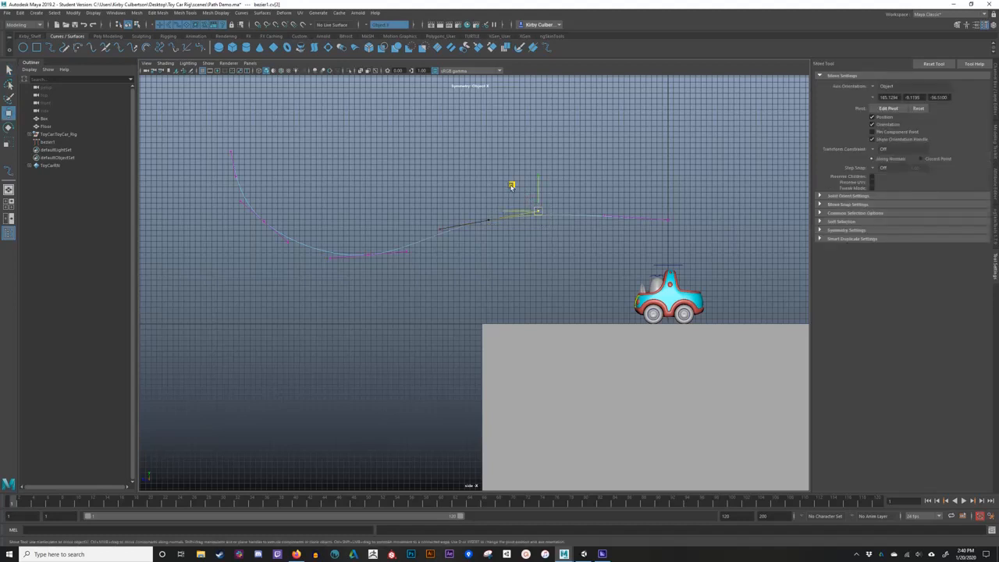
pyautogui.moveTo(511, 193); pyautogui.dragTo(504, 175)
pyautogui.hotkey('ctrl', 'z')
pyautogui.moveTo(469, 207); pyautogui.dragTo(436, 161)
pyautogui.hotkey('ctrl', 'z')
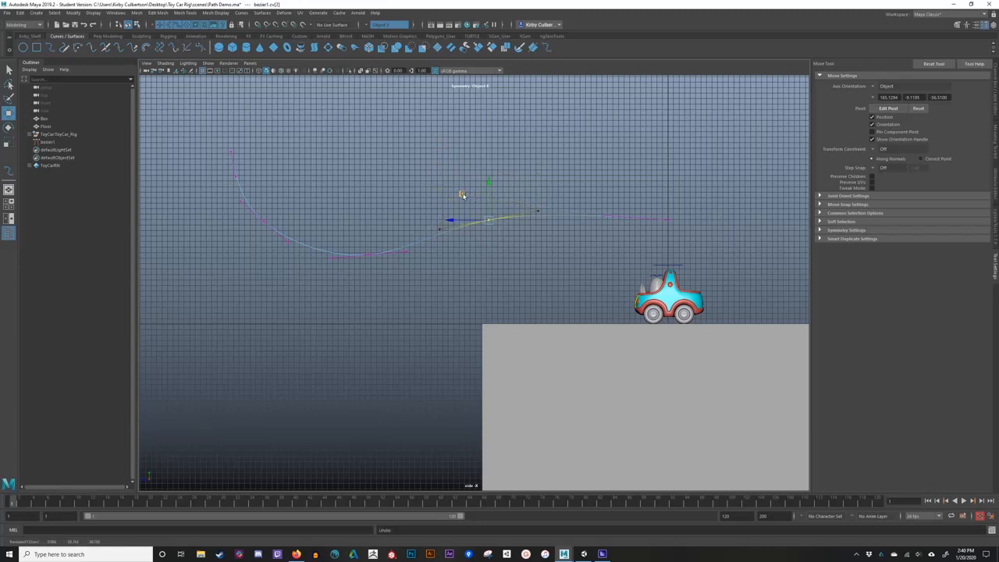
pyautogui.moveTo(462, 193); pyautogui.dragTo(452, 139)
pyautogui.moveTo(554, 192); pyautogui.dragTo(519, 227)
pyautogui.moveTo(513, 185); pyautogui.dragTo(445, 201)
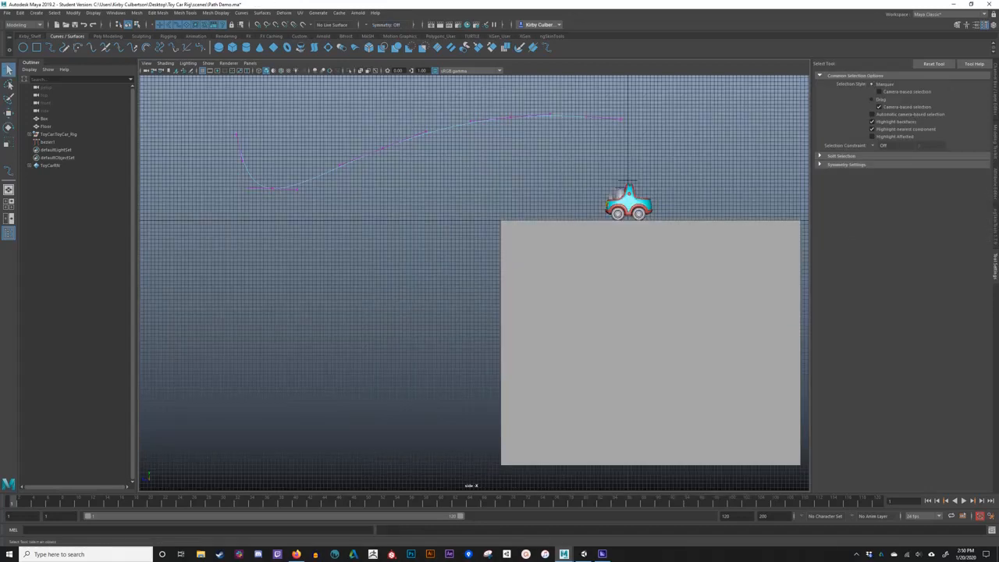
# - Move the curve's third anchor point down and toward the box to steepen the drop beyond its edge
pyautogui.moveTo(374, 133); pyautogui.dragTo(407, 190)
pyautogui.press('w')
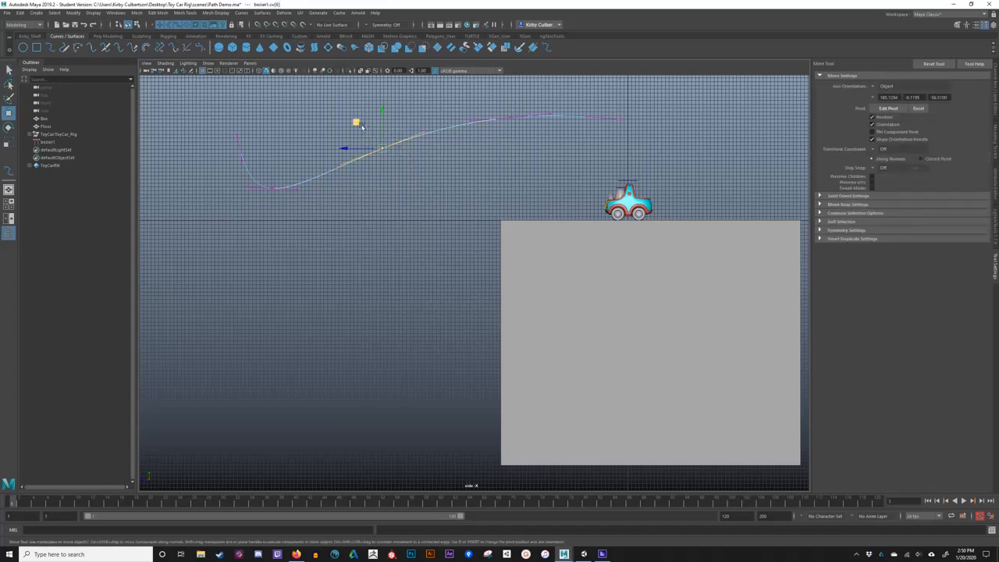
pyautogui.moveTo(355, 122); pyautogui.dragTo(388, 137)
pyautogui.moveTo(388, 137); pyautogui.dragTo(390, 162, button='middle')
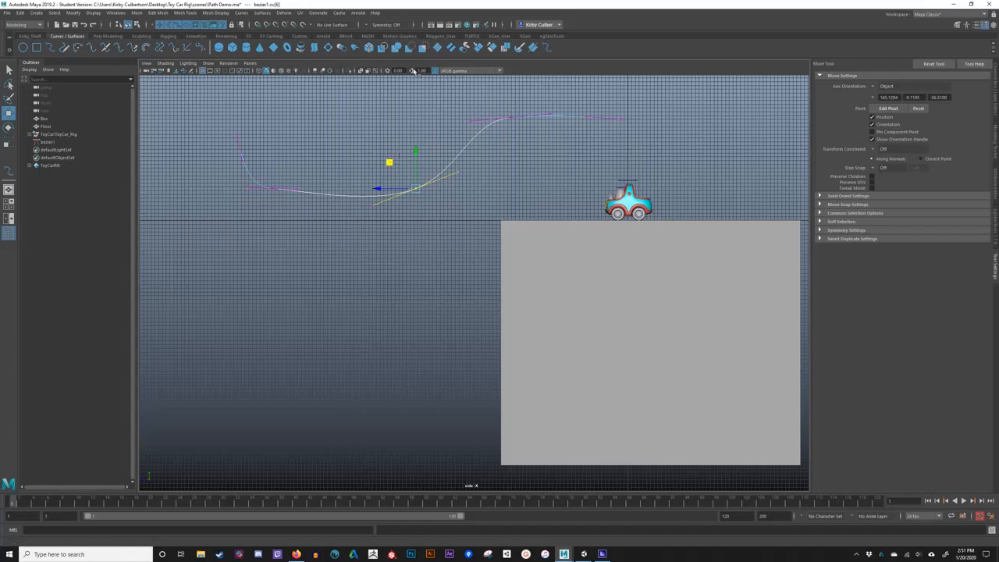
# - Try moving the third anchor point with Object X symmetry turned on, and turn symmetry off again
pyautogui.click(425, 134)
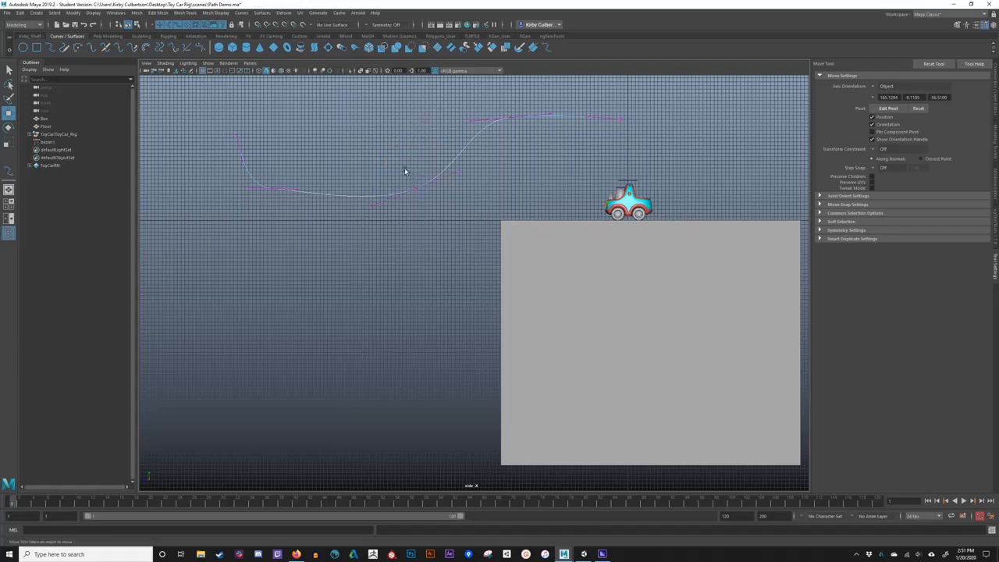
pyautogui.moveTo(404, 169); pyautogui.dragTo(421, 202)
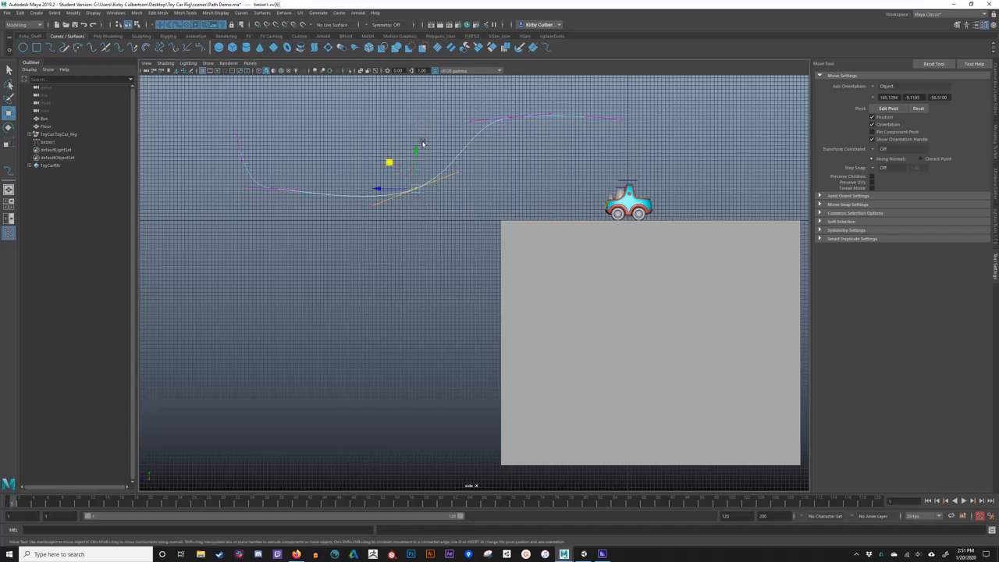
pyautogui.click(367, 26)
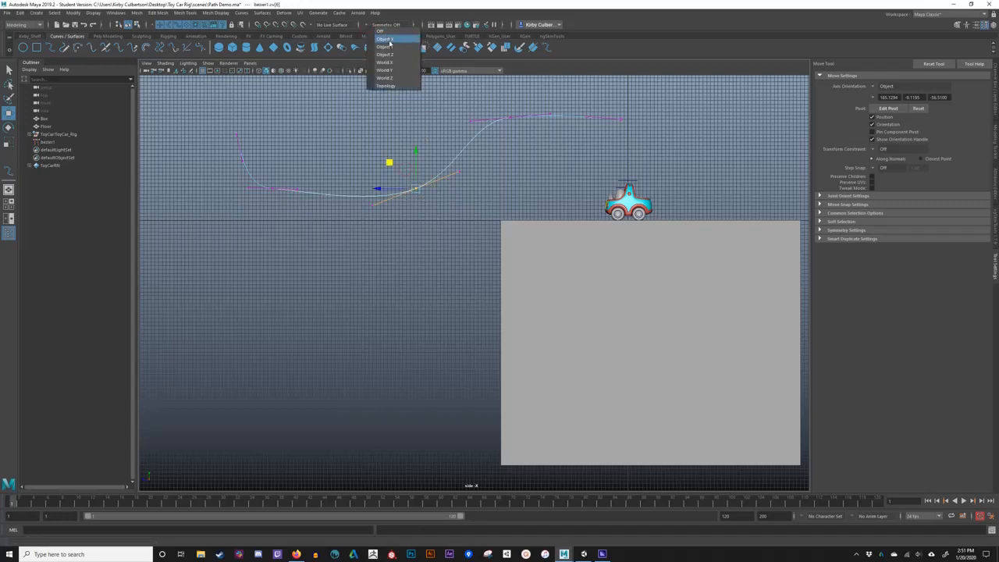
pyautogui.click(389, 41)
pyautogui.click(435, 202)
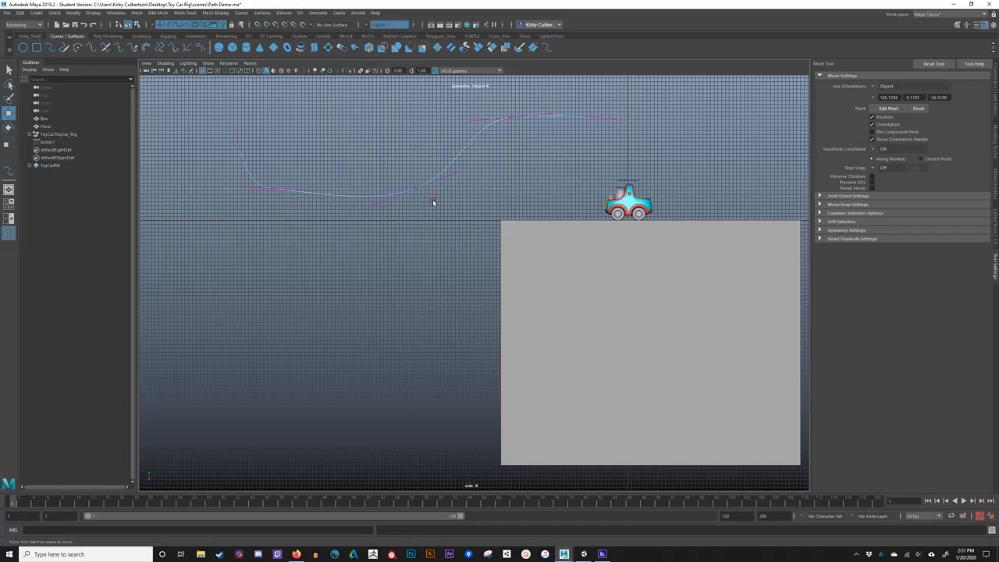
pyautogui.moveTo(429, 203); pyautogui.dragTo(371, 118)
pyautogui.hotkey('ctrl', 'z')
pyautogui.click(390, 24)
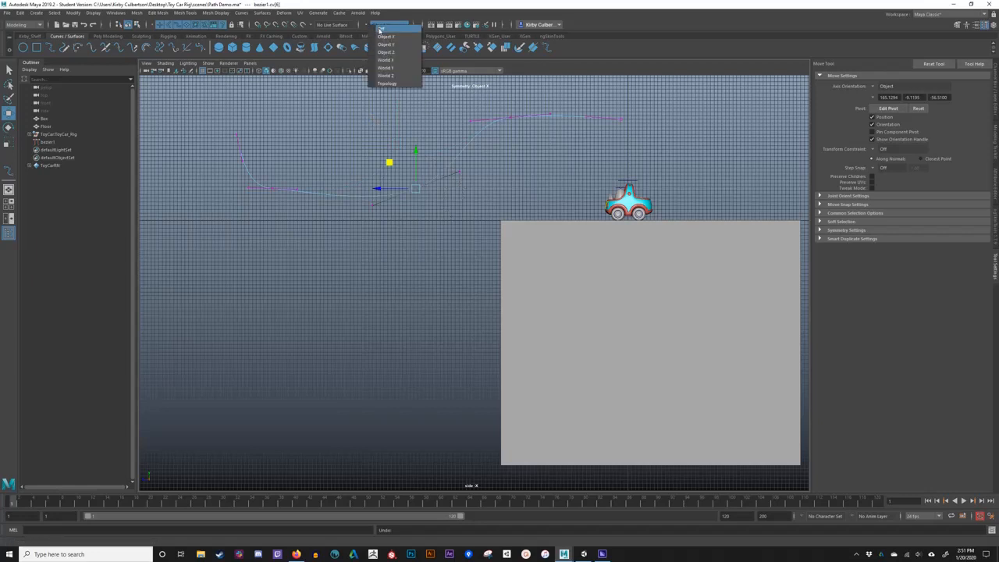
pyautogui.click(383, 32)
# - Try moving the third anchor point and its tangent handle without symmetry
pyautogui.click(427, 207)
pyautogui.moveTo(392, 160)
pyautogui.mouseDown()
pyautogui.moveTo(433, 212)
pyautogui.moveTo(386, 148)
pyautogui.moveTo(371, 152)
pyautogui.moveTo(395, 157)
pyautogui.moveTo(381, 154)
pyautogui.mouseUp()
pyautogui.hotkey('ctrl', 'z')
pyautogui.moveTo(350, 188); pyautogui.dragTo(388, 162)
pyautogui.hotkey('ctrl', 'z')
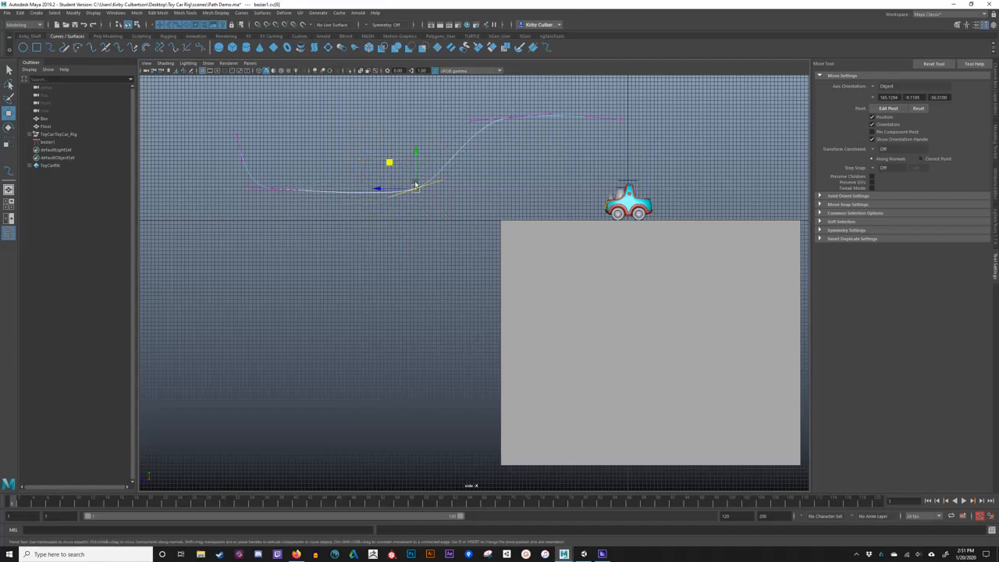
# - Apply the Bezier Corner anchor preset to the curve's third anchor point
pyautogui.click(241, 12)
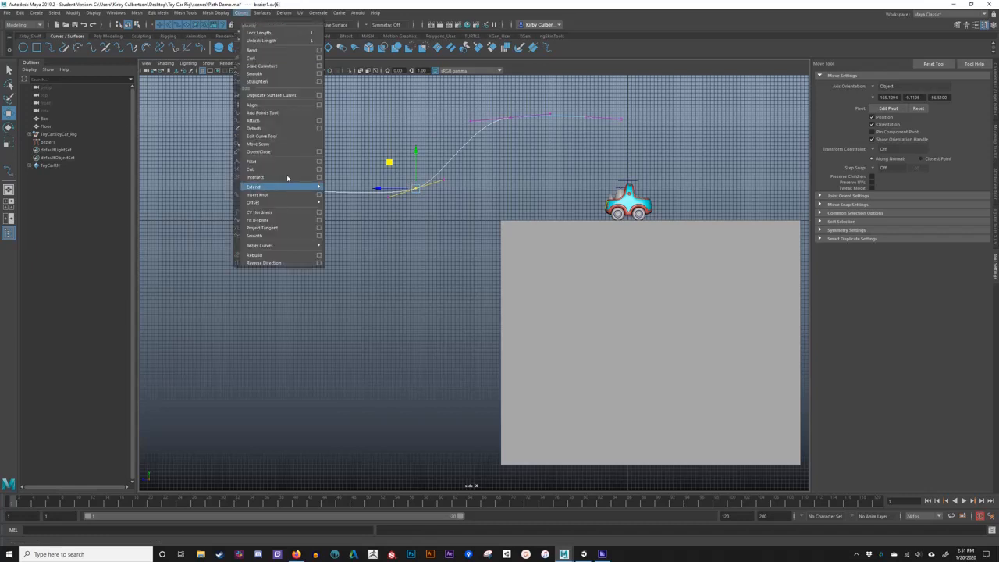
pyautogui.moveTo(313, 248)
pyautogui.moveTo(364, 253)
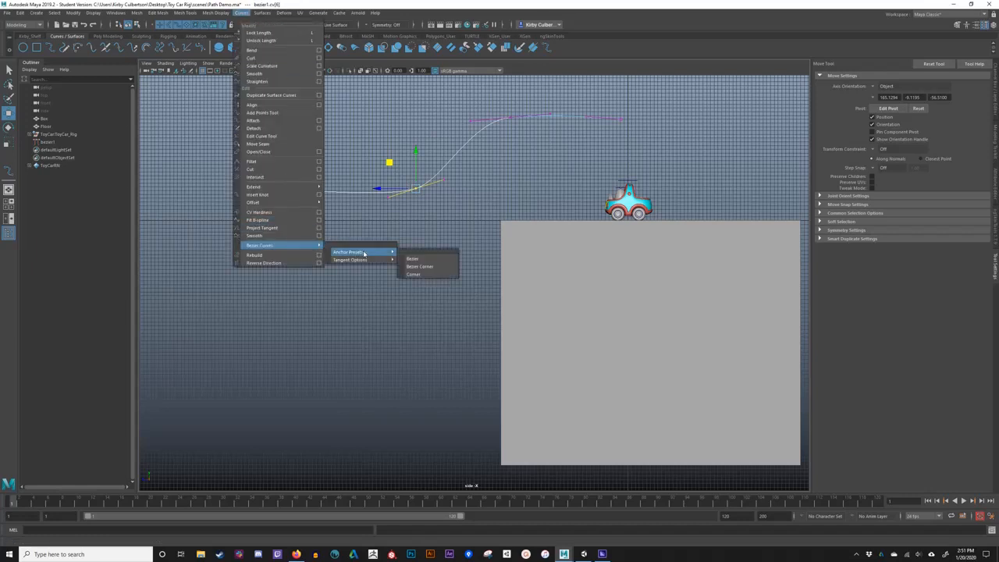
pyautogui.click(420, 267)
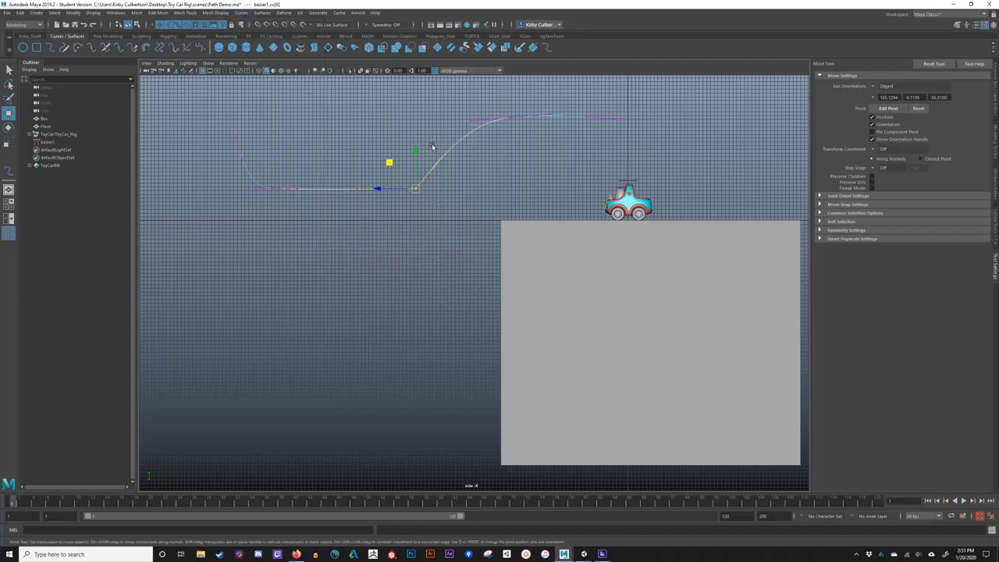
# - Pull the third anchor's two tangent handles upward independently to form a sharp bounce corner in the curve
pyautogui.moveTo(345, 162); pyautogui.dragTo(362, 198)
pyautogui.moveTo(330, 162); pyautogui.dragTo(391, 173)
pyautogui.click(440, 157)
pyautogui.click(377, 164)
pyautogui.moveTo(356, 135); pyautogui.dragTo(348, 141)
pyautogui.press('q')
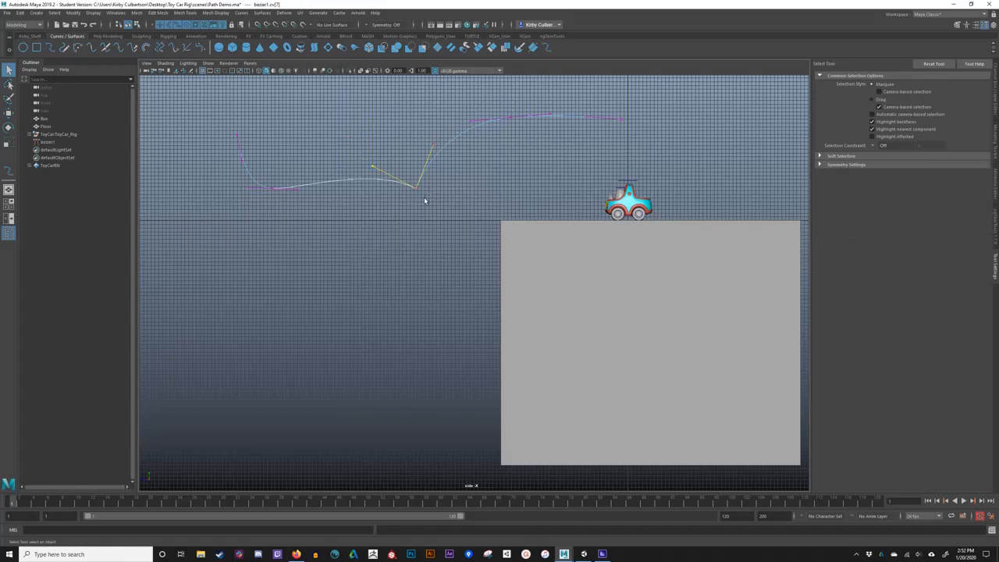
# - Undo the tangent handle edits and the Bezier Corner preset on the curve's third anchor point
pyautogui.hotkey('ctrl', 'z')
pyautogui.hotkey('ctrl', 'z')
pyautogui.hotkey('ctrl', 'z')
pyautogui.hotkey('ctrl', 'z')
pyautogui.hotkey('ctrl', 'z')
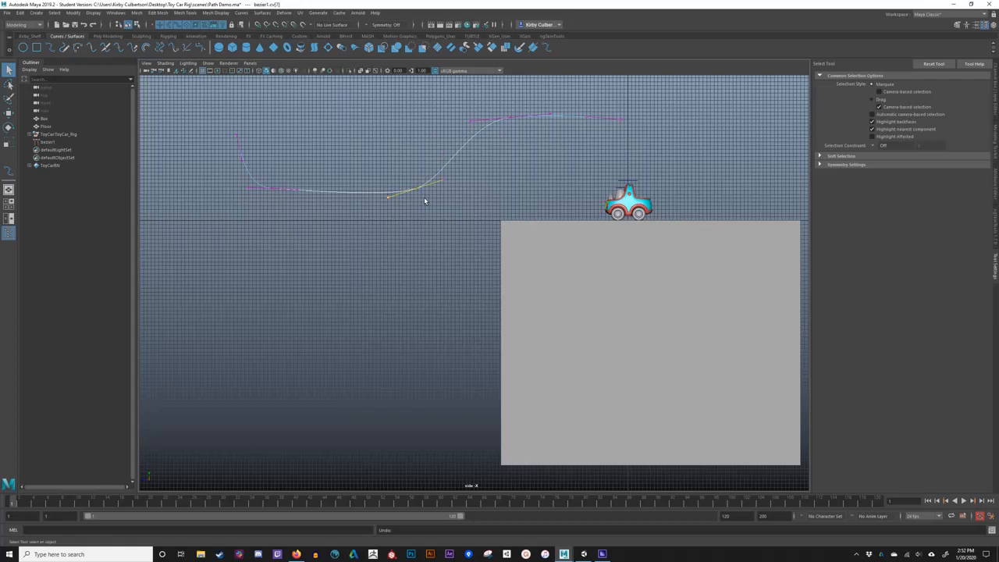
# - Move the curve's first anchor point, above the car, down to the box's top corner behind the car
pyautogui.click(431, 206)
pyautogui.moveTo(616, 100); pyautogui.dragTo(641, 143)
pyautogui.press('w')
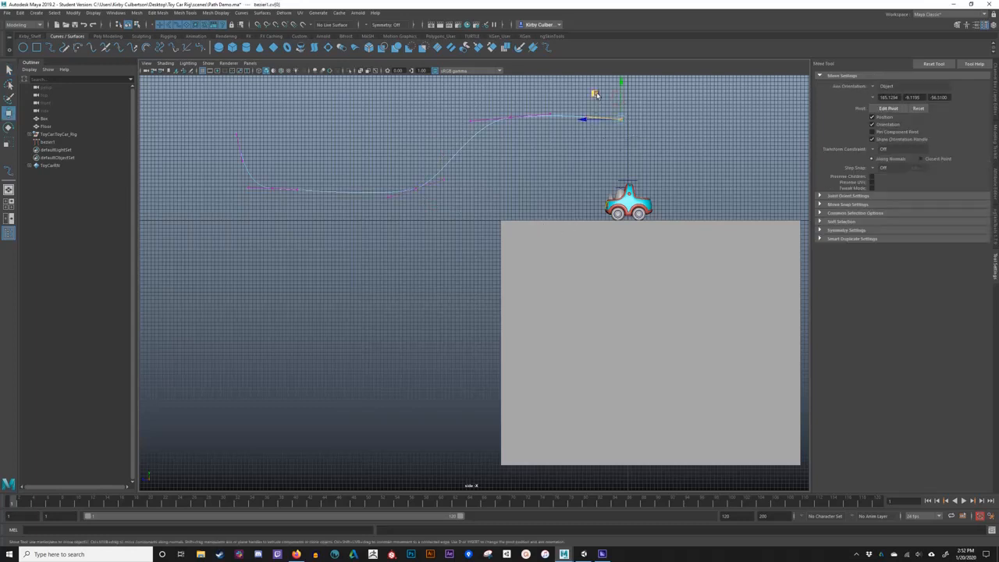
pyautogui.moveTo(593, 92); pyautogui.dragTo(772, 196, button='middle')
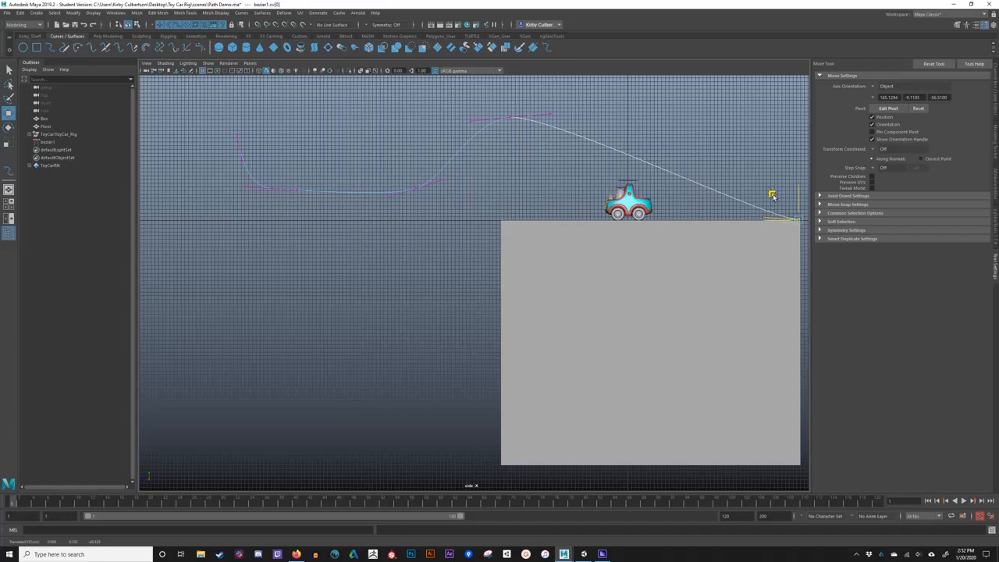
# - Move the second anchor to the box's top corner ahead of the car and level the tangents along the box top
pyautogui.click(509, 117)
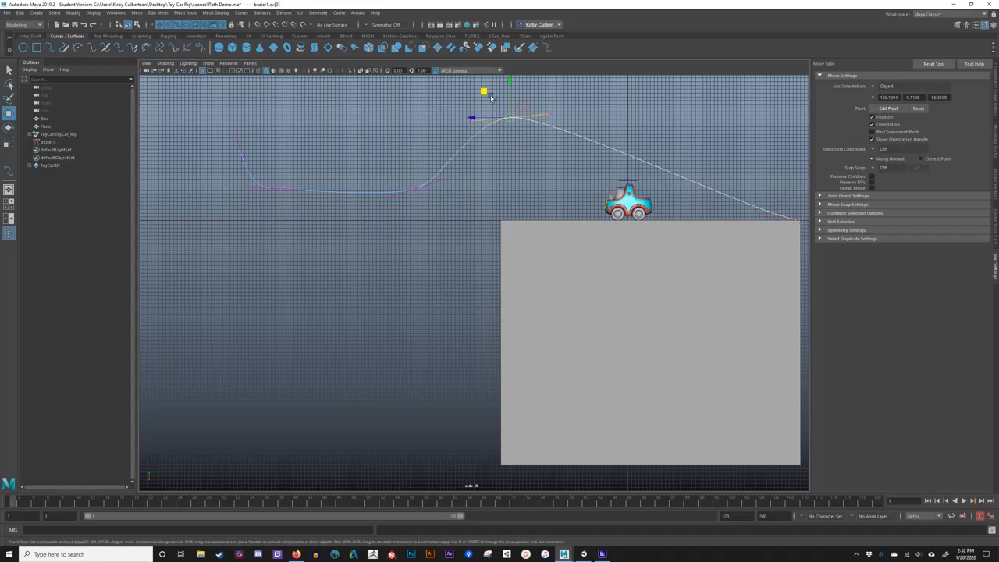
pyautogui.moveTo(491, 98); pyautogui.dragTo(478, 196, button='middle')
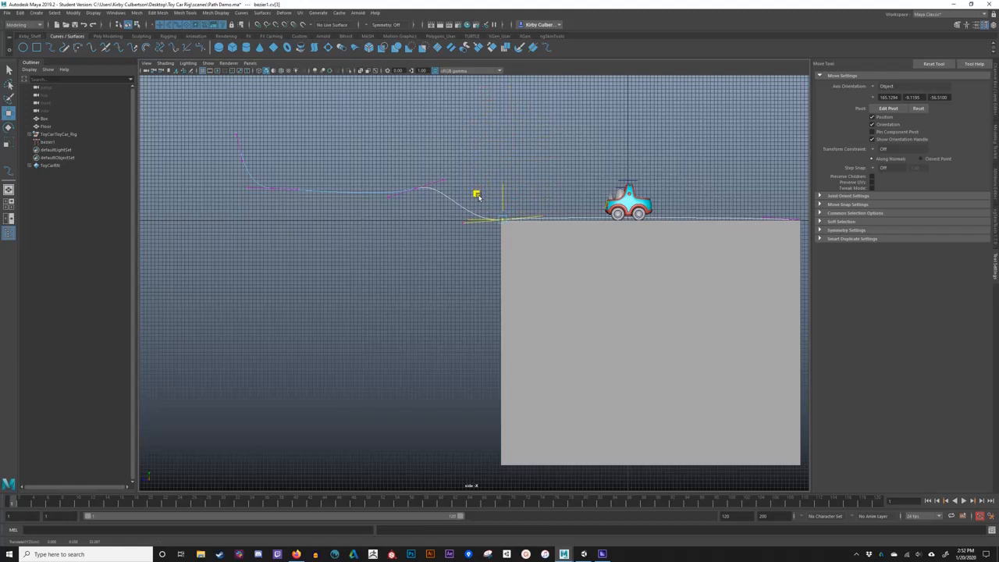
pyautogui.moveTo(537, 205)
pyautogui.mouseDown()
pyautogui.moveTo(546, 225)
pyautogui.moveTo(545, 208)
pyautogui.mouseUp()
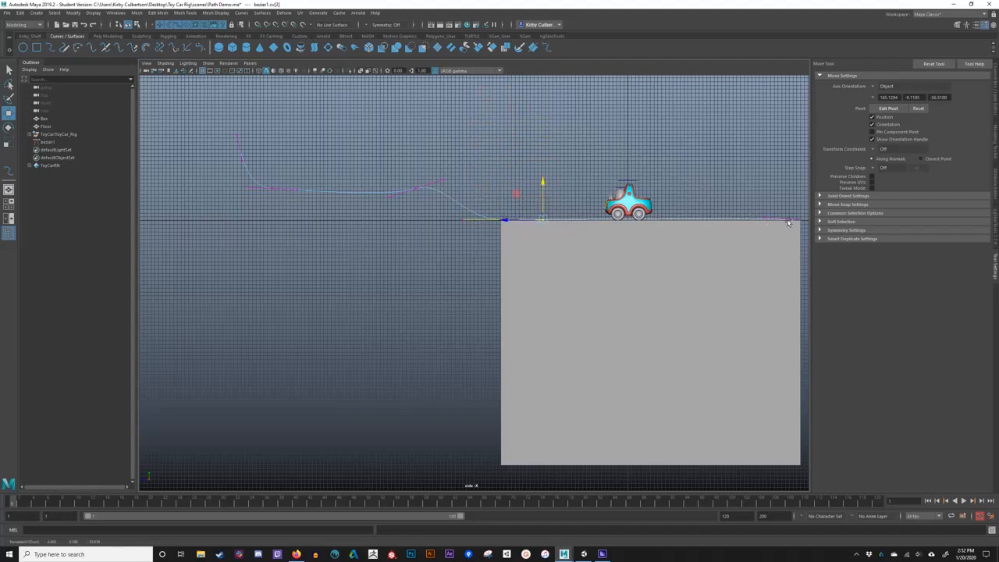
pyautogui.moveTo(755, 206)
pyautogui.mouseDown()
pyautogui.moveTo(770, 232)
pyautogui.moveTo(764, 207)
pyautogui.mouseUp()
# - Move the third anchor down to floor level in front of the box and flatten its tangent handles
pyautogui.moveTo(411, 170); pyautogui.dragTo(419, 218)
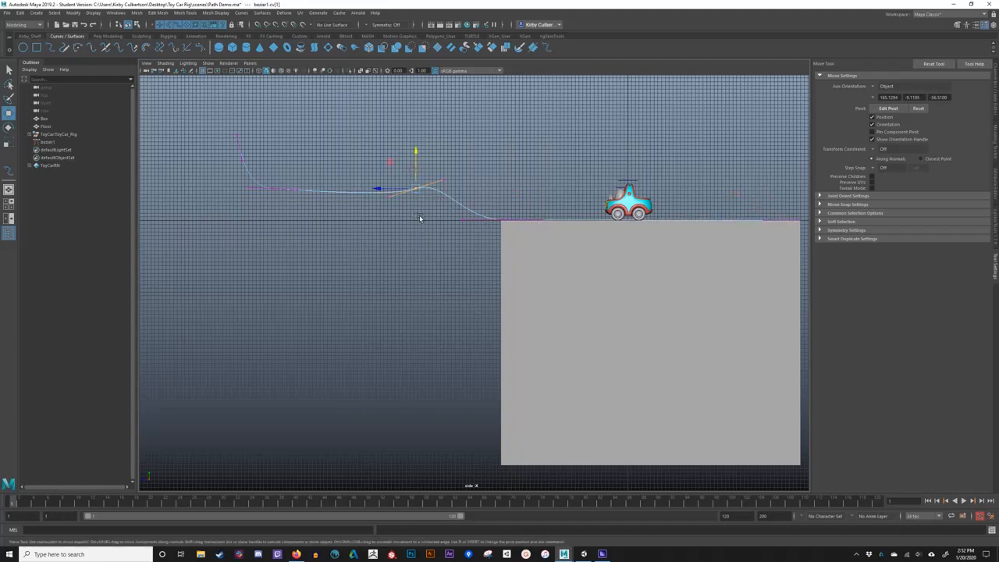
pyautogui.moveTo(383, 160); pyautogui.dragTo(285, 431, button='middle')
pyautogui.moveTo(285, 431); pyautogui.dragTo(349, 469)
pyautogui.moveTo(336, 413); pyautogui.dragTo(338, 422)
pyautogui.click(306, 458)
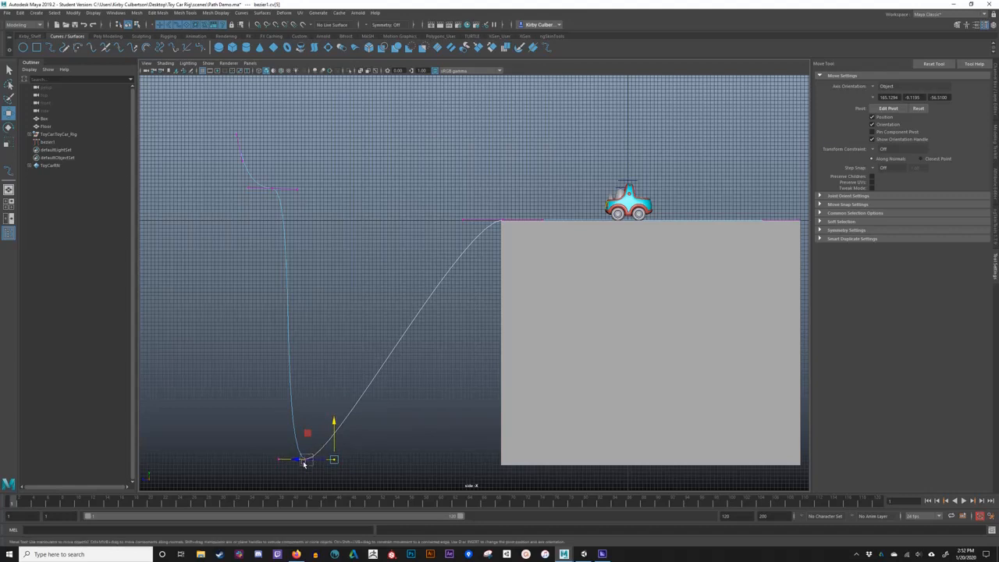
pyautogui.click(280, 434)
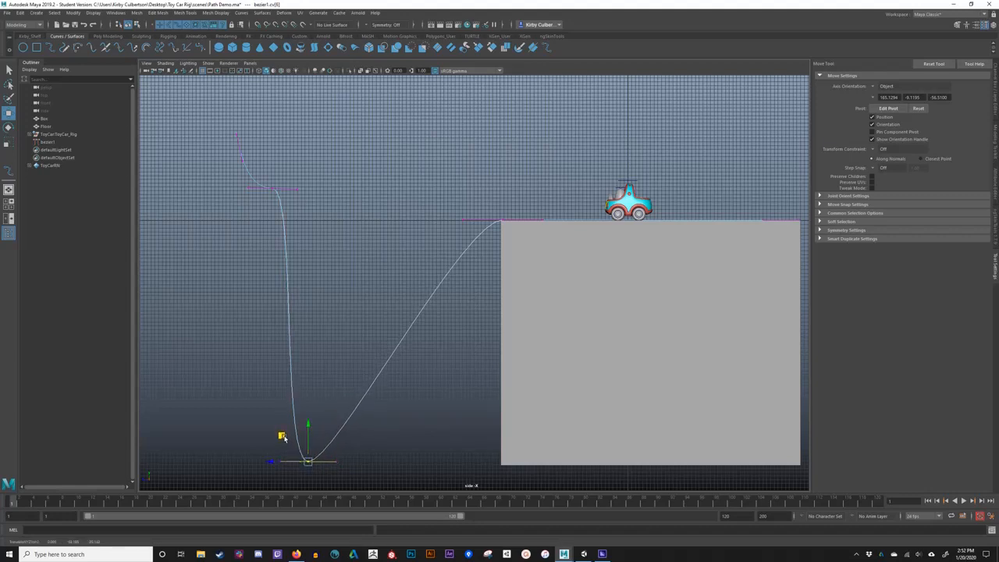
# - Bring the fourth anchor, the curve's end point and its tangent handle down to floor level, spaced out beyond the third anchor
pyautogui.moveTo(273, 173); pyautogui.dragTo(270, 196)
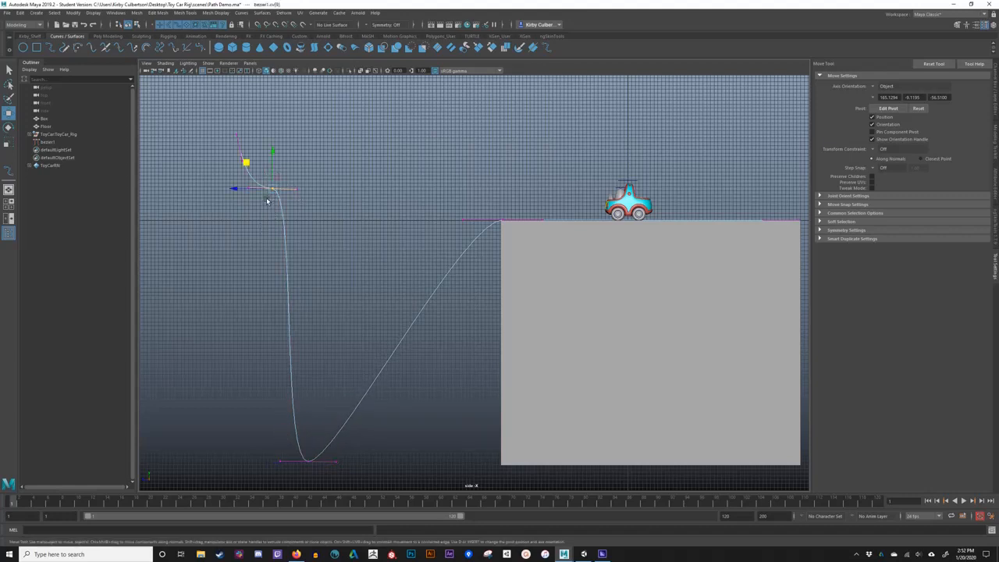
pyautogui.moveTo(246, 161); pyautogui.dragTo(209, 436)
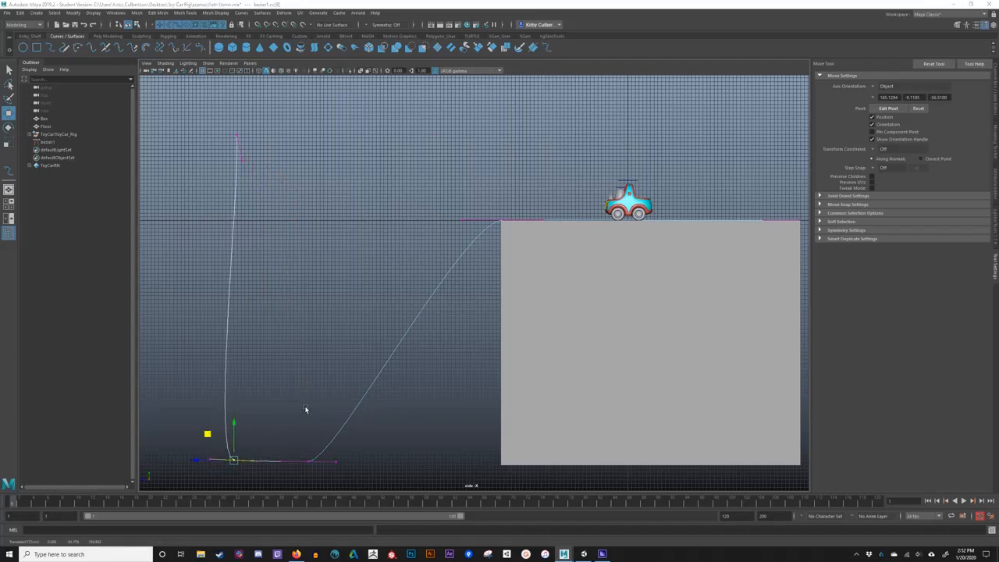
pyautogui.press('space')
pyautogui.keyDown('alt'); pyautogui.moveTo(302, 375); pyautogui.dragTo(390, 339, button='middle'); pyautogui.keyUp('alt')
pyautogui.moveTo(326, 100); pyautogui.dragTo(250, 422)
pyautogui.click(256, 448)
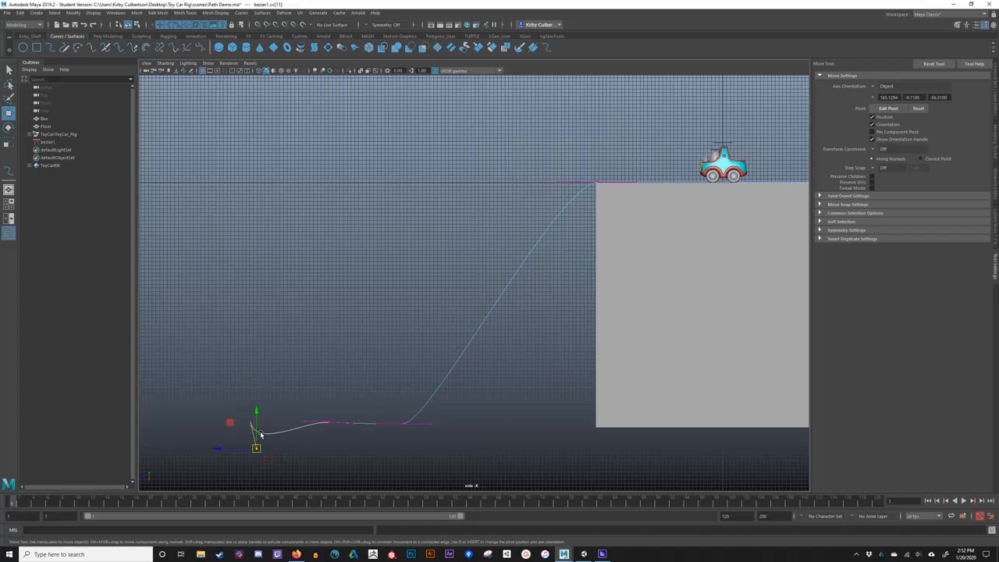
pyautogui.moveTo(232, 426); pyautogui.dragTo(254, 399, button='middle')
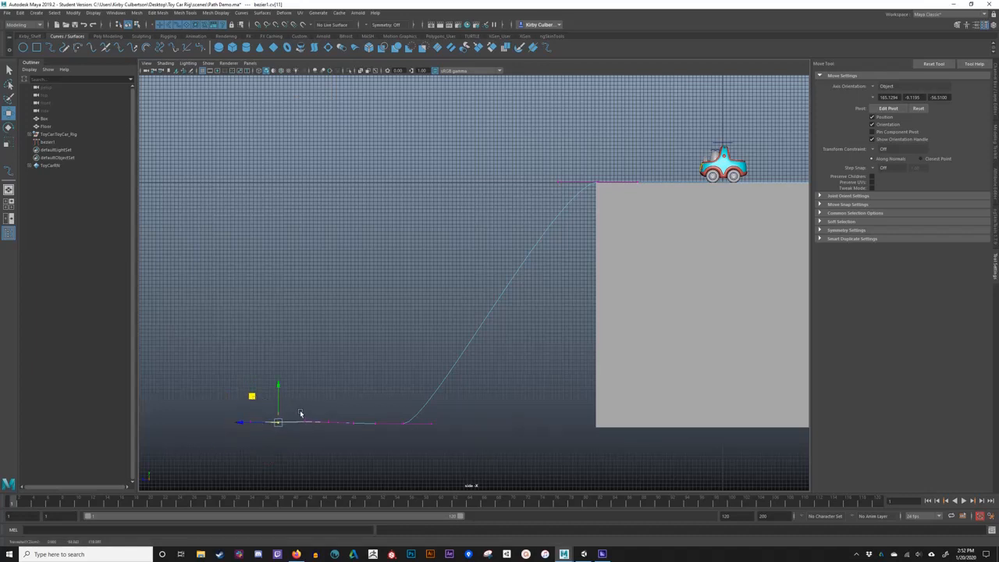
pyautogui.moveTo(319, 415); pyautogui.dragTo(338, 435)
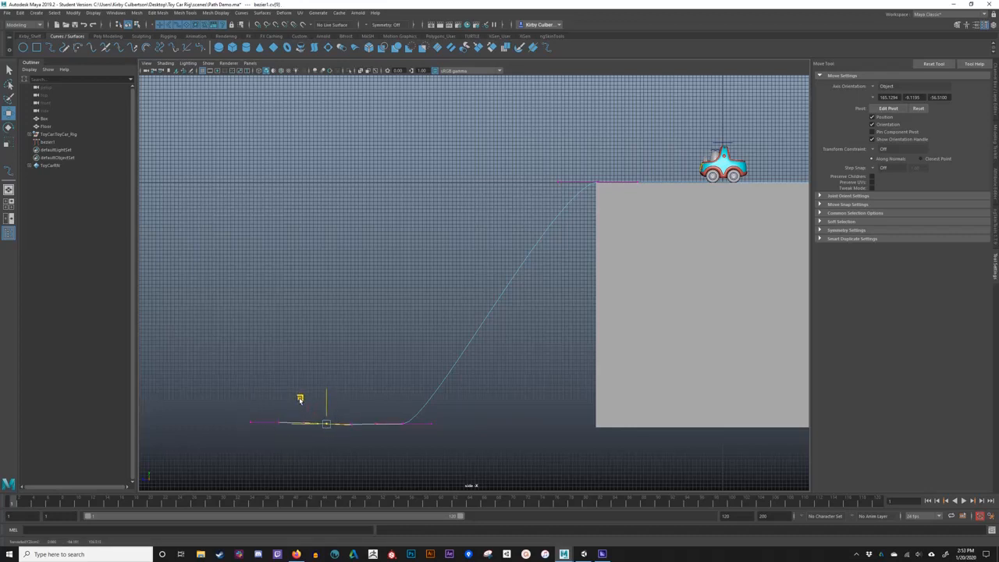
pyautogui.moveTo(299, 400); pyautogui.dragTo(299, 399)
# - Stretch the tangent handle of the box-edge anchor horizontally outward to round the falling arc
pyautogui.moveTo(396, 412); pyautogui.dragTo(418, 441)
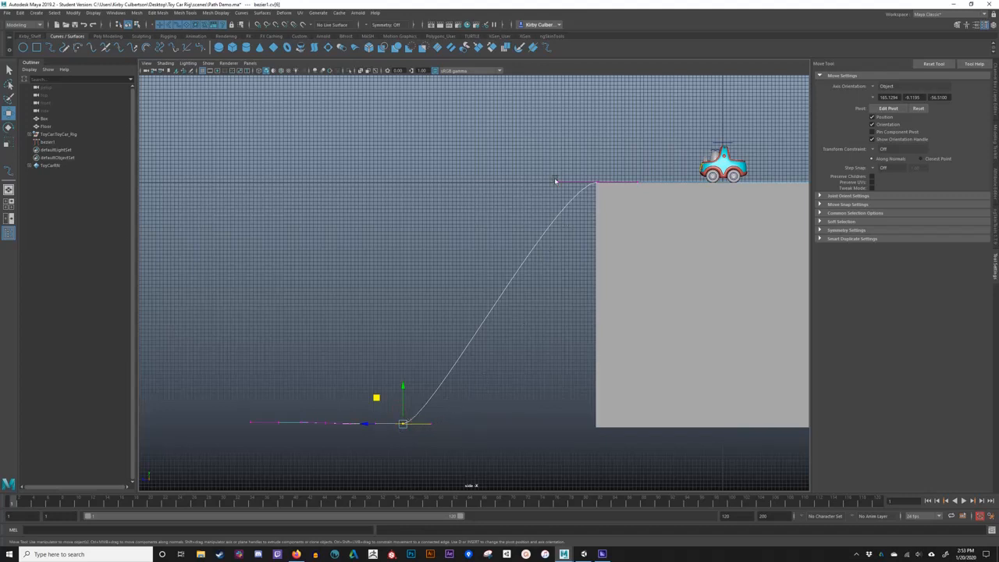
pyautogui.moveTo(553, 167); pyautogui.dragTo(449, 182)
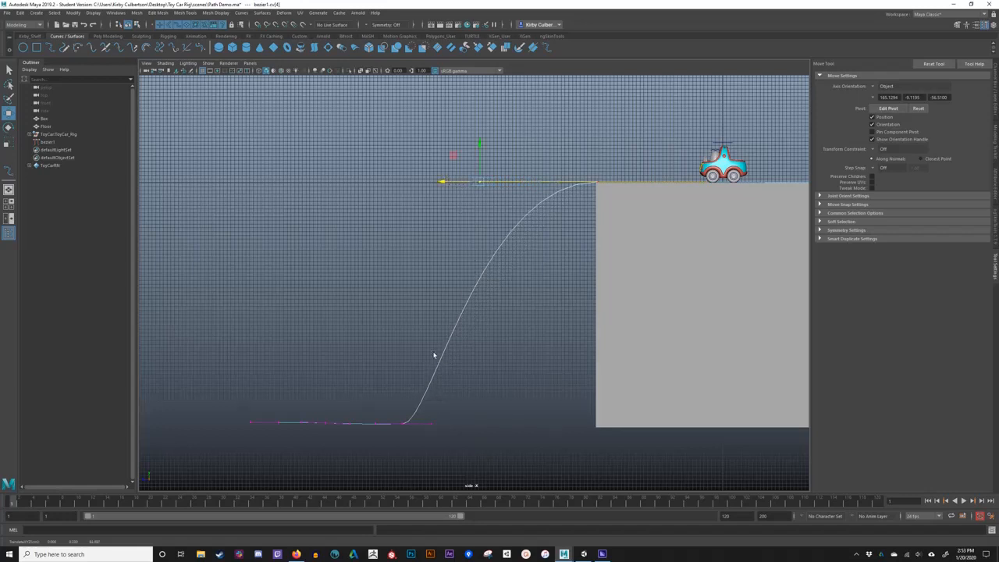
# - Apply the Bezier Corner anchor preset to the third anchor at the first landing point
pyautogui.click(393, 430)
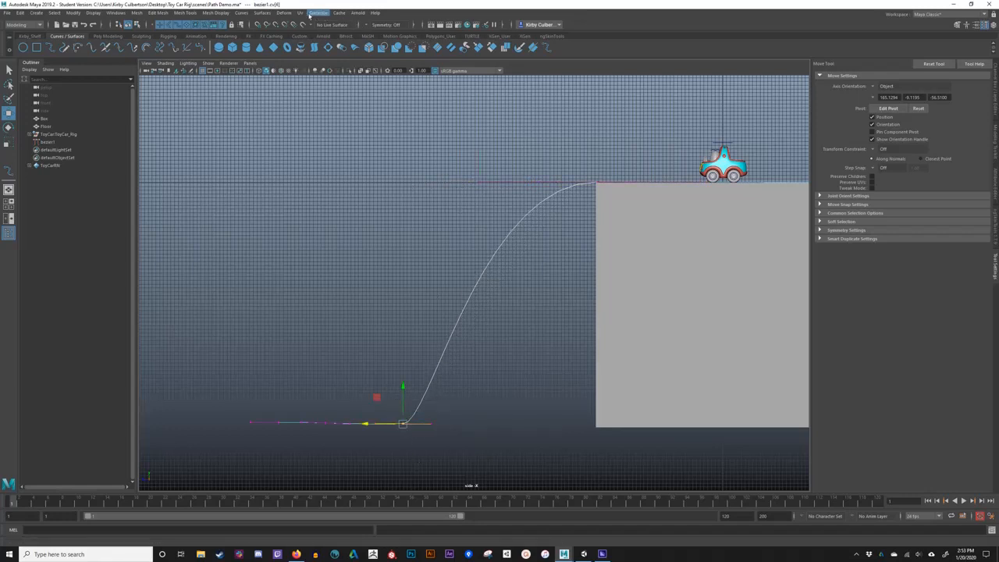
pyautogui.click(241, 13)
pyautogui.moveTo(296, 245)
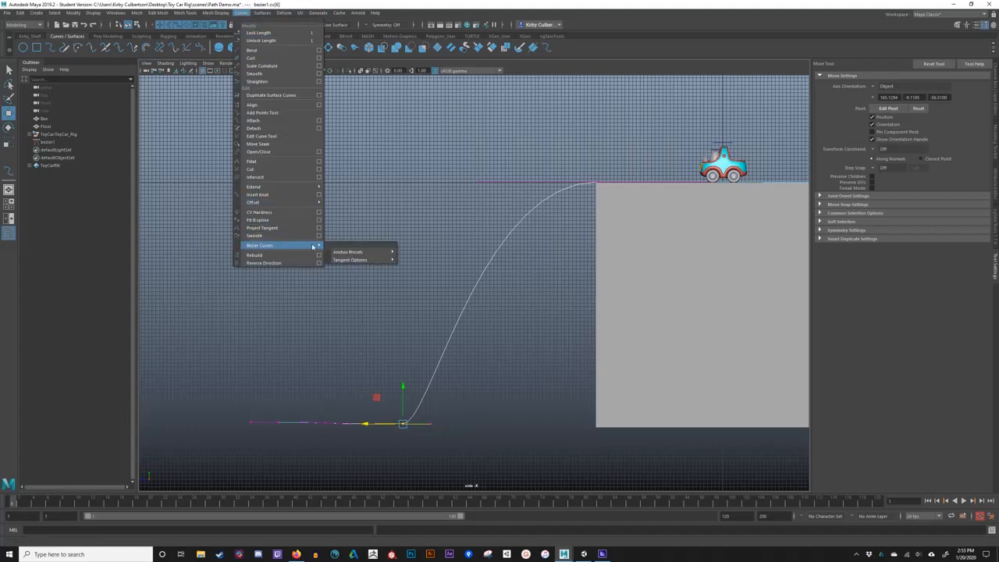
pyautogui.moveTo(362, 260)
pyautogui.click(420, 267)
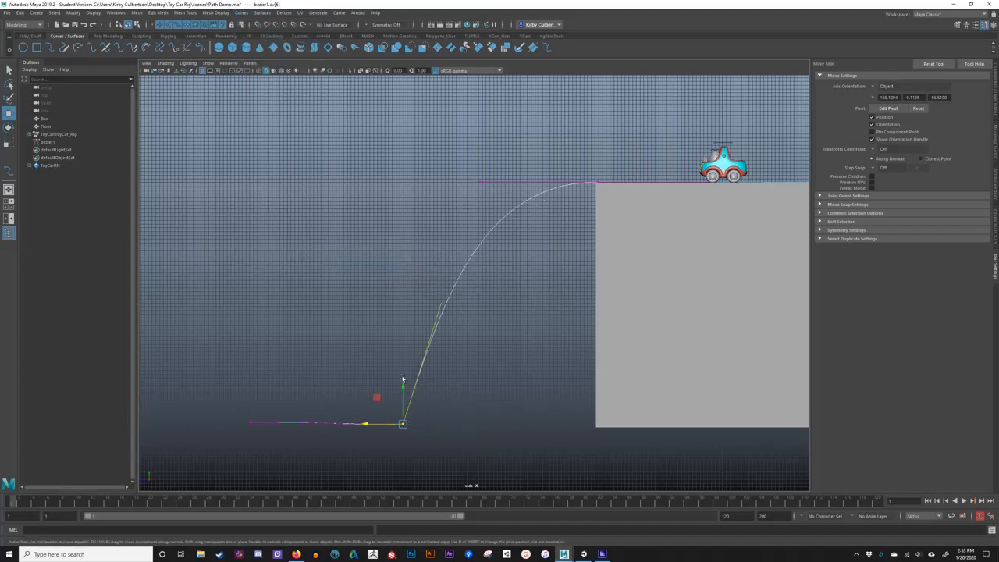
# - Raise the third anchor's two tangent handles independently to steepen the fall and form the first bounce arc
pyautogui.click(439, 305)
pyautogui.moveTo(414, 281); pyautogui.dragTo(401, 266, button='middle')
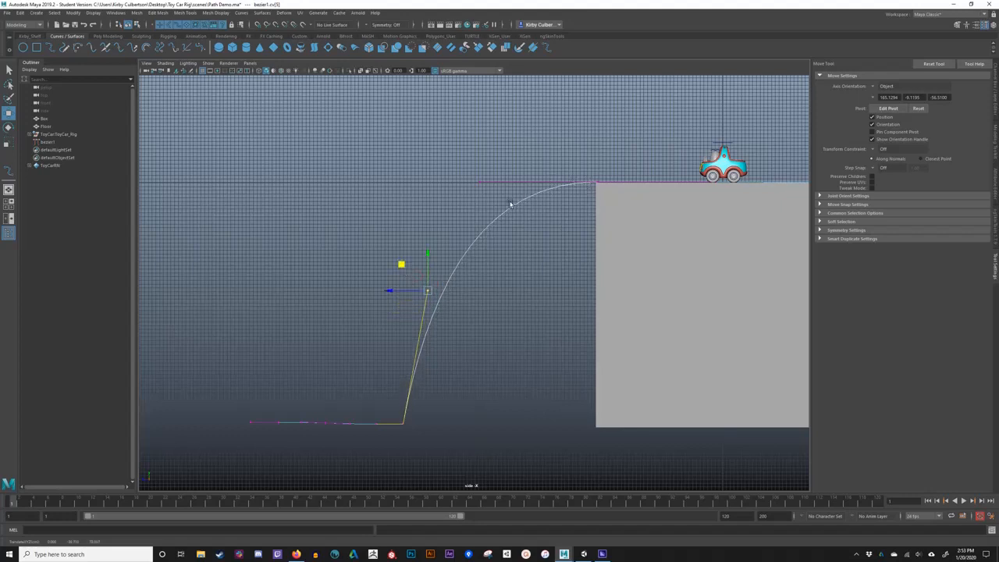
pyautogui.click(386, 437)
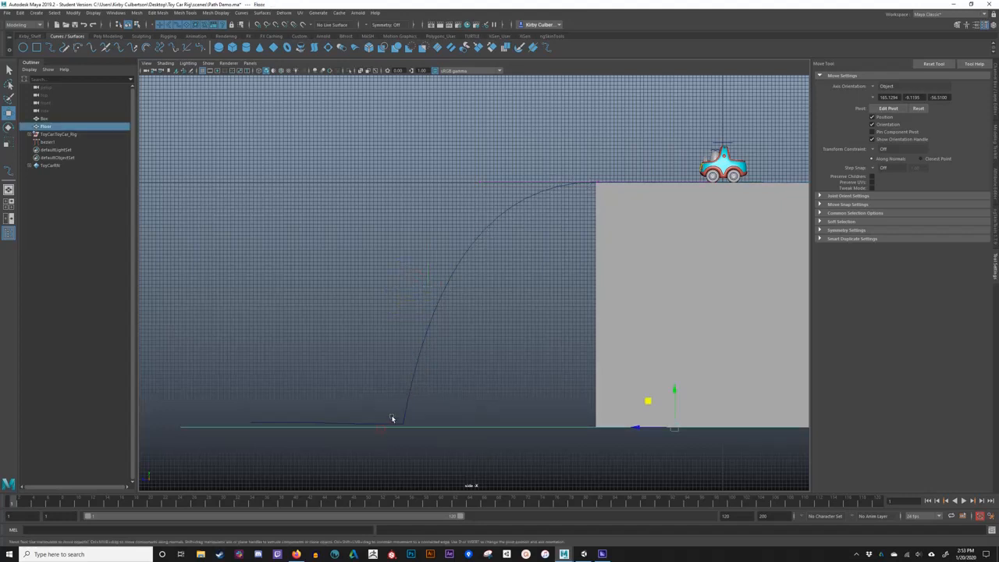
pyautogui.hotkey('ctrl', 'z')
pyautogui.click(377, 423)
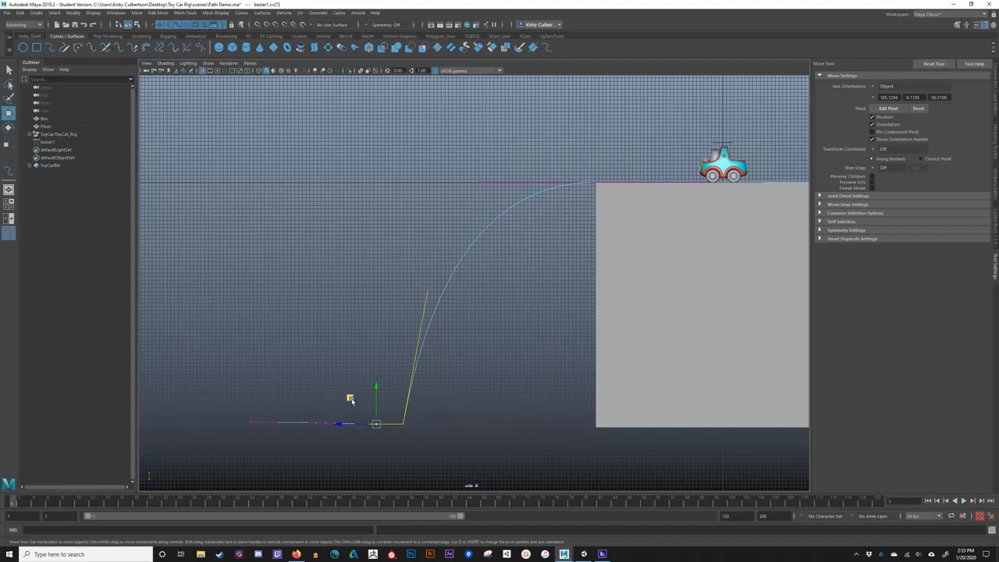
pyautogui.moveTo(351, 399); pyautogui.dragTo(346, 324, button='middle')
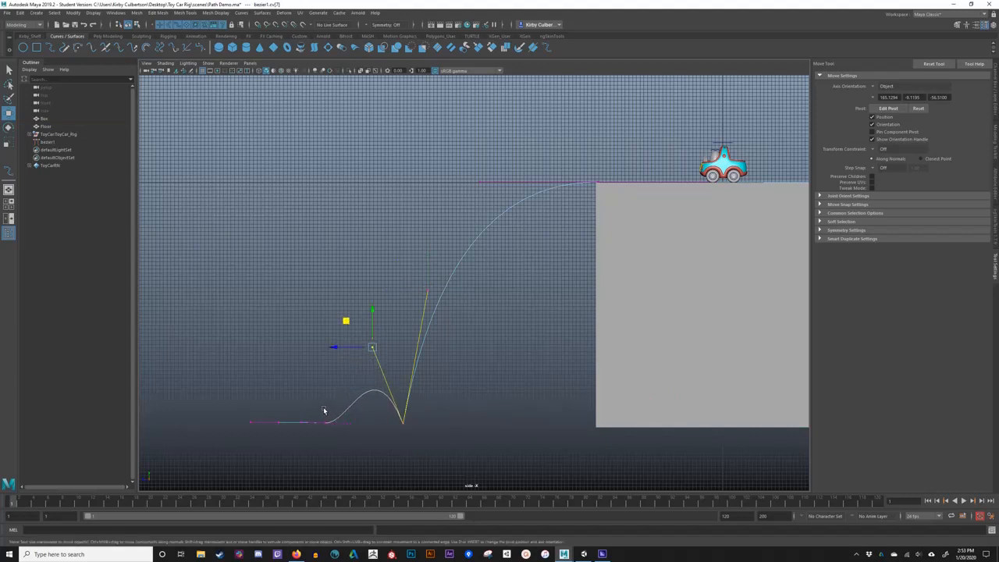
# - Apply the Bezier Corner anchor preset to the fourth anchor at the second landing point
pyautogui.moveTo(324, 408); pyautogui.dragTo(329, 439)
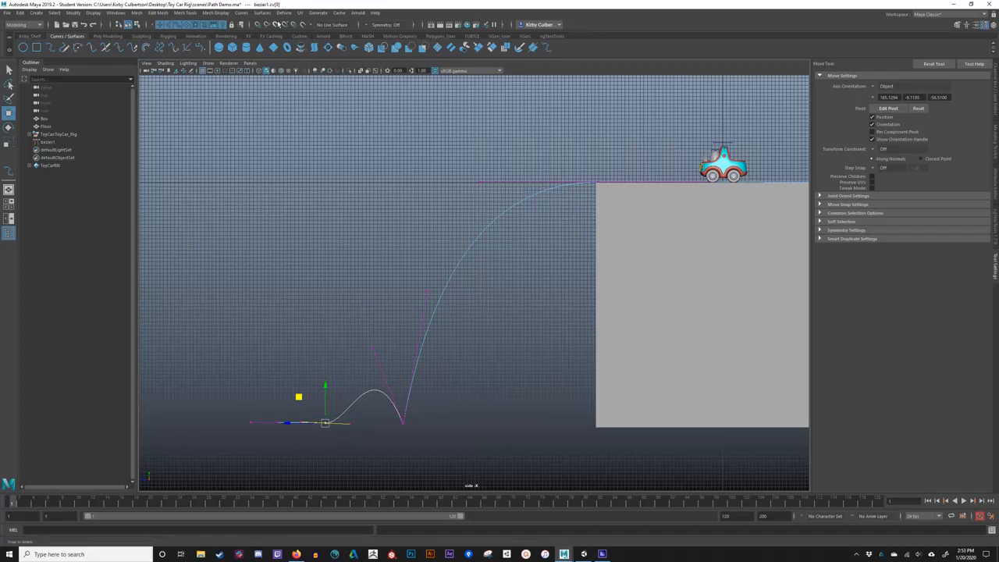
pyautogui.click(241, 12)
pyautogui.moveTo(301, 246)
pyautogui.moveTo(355, 255)
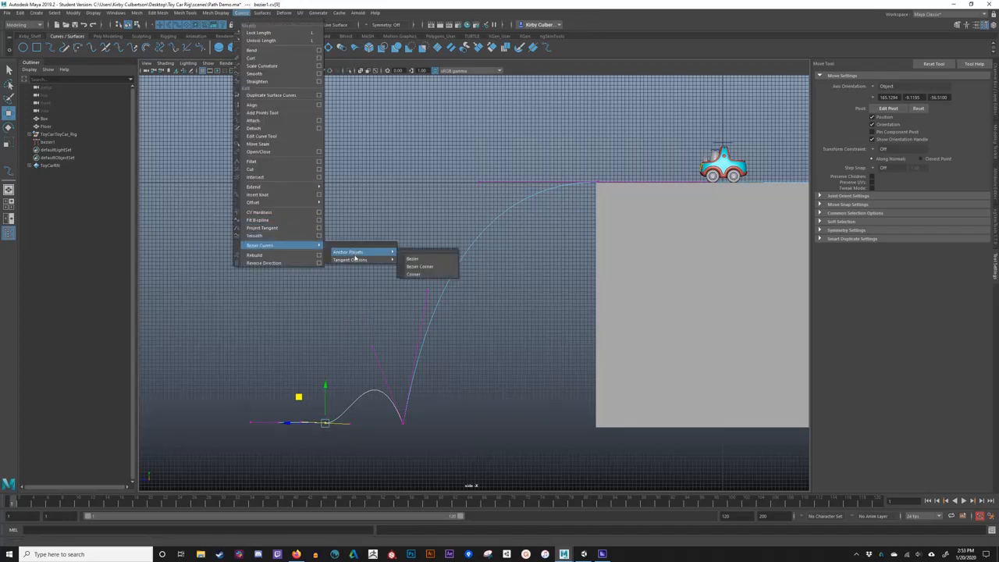
pyautogui.click(423, 267)
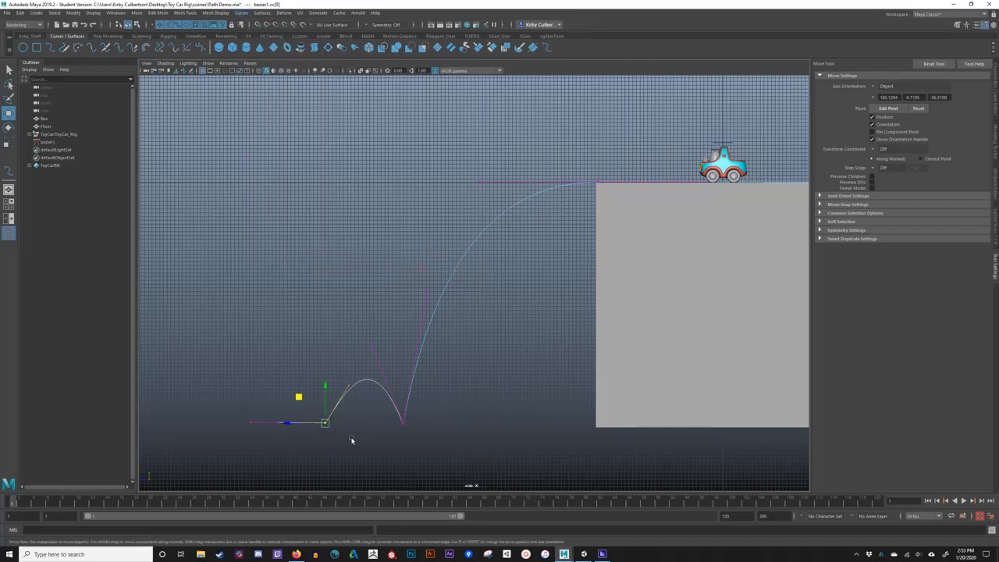
# - Raise the fourth anchor's two tangent handles to round the first bounce and form a smaller second bounce
pyautogui.moveTo(338, 377); pyautogui.dragTo(358, 406)
pyautogui.moveTo(322, 360); pyautogui.dragTo(313, 352, button='middle')
pyautogui.moveTo(297, 414); pyautogui.dragTo(310, 435)
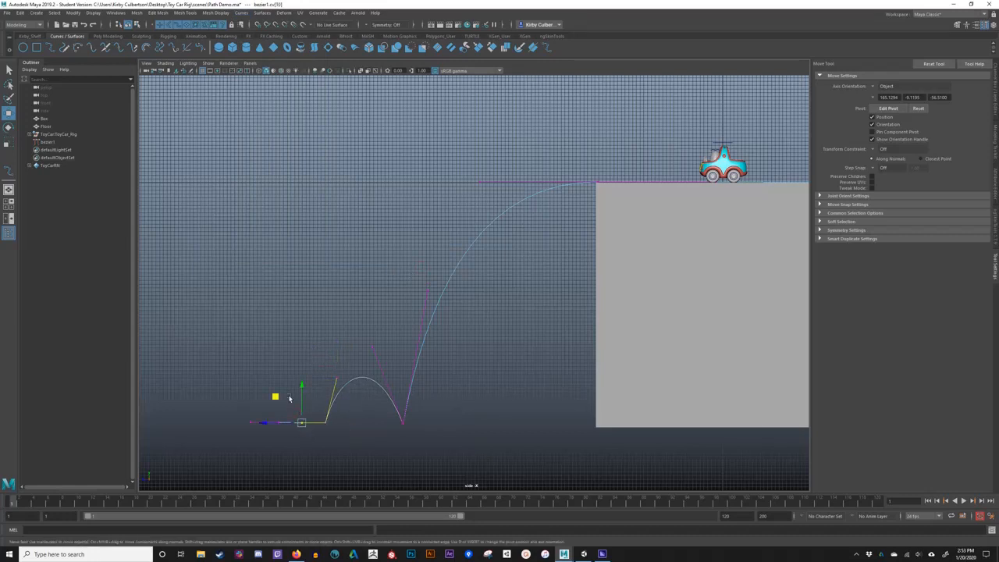
pyautogui.moveTo(277, 397); pyautogui.dragTo(279, 367)
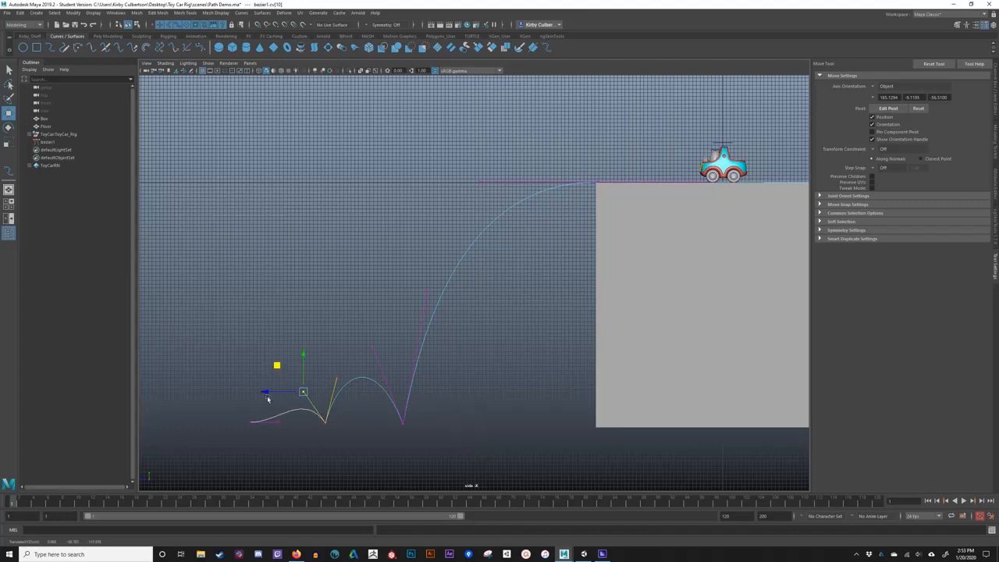
# - Move the curve's end point farther out along the floor and return the curve to object mode
pyautogui.moveTo(232, 406); pyautogui.dragTo(188, 422)
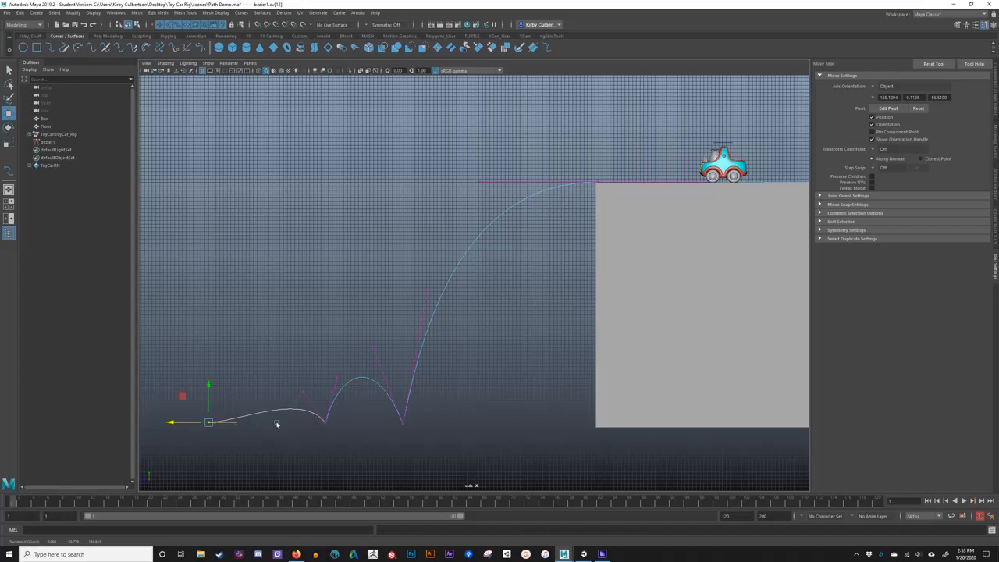
pyautogui.click(295, 369)
pyautogui.press('q')
pyautogui.moveTo(448, 276); pyautogui.dragTo(499, 257, button='right')
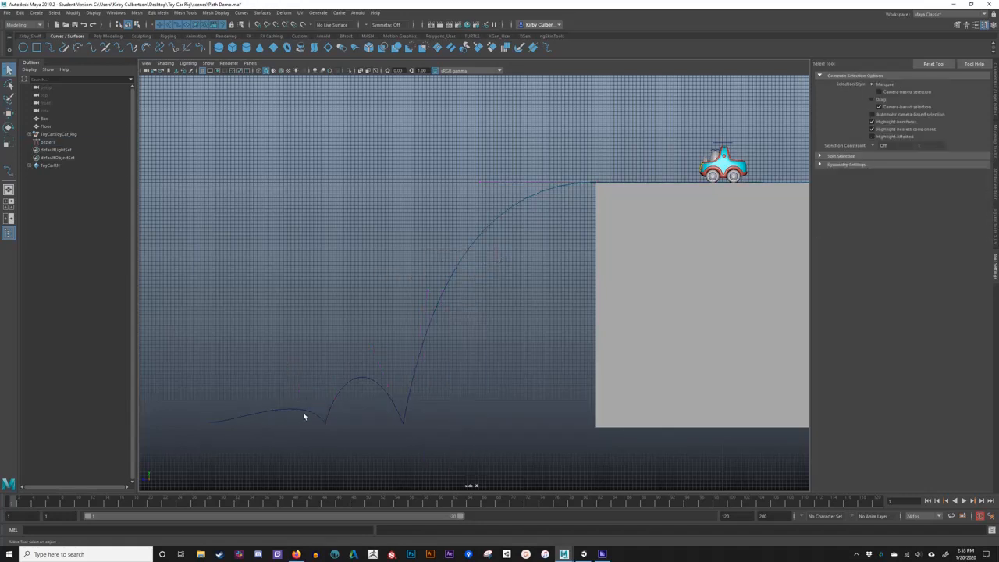
# - Pick a curve point on the last bounce near the curve's end and insert a knot there
pyautogui.click(360, 380)
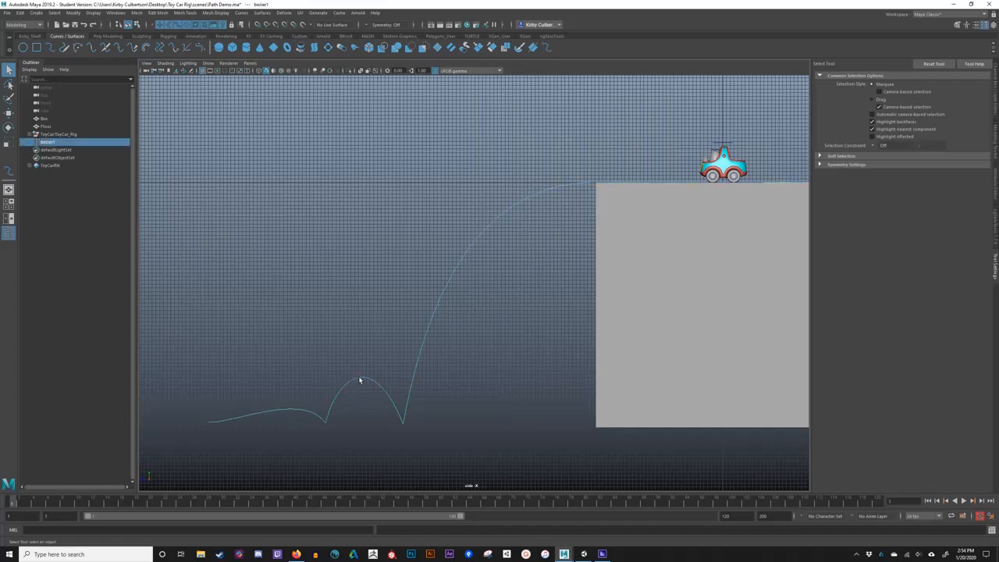
pyautogui.rightClick(360, 380)
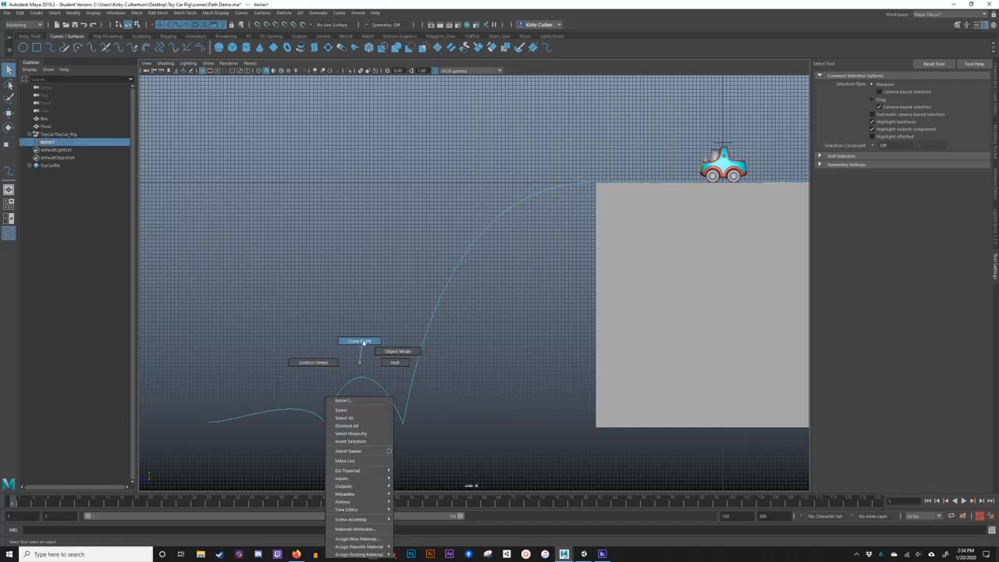
pyautogui.click(359, 342)
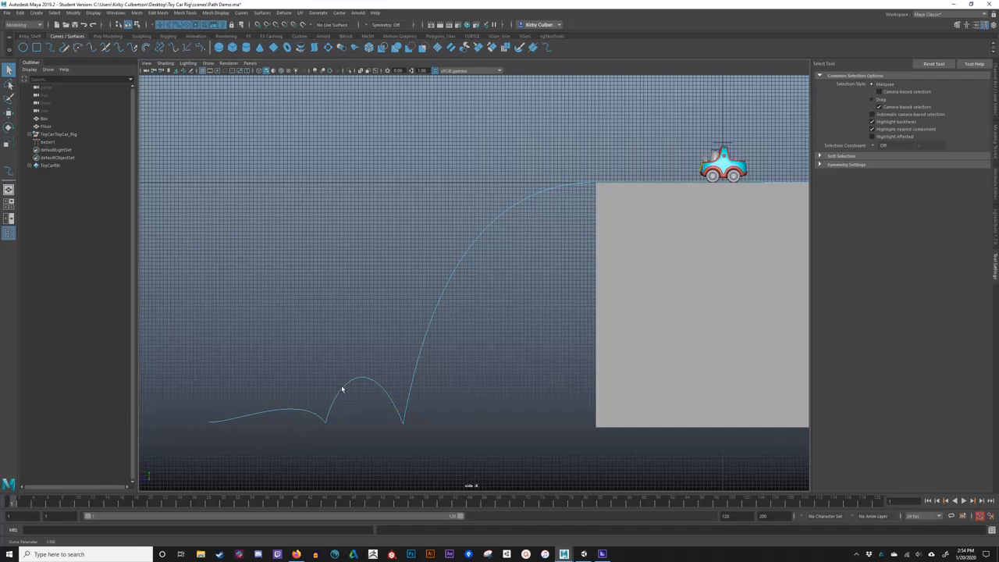
pyautogui.click(253, 426)
pyautogui.click(242, 13)
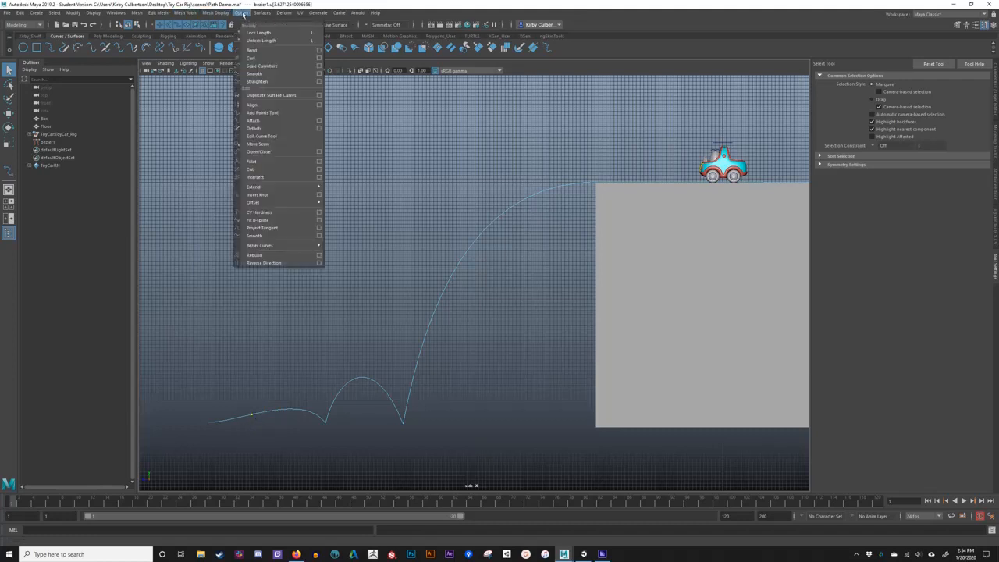
pyautogui.click(272, 195)
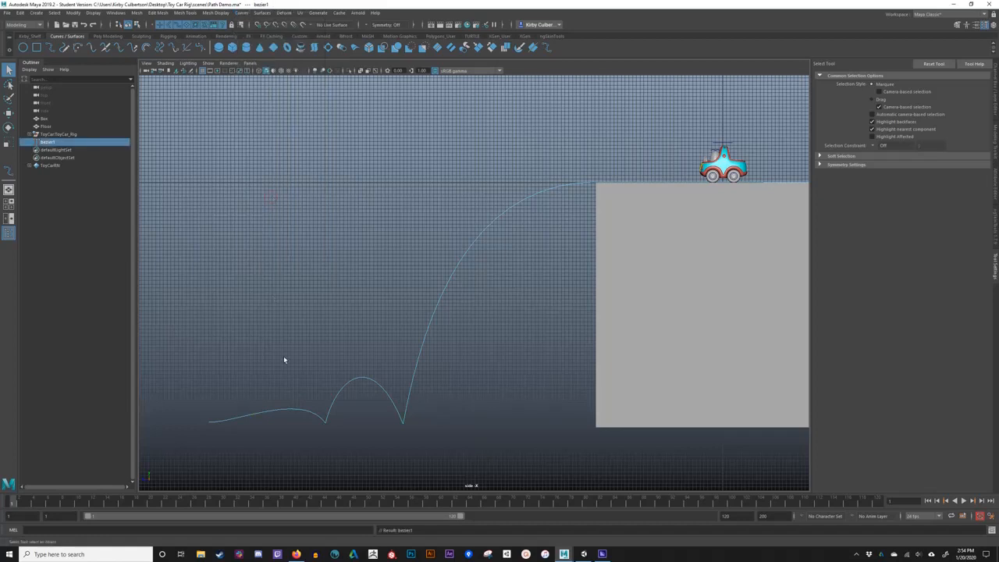
# - Show the curve's control vertices and move the newly inserted anchor down to floor level as a third landing point
pyautogui.rightClick(287, 412)
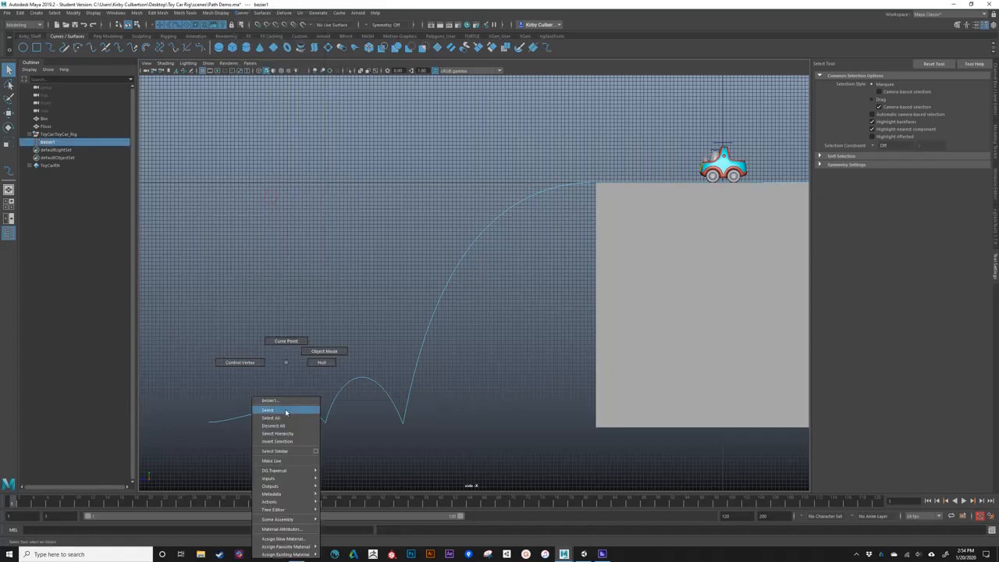
pyautogui.click(247, 361)
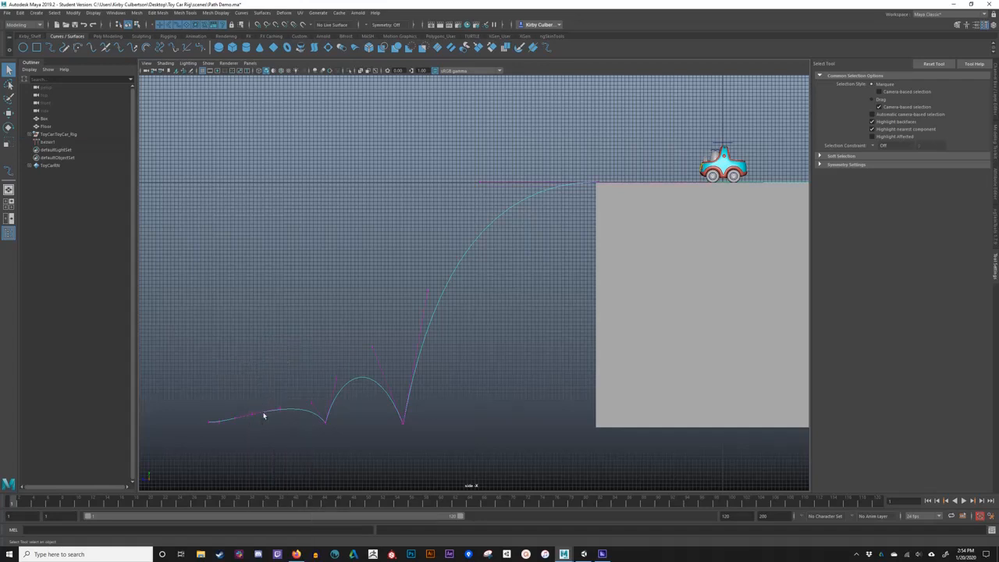
pyautogui.moveTo(246, 404); pyautogui.dragTo(263, 432)
pyautogui.press('w')
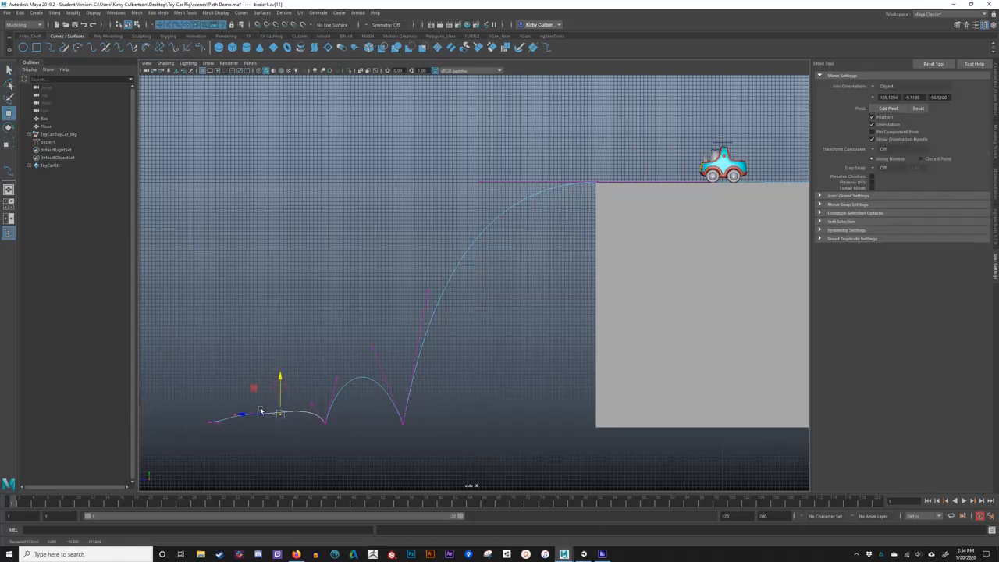
pyautogui.moveTo(244, 402)
pyautogui.mouseDown()
pyautogui.moveTo(259, 429)
pyautogui.moveTo(252, 403)
pyautogui.mouseUp()
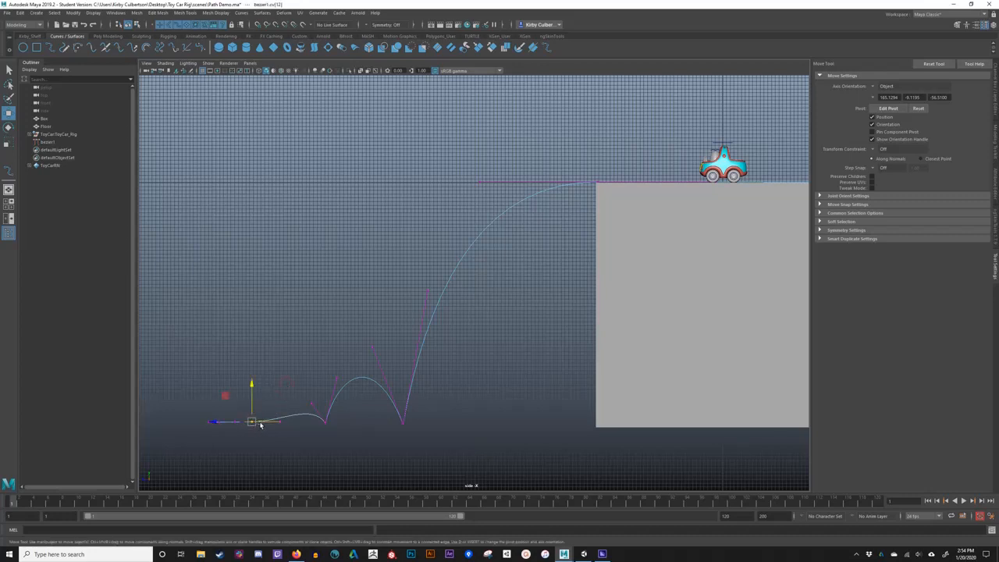
pyautogui.moveTo(275, 425); pyautogui.dragTo(254, 424)
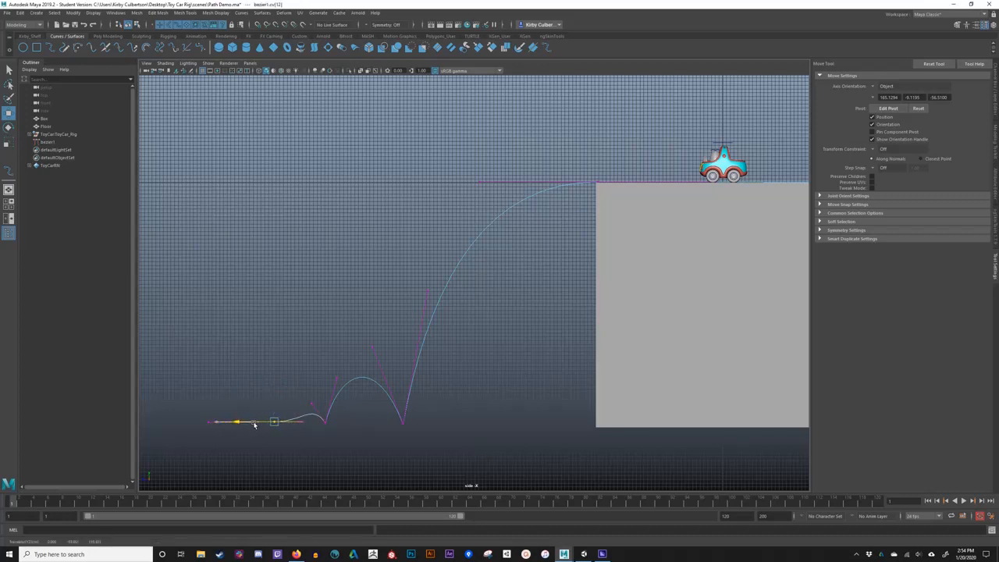
# - Apply the Bezier Corner anchor preset to the new anchor at the third landing point
pyautogui.click(274, 413)
pyautogui.click(274, 419)
pyautogui.click(239, 14)
pyautogui.moveTo(308, 245)
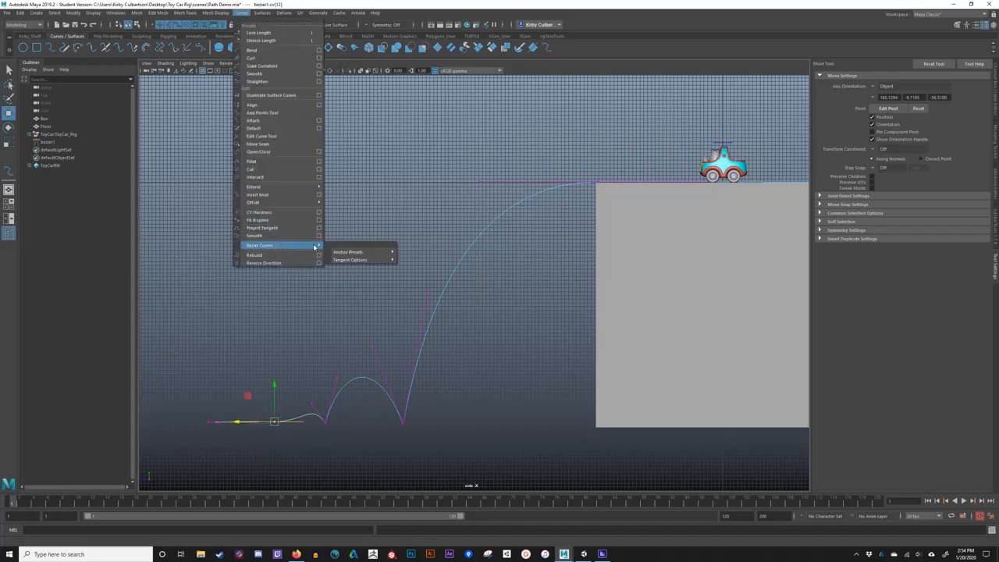
pyautogui.moveTo(373, 254)
pyautogui.click(418, 266)
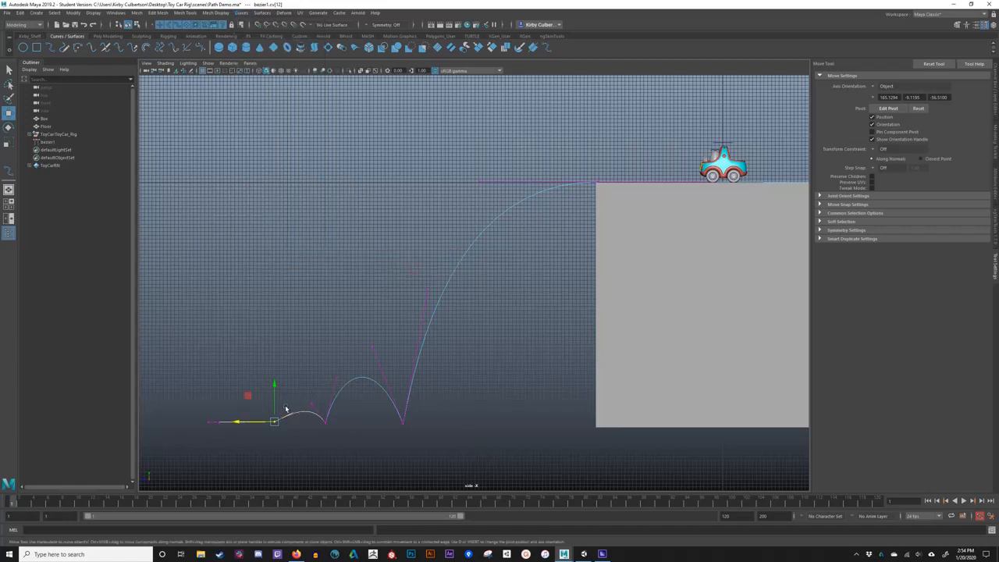
# - Adjust the tangent handles around the last bounce to round its arc and return the curve to object mode
pyautogui.click(285, 409)
pyautogui.moveTo(267, 384); pyautogui.dragTo(302, 402)
pyautogui.click(336, 380)
pyautogui.click(315, 406)
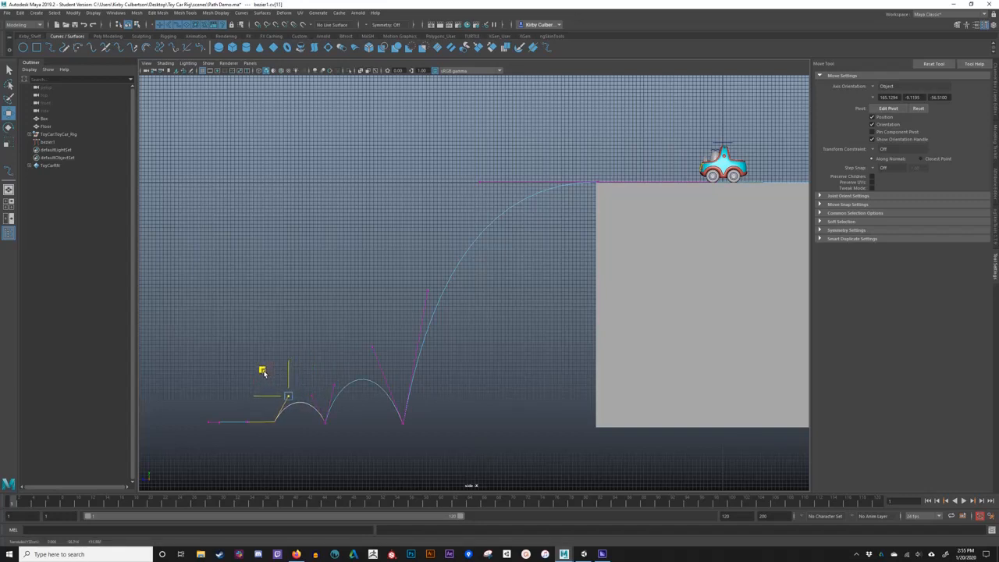
pyautogui.click(264, 373)
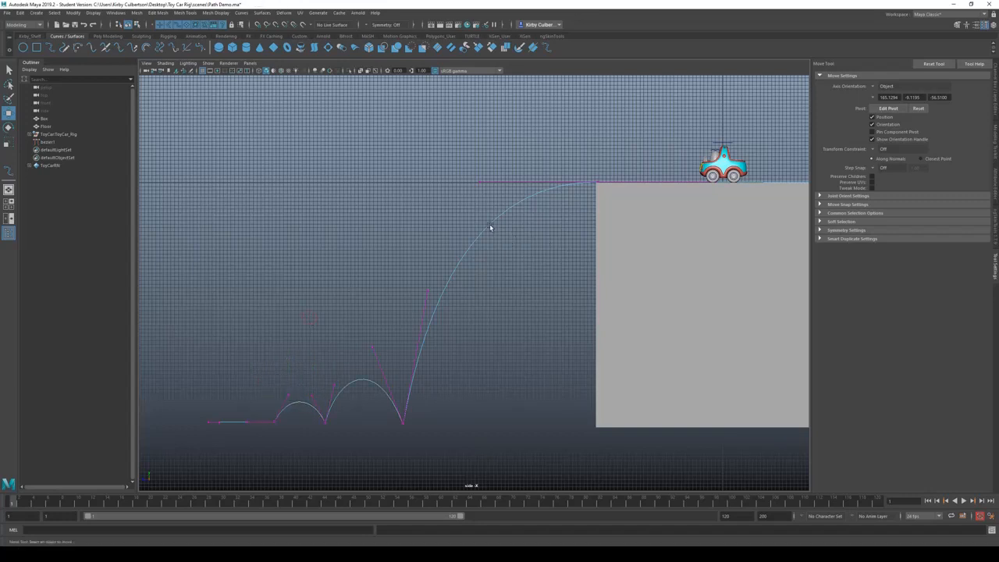
pyautogui.moveTo(491, 228); pyautogui.dragTo(519, 170, button='right')
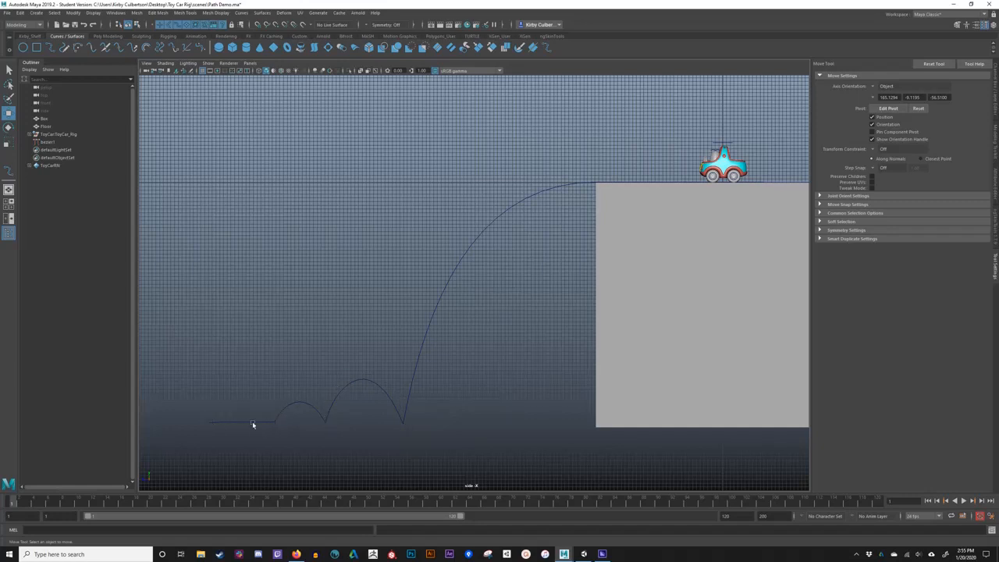
# - Select the path curve again and show its control vertices around the bounces
pyautogui.keyDown('alt'); pyautogui.moveTo(382, 430); pyautogui.dragTo(406, 325, button='middle'); pyautogui.keyUp('alt')
pyautogui.keyDown('alt'); pyautogui.moveTo(333, 325); pyautogui.dragTo(551, 381, button='right'); pyautogui.keyUp('alt')
pyautogui.keyDown('alt'); pyautogui.moveTo(586, 379); pyautogui.dragTo(709, 353, button='middle'); pyautogui.keyUp('alt')
pyautogui.keyDown('alt'); pyautogui.moveTo(341, 321); pyautogui.dragTo(473, 331, button='right'); pyautogui.keyUp('alt')
pyautogui.keyDown('alt'); pyautogui.moveTo(473, 331); pyautogui.dragTo(439, 307, button='middle'); pyautogui.keyUp('alt')
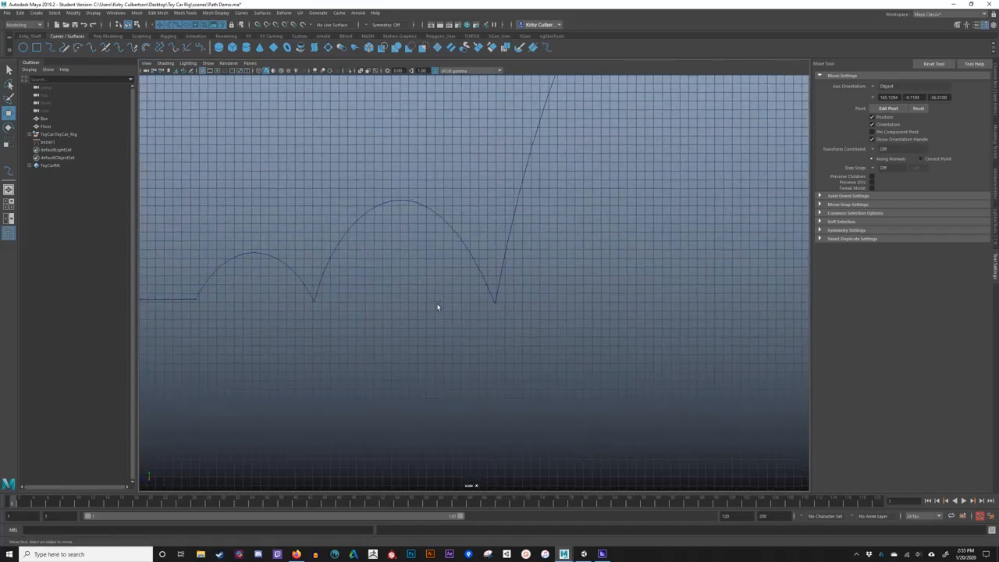
pyautogui.press('q')
pyautogui.click(481, 271)
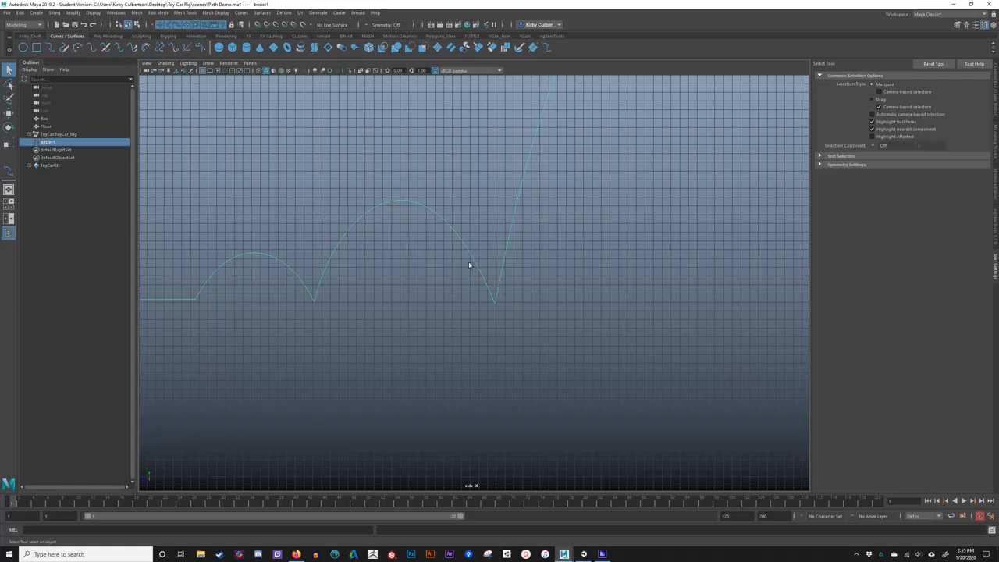
pyautogui.moveTo(470, 258); pyautogui.dragTo(452, 257, button='right')
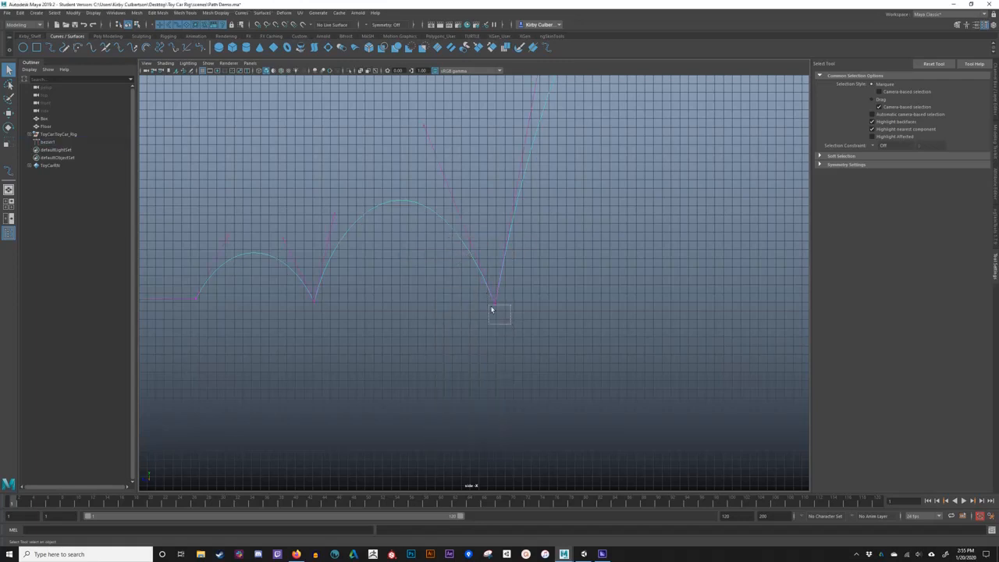
# - Move the first landing anchor down at the foot of the big drop, snapping it to a grid line
pyautogui.moveTo(491, 310); pyautogui.dragTo(491, 306)
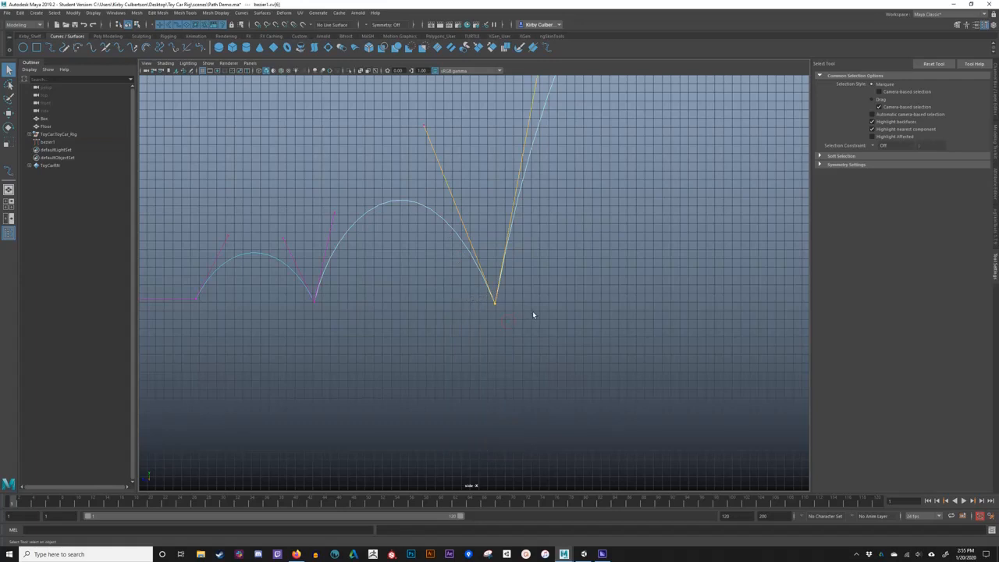
pyautogui.press('w')
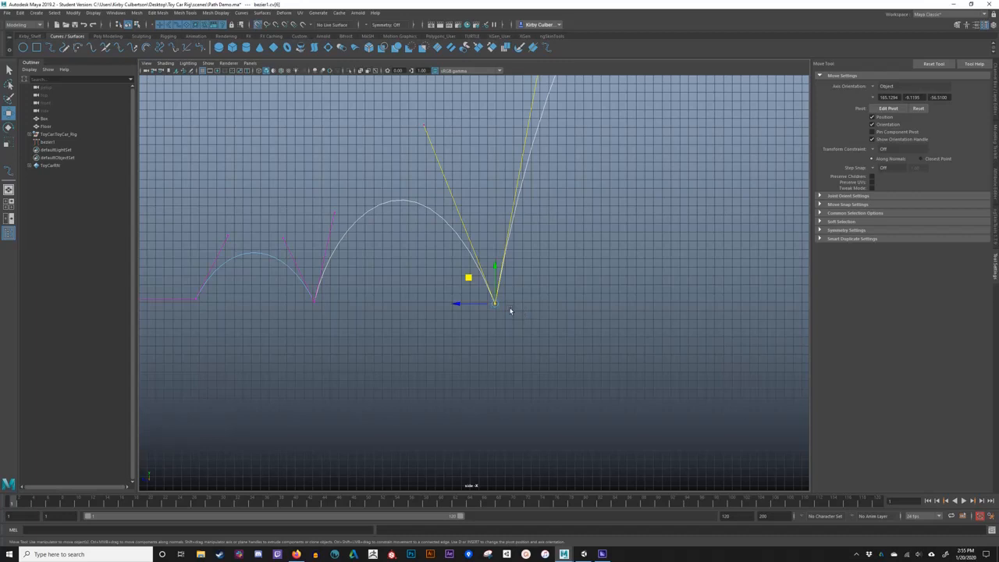
pyautogui.moveTo(495, 303)
pyautogui.mouseDown()
pyautogui.moveTo(489, 291)
pyautogui.moveTo(496, 301)
pyautogui.mouseUp()
pyautogui.scroll(-4, 641, 320)
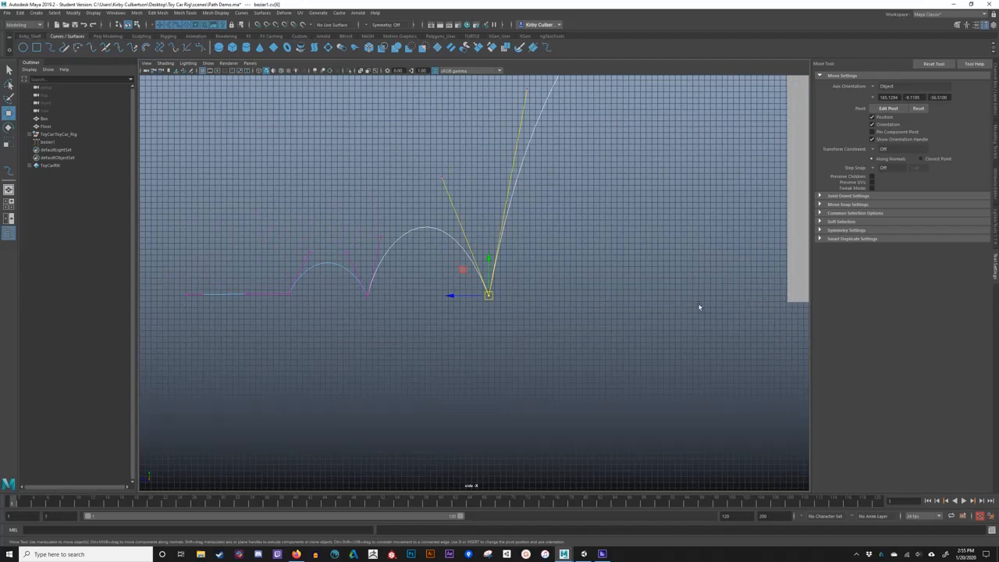
pyautogui.scroll(5, 492, 305)
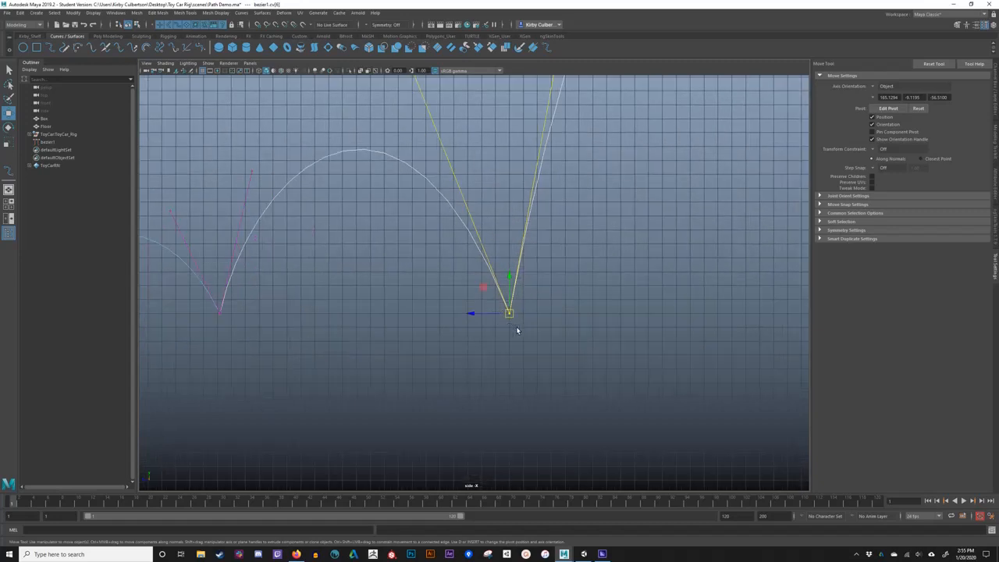
pyautogui.press('x')
pyautogui.moveTo(512, 316); pyautogui.dragTo(508, 325)
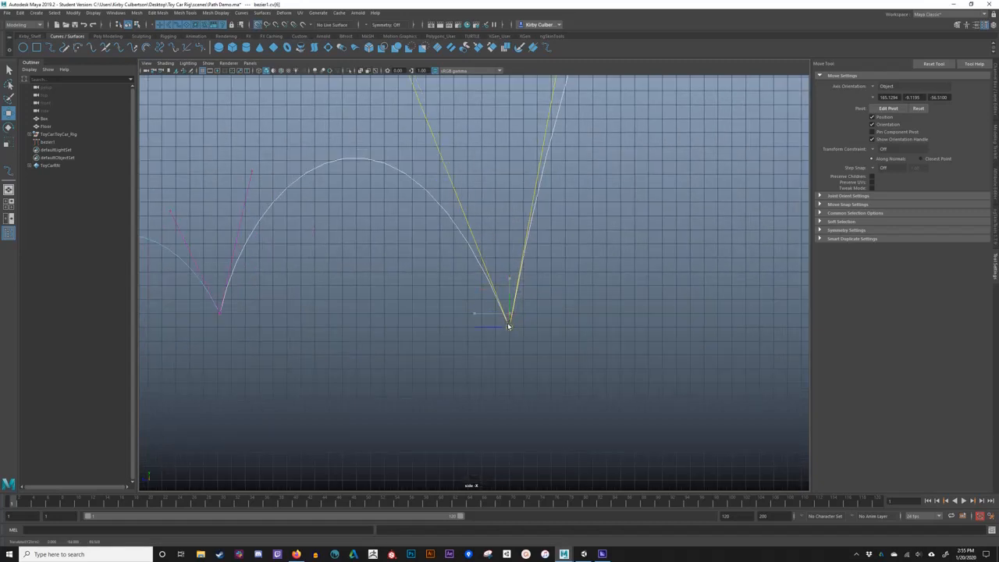
# - Lower the second landing anchor vertically with grid snapping onto the same grid line as the first landing anchor
pyautogui.keyDown('alt'); pyautogui.moveTo(379, 323); pyautogui.dragTo(516, 300, button='middle'); pyautogui.keyUp('alt')
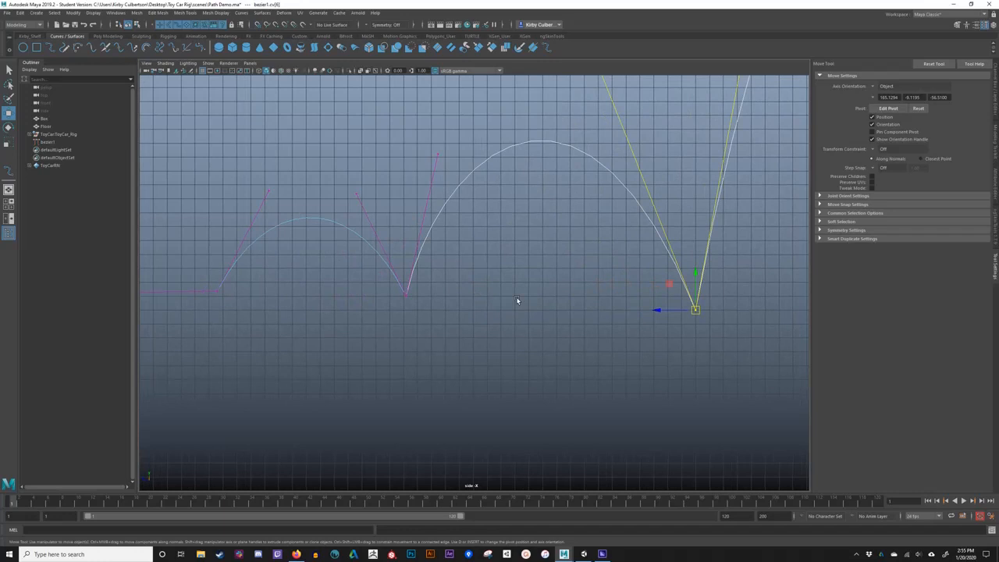
pyautogui.click(405, 294)
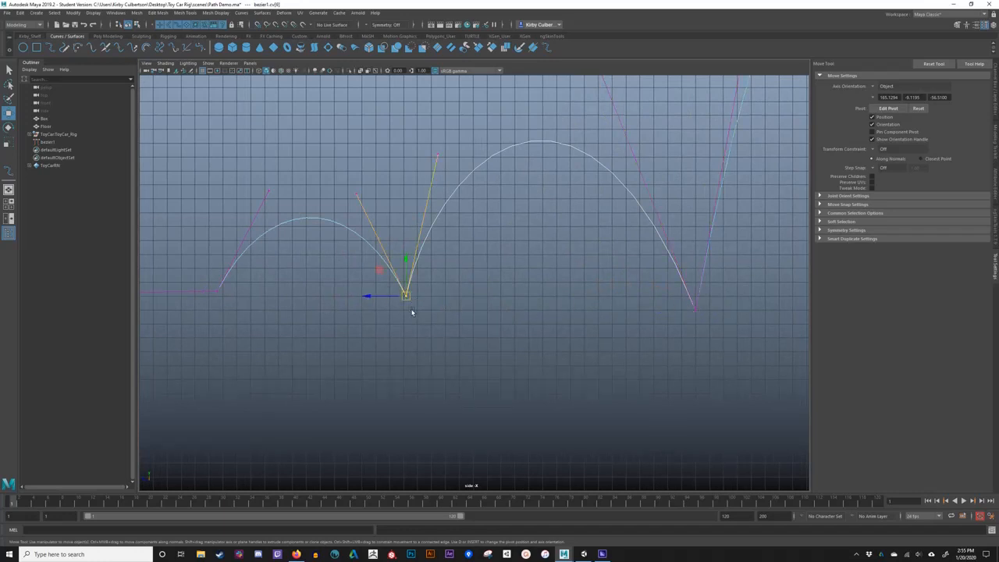
pyautogui.press('x')
pyautogui.press('x')
pyautogui.moveTo(406, 260); pyautogui.dragTo(408, 302)
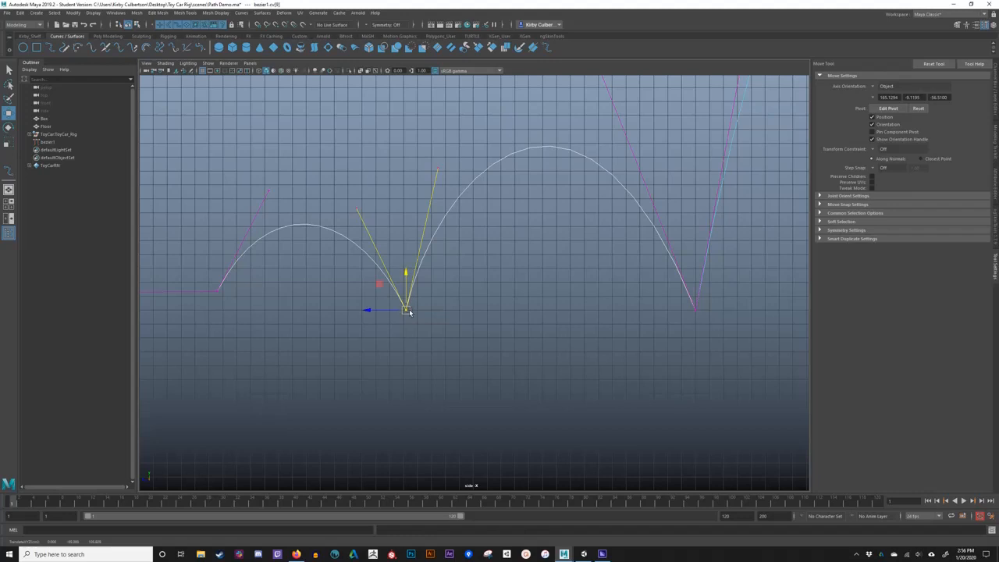
pyautogui.hotkey('ctrl', 'z')
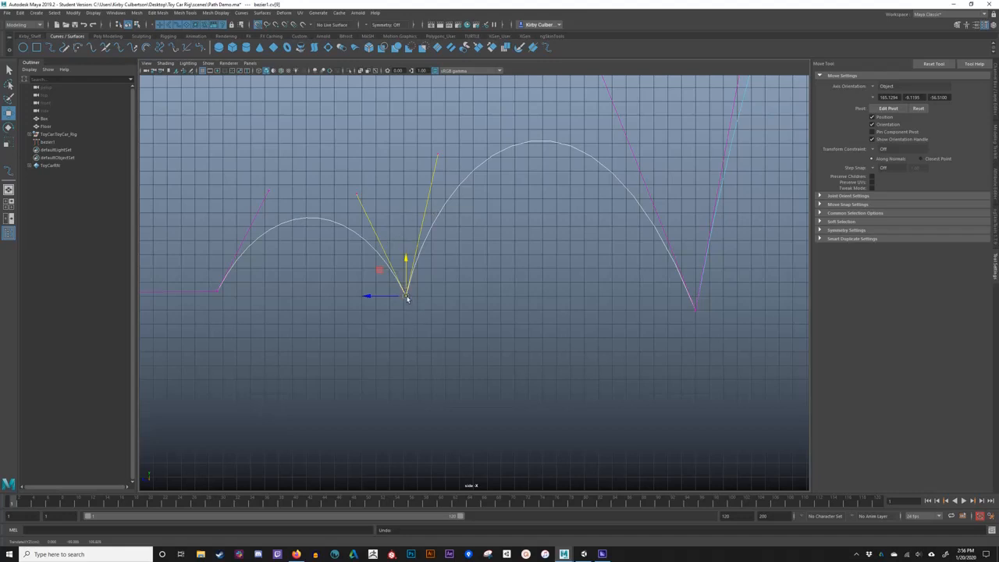
pyautogui.moveTo(406, 298)
pyautogui.mouseDown()
pyautogui.moveTo(433, 284)
pyautogui.moveTo(437, 295)
pyautogui.moveTo(404, 290)
pyautogui.mouseUp()
pyautogui.hotkey('ctrl', 'z')
pyautogui.moveTo(407, 266); pyautogui.dragTo(406, 307)
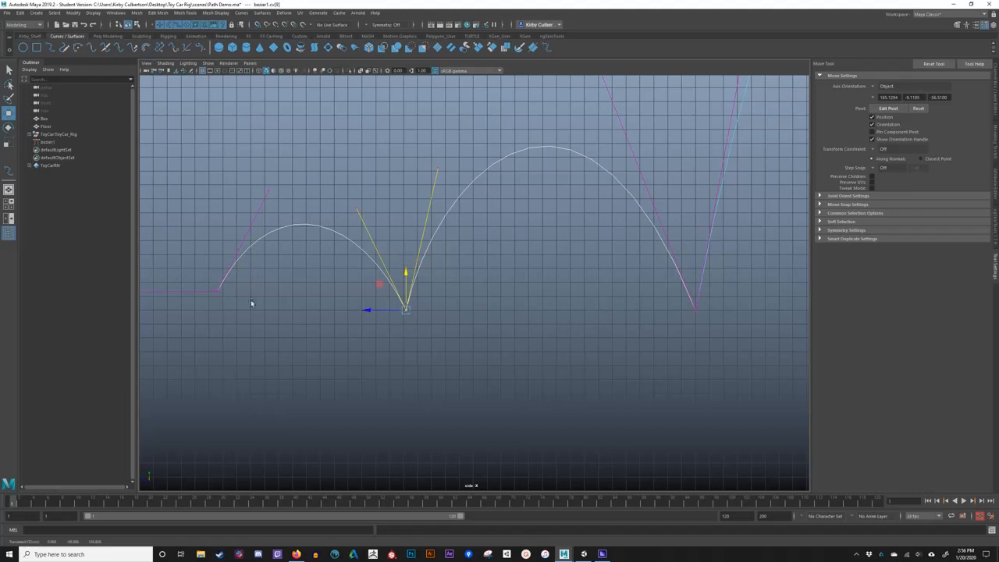
# - Select the third landing anchor and the curve's end points and lower them together onto the floor grid line
pyautogui.click(218, 292)
pyautogui.keyDown('alt'); pyautogui.moveTo(260, 329); pyautogui.dragTo(530, 326, button='middle'); pyautogui.keyUp('alt')
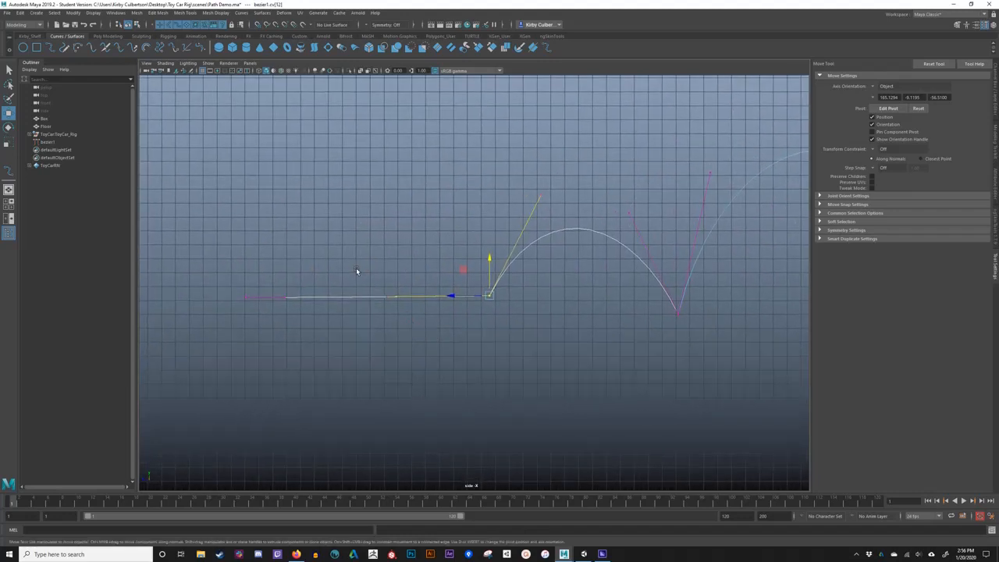
pyautogui.moveTo(356, 271); pyautogui.dragTo(398, 318)
pyautogui.moveTo(225, 282); pyautogui.dragTo(306, 320)
pyautogui.moveTo(368, 277); pyautogui.dragTo(375, 314)
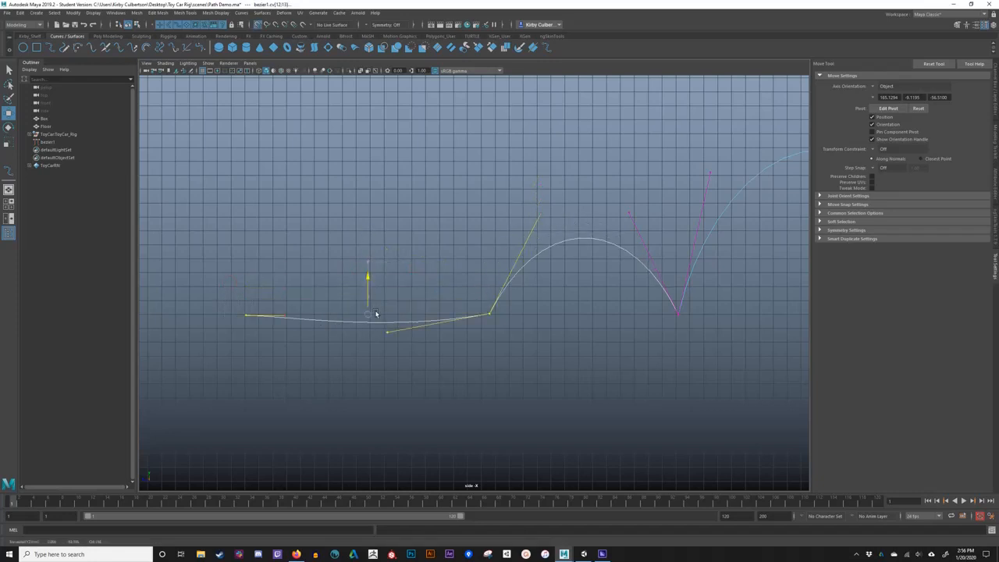
# - Snap the final segment's tangent handles and end point to the floor grid line to level the segment
pyautogui.moveTo(413, 361); pyautogui.dragTo(386, 318)
pyautogui.press('x')
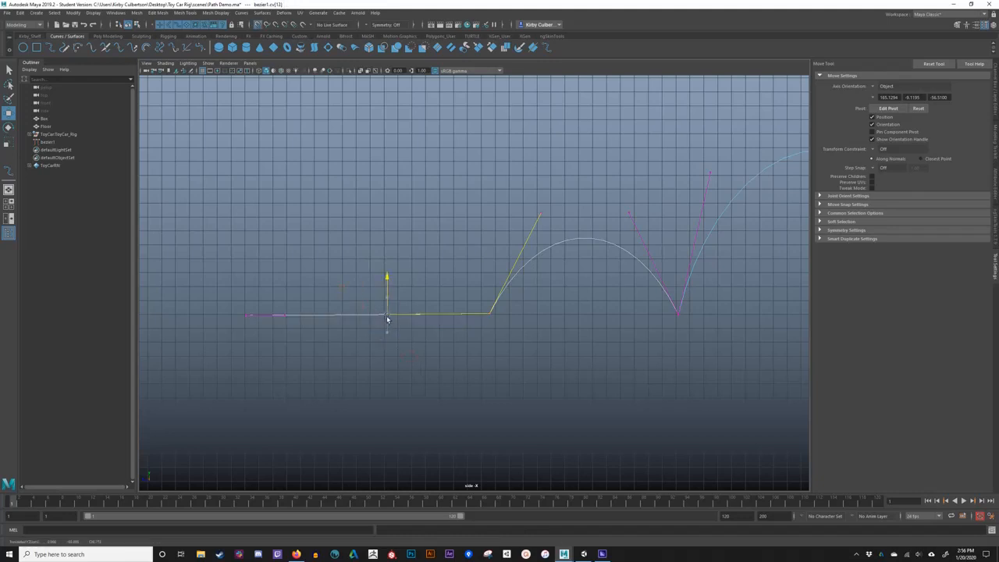
pyautogui.click(282, 314)
pyautogui.moveTo(284, 313)
pyautogui.mouseDown()
pyautogui.moveTo(286, 304)
pyautogui.moveTo(284, 312)
pyautogui.mouseUp()
pyautogui.click(245, 313)
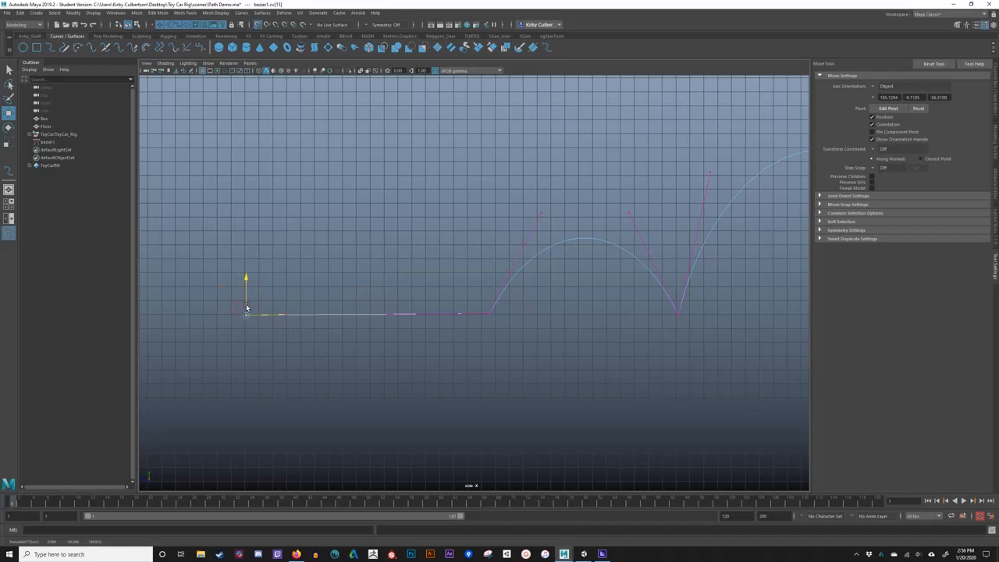
pyautogui.click(401, 352)
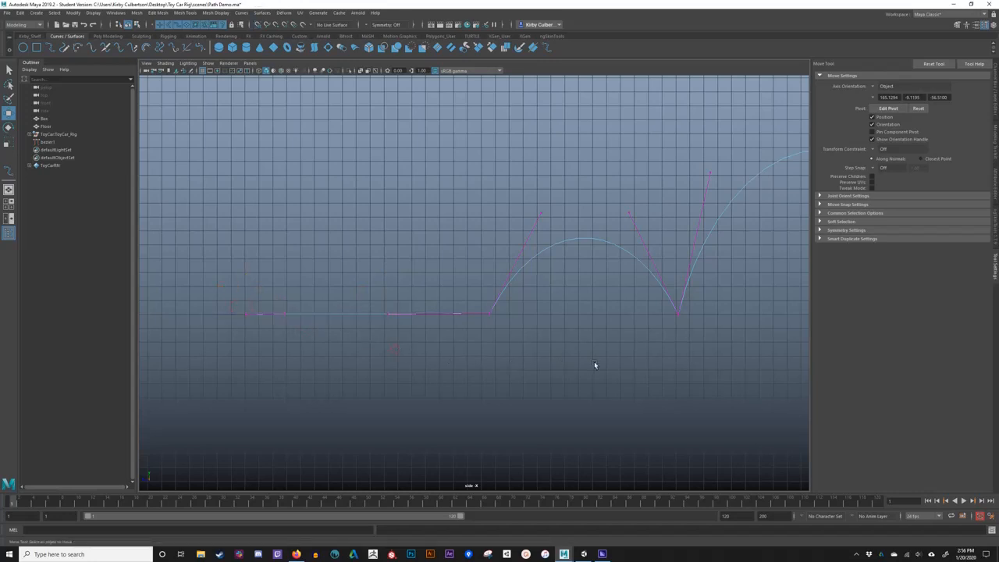
# - Frame the whole path with the box and return the curve to object mode
pyautogui.keyDown('alt'); pyautogui.moveTo(595, 363); pyautogui.dragTo(387, 342, button='right'); pyautogui.keyUp('alt')
pyautogui.keyDown('alt'); pyautogui.moveTo(566, 350); pyautogui.dragTo(351, 355, button='right'); pyautogui.keyUp('alt')
pyautogui.keyDown('alt'); pyautogui.moveTo(681, 348); pyautogui.dragTo(469, 383, button='middle'); pyautogui.keyUp('alt')
pyautogui.keyDown('alt'); pyautogui.moveTo(595, 366); pyautogui.dragTo(485, 347, button='right'); pyautogui.keyUp('alt')
pyautogui.keyDown('alt'); pyautogui.moveTo(586, 299); pyautogui.dragTo(506, 401, button='middle'); pyautogui.keyUp('alt')
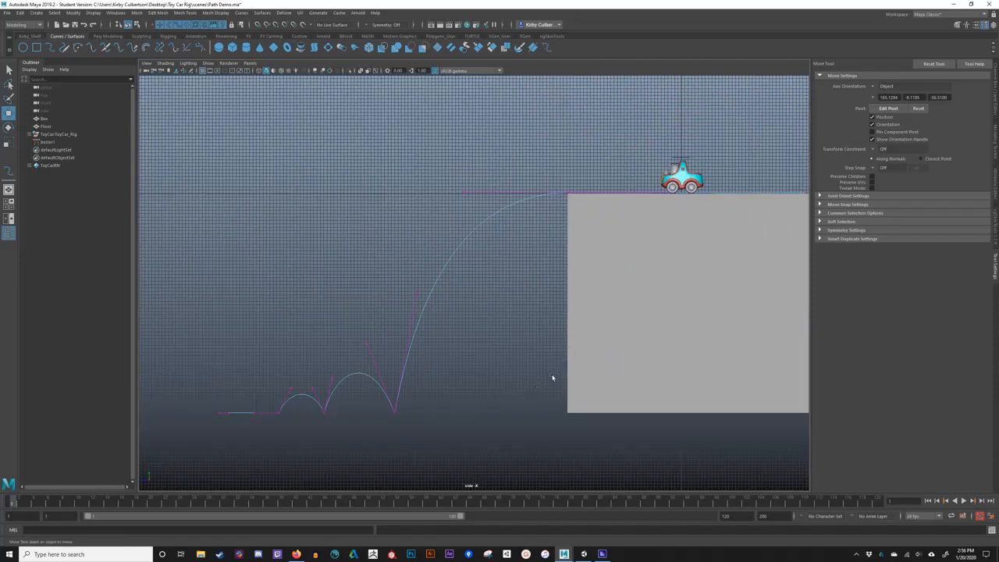
pyautogui.keyDown('alt'); pyautogui.moveTo(553, 378); pyautogui.dragTo(489, 379, button='right'); pyautogui.keyUp('alt')
pyautogui.keyDown('alt'); pyautogui.moveTo(522, 375); pyautogui.dragTo(459, 389, button='middle'); pyautogui.keyUp('alt')
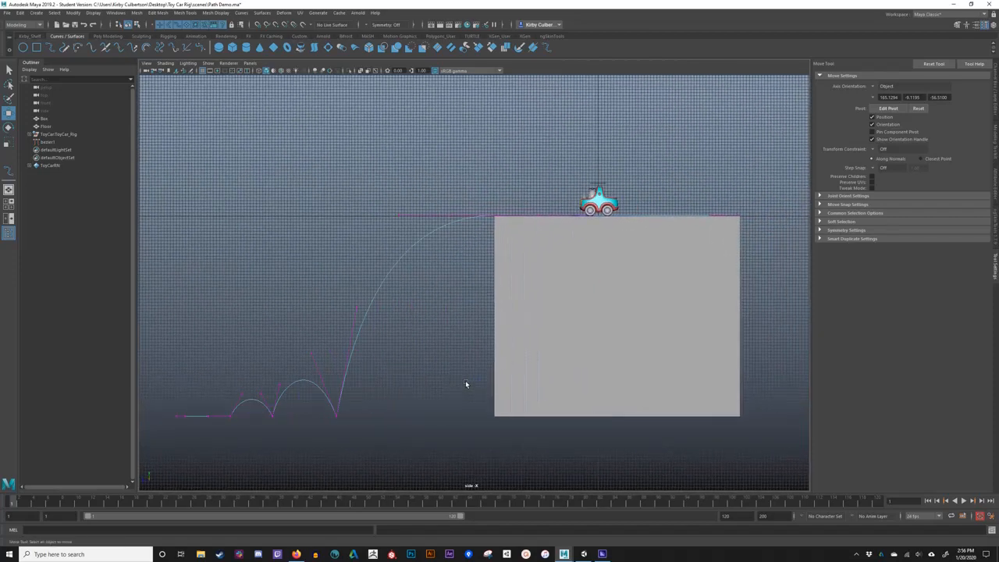
pyautogui.press('q')
pyautogui.moveTo(398, 267); pyautogui.dragTo(418, 258, button='right')
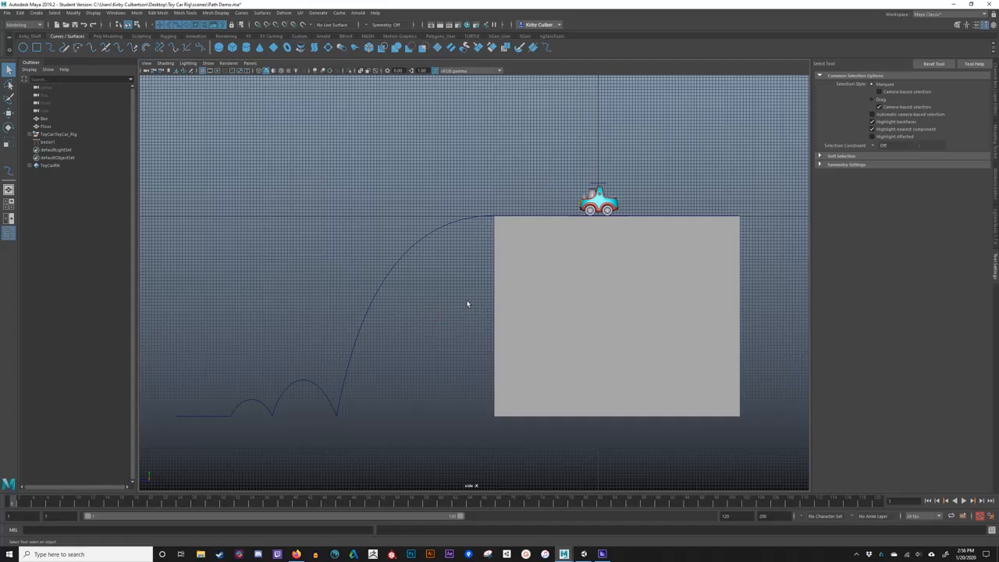
# - Show the curve's control vertices and delete the anchor at the box's upper edge
pyautogui.click(400, 258)
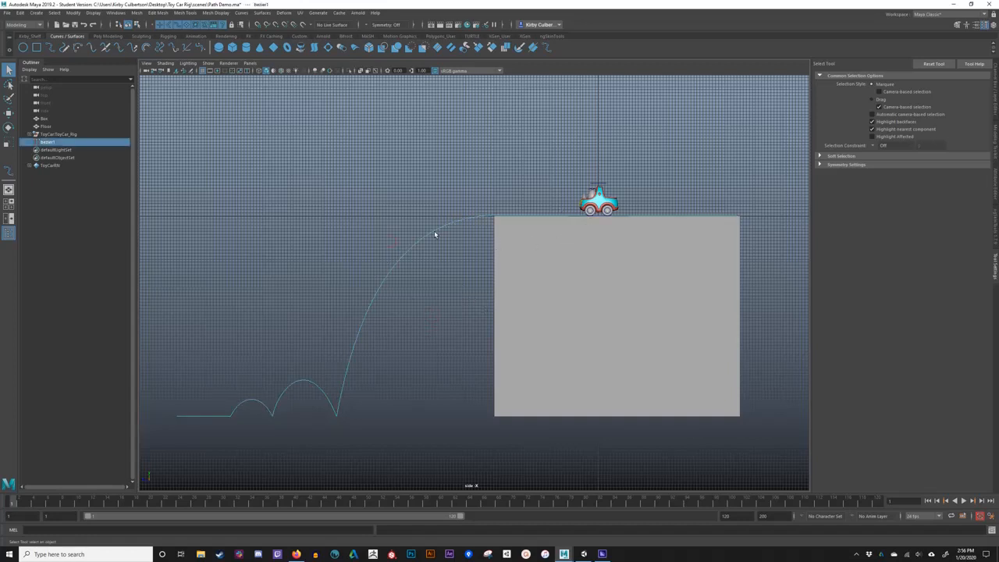
pyautogui.moveTo(434, 236); pyautogui.dragTo(418, 236, button='right')
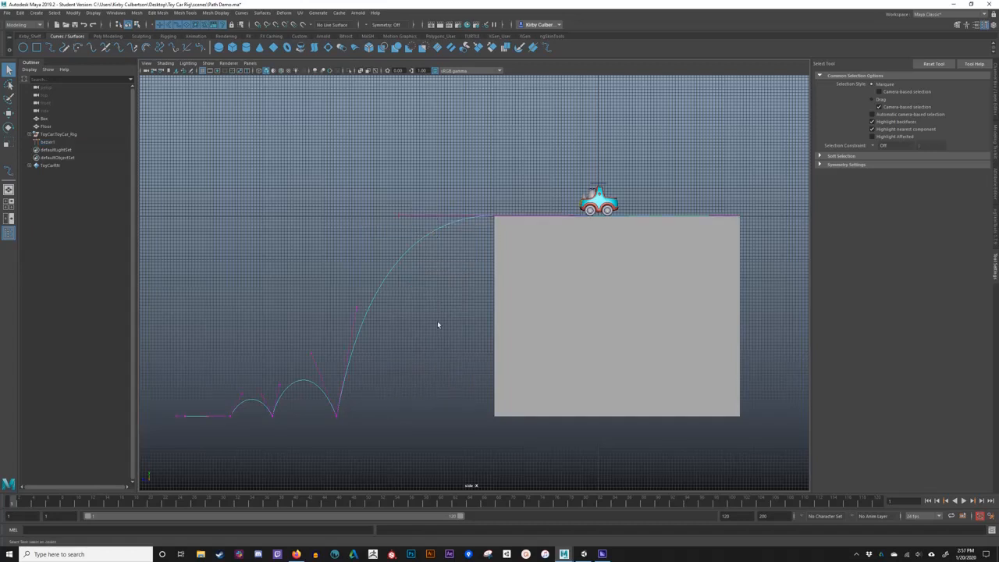
pyautogui.moveTo(412, 252); pyautogui.dragTo(371, 253, button='right')
pyautogui.click(496, 217)
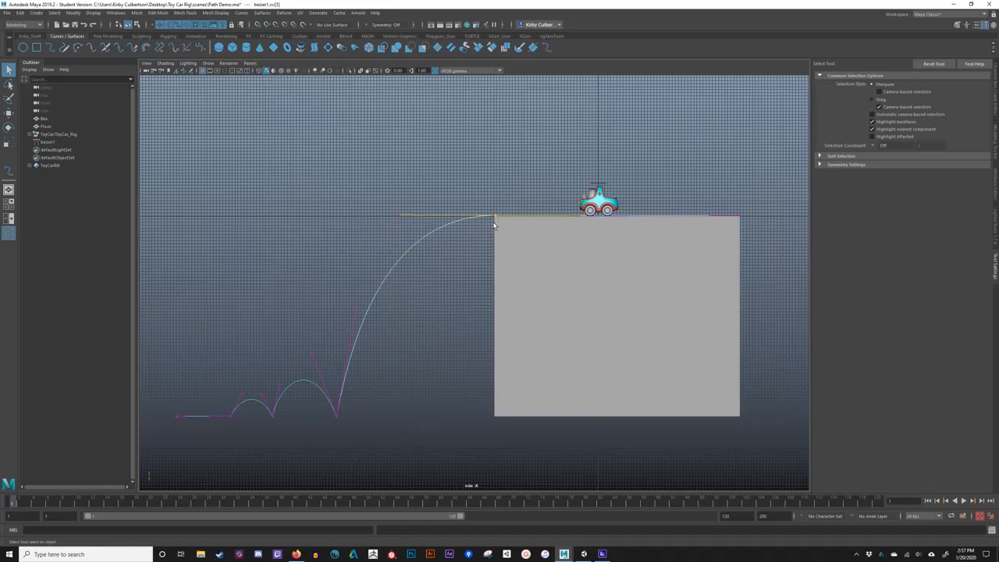
pyautogui.press('Delete')
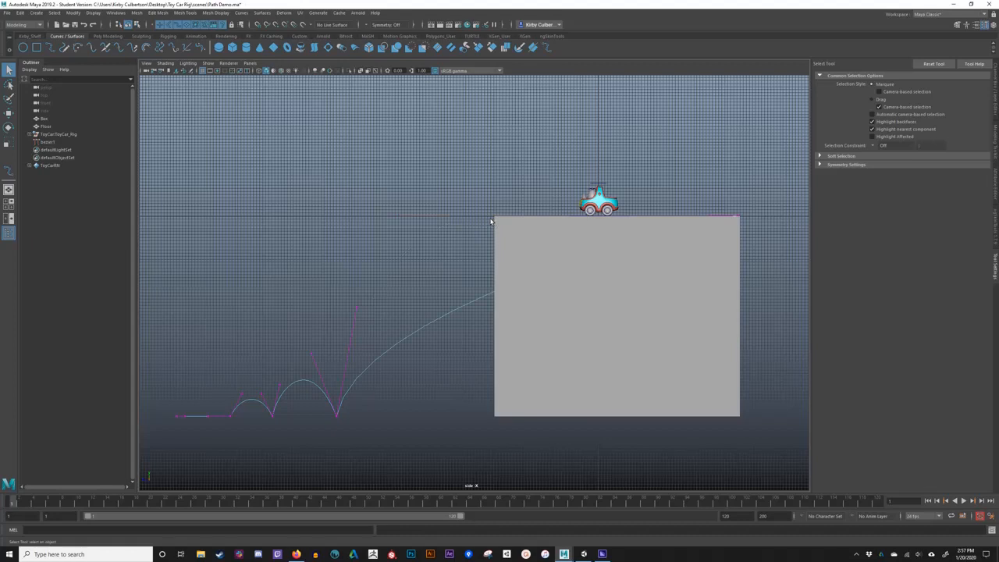
# - Undo the deletion of the anchor at the box's upper edge and return the curve to object mode
pyautogui.hotkey('ctrl', 'z')
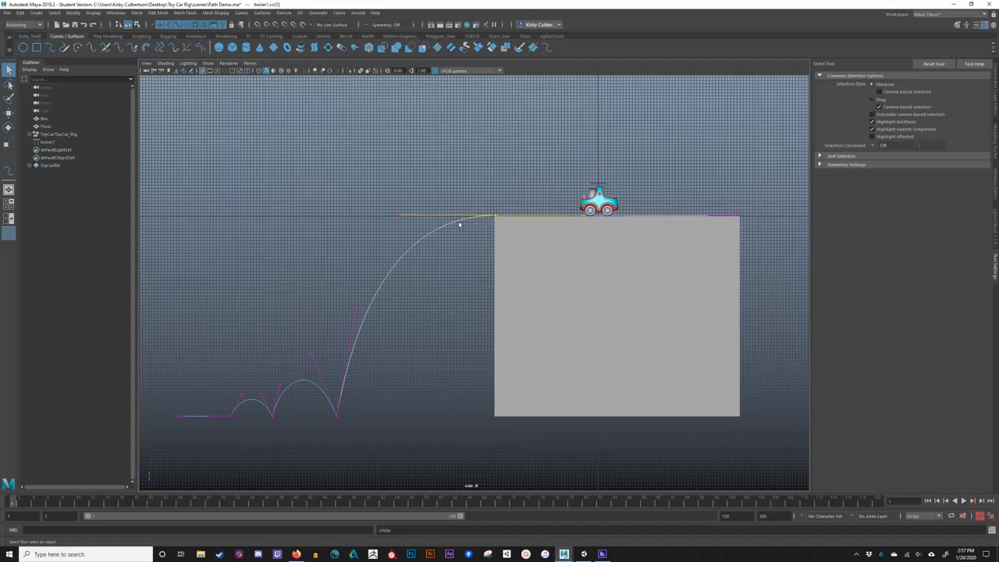
pyautogui.moveTo(451, 222); pyautogui.dragTo(481, 215, button='right')
pyautogui.click(480, 188)
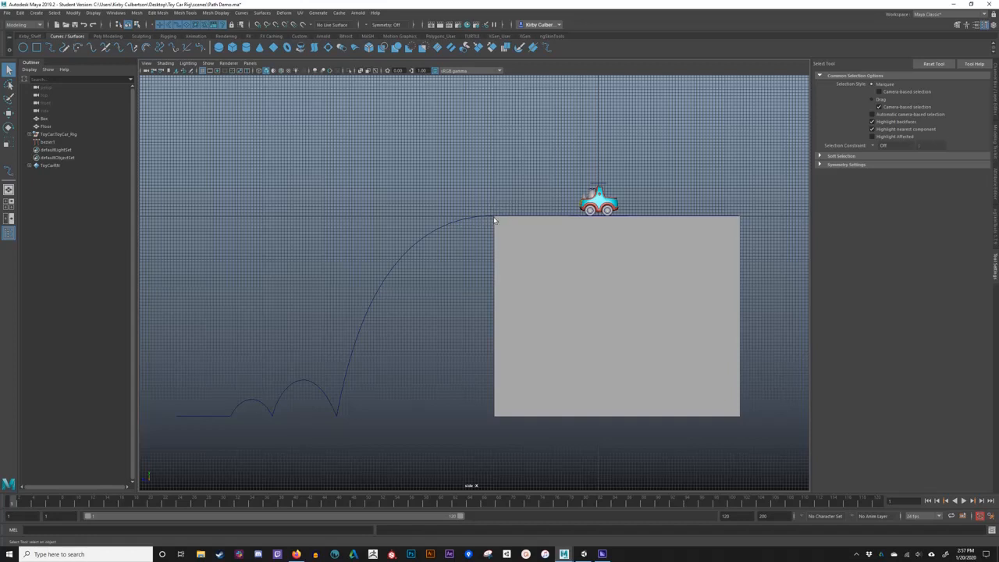
pyautogui.click(380, 289)
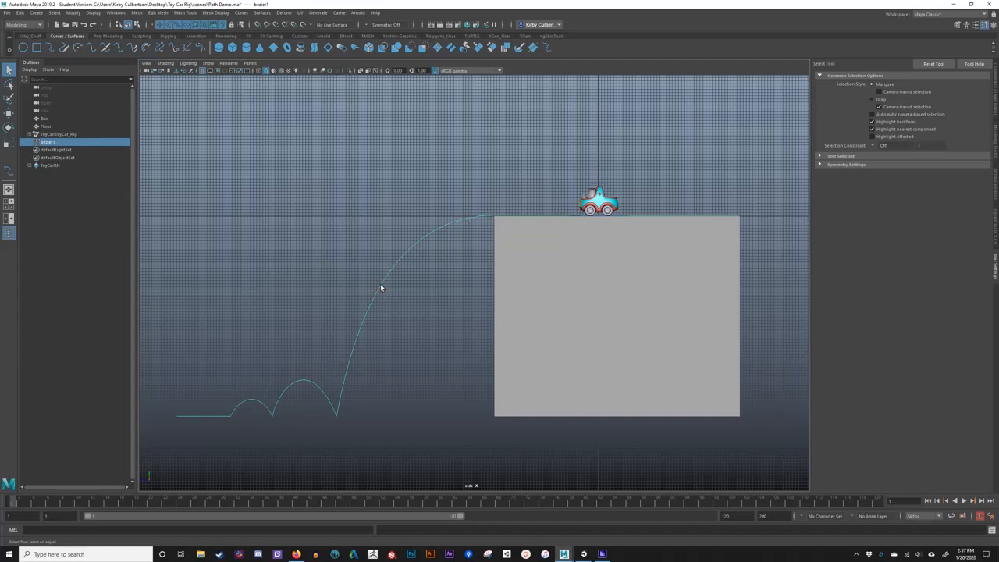
pyautogui.moveTo(380, 289); pyautogui.dragTo(383, 271, button='right')
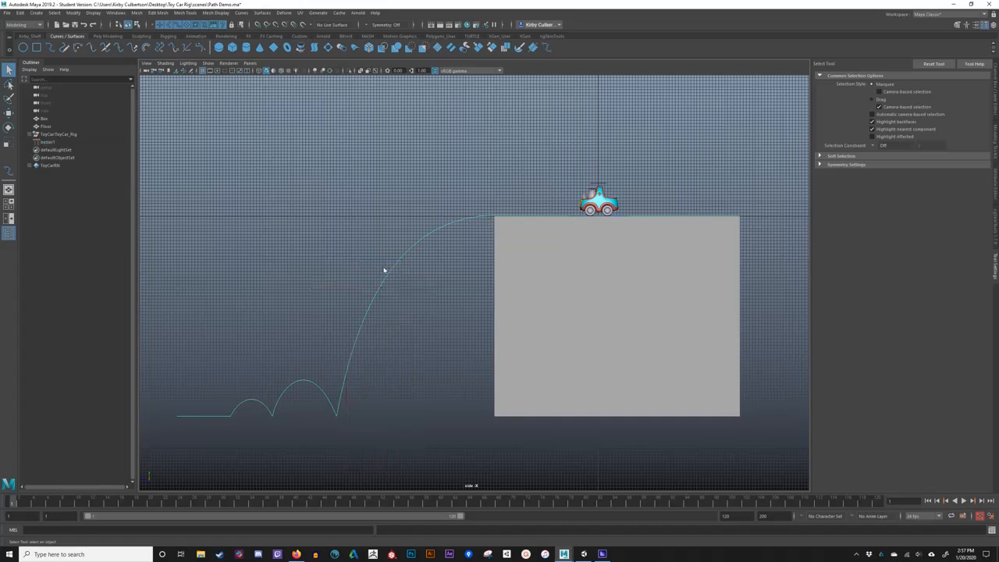
pyautogui.moveTo(413, 249); pyautogui.dragTo(384, 277)
pyautogui.click(242, 12)
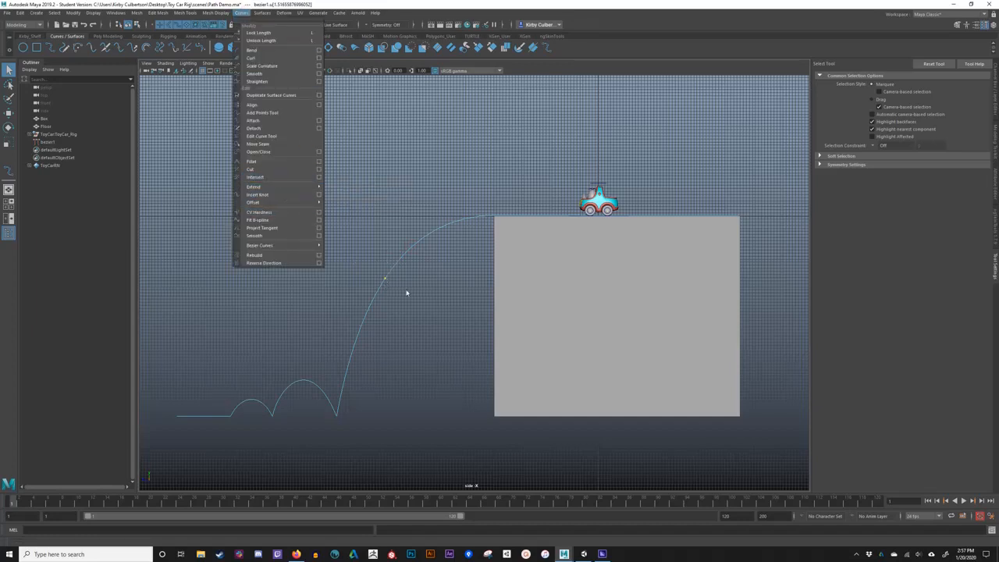
pyautogui.click(394, 263)
pyautogui.moveTo(393, 262); pyautogui.dragTo(406, 254, button='right')
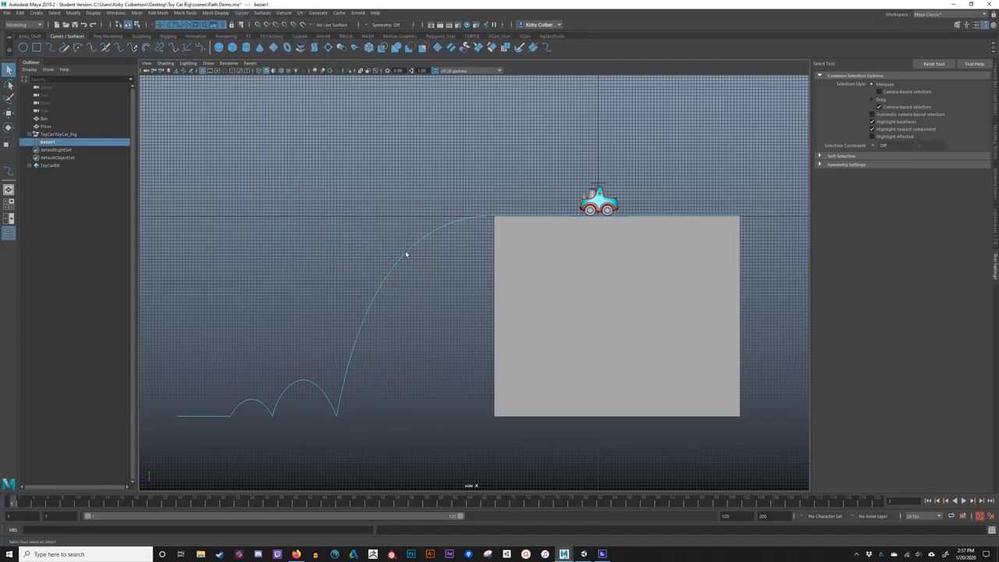
pyautogui.click(416, 266)
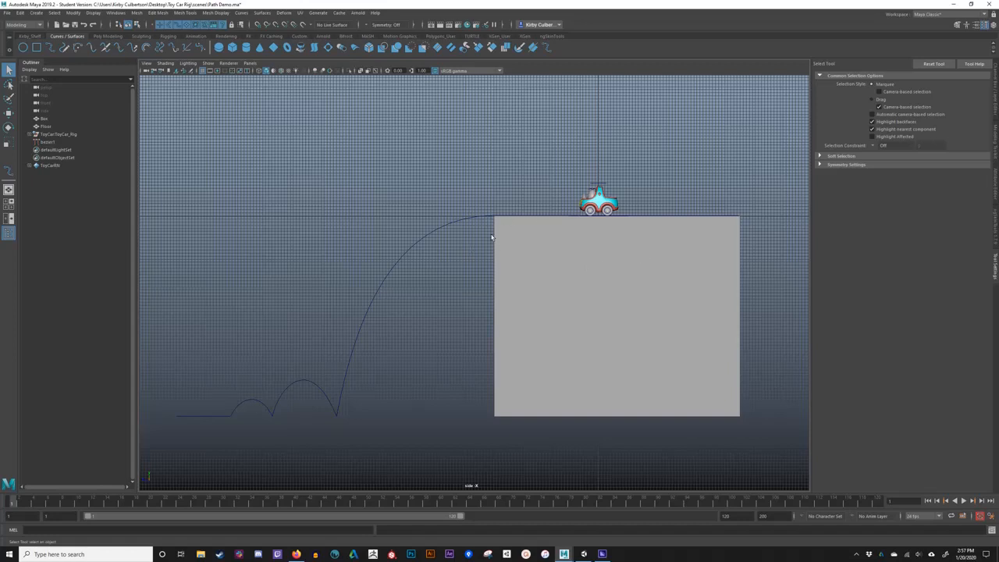
# - Switch to the perspective view of the car and path and create a locator at the origin
pyautogui.press('space')
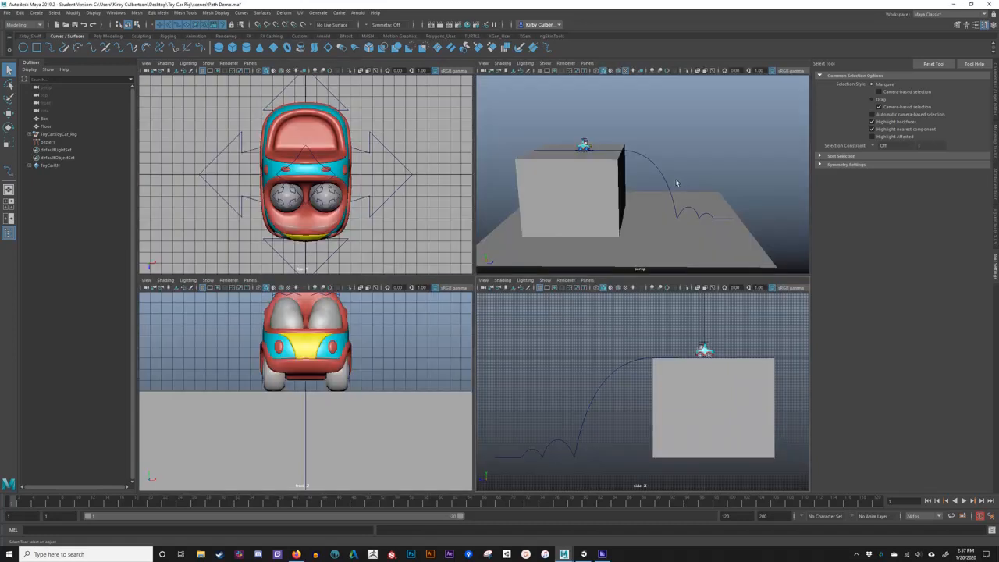
pyautogui.press('space')
pyautogui.keyDown('alt'); pyautogui.moveTo(633, 187); pyautogui.dragTo(463, 267); pyautogui.keyUp('alt')
pyautogui.keyDown('alt'); pyautogui.moveTo(463, 267); pyautogui.dragTo(510, 238, button='right'); pyautogui.keyUp('alt')
pyautogui.keyDown('alt'); pyautogui.moveTo(511, 239); pyautogui.dragTo(634, 313, button='middle'); pyautogui.keyUp('alt')
pyautogui.keyDown('alt'); pyautogui.moveTo(615, 306); pyautogui.dragTo(596, 325); pyautogui.keyUp('alt')
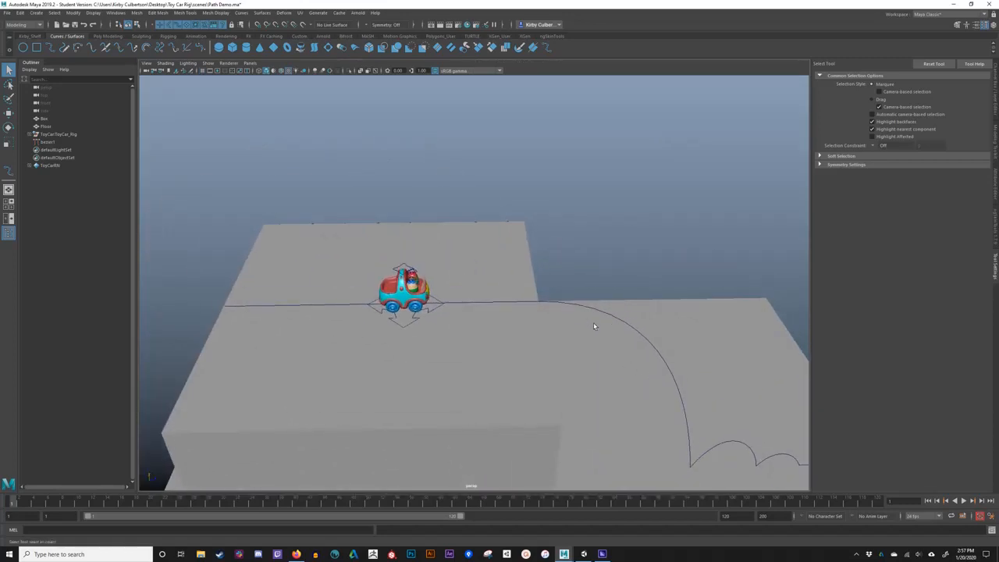
pyautogui.keyDown('alt'); pyautogui.moveTo(577, 309); pyautogui.dragTo(546, 289, button='middle'); pyautogui.keyUp('alt')
pyautogui.keyDown('alt'); pyautogui.moveTo(576, 307); pyautogui.dragTo(586, 290); pyautogui.keyUp('alt')
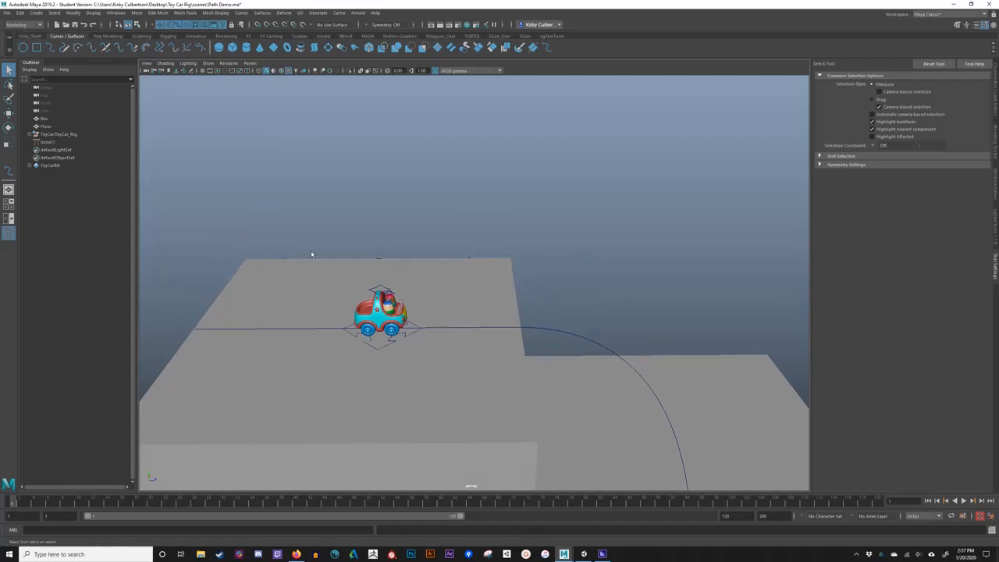
pyautogui.click(555, 334)
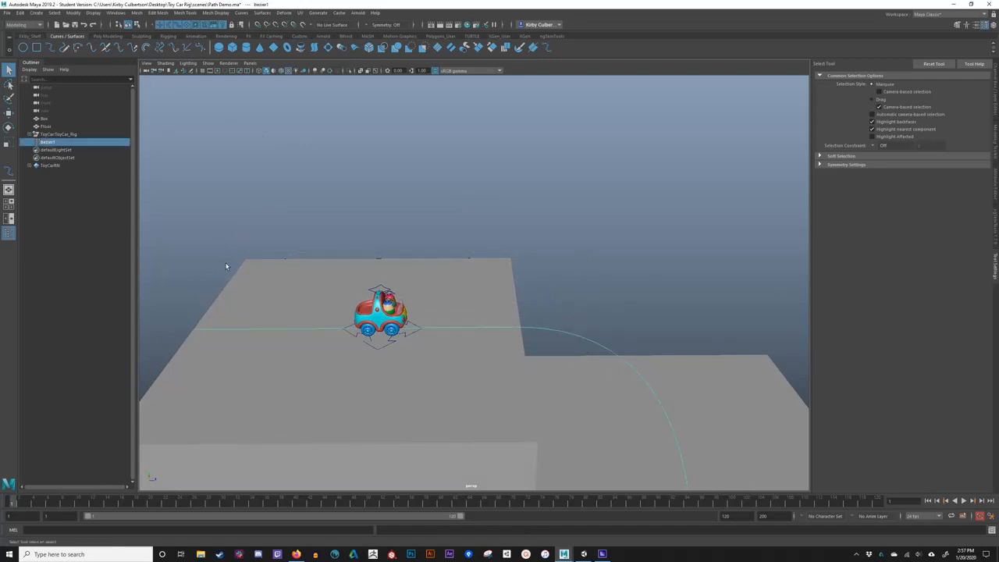
pyautogui.click(37, 13)
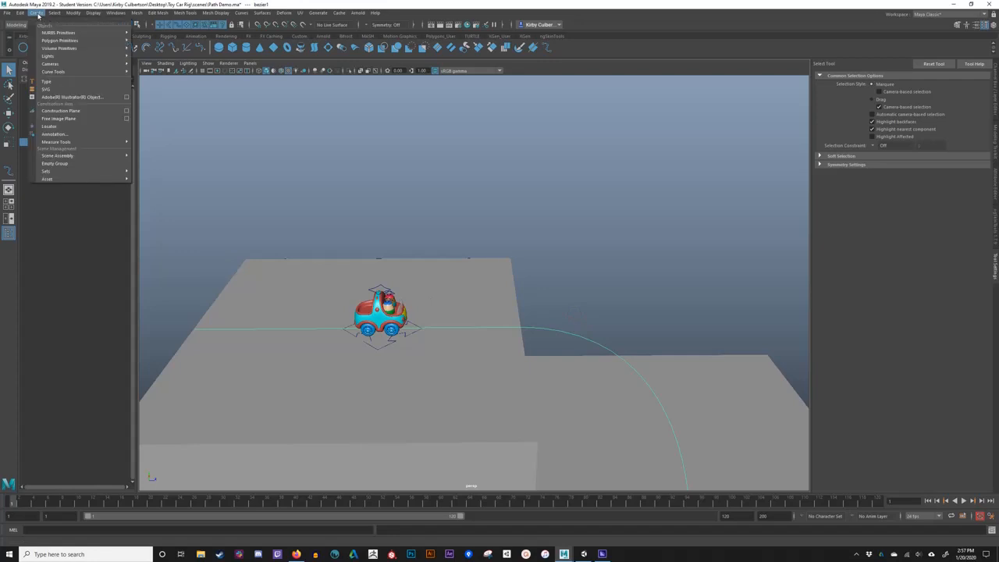
pyautogui.click(50, 126)
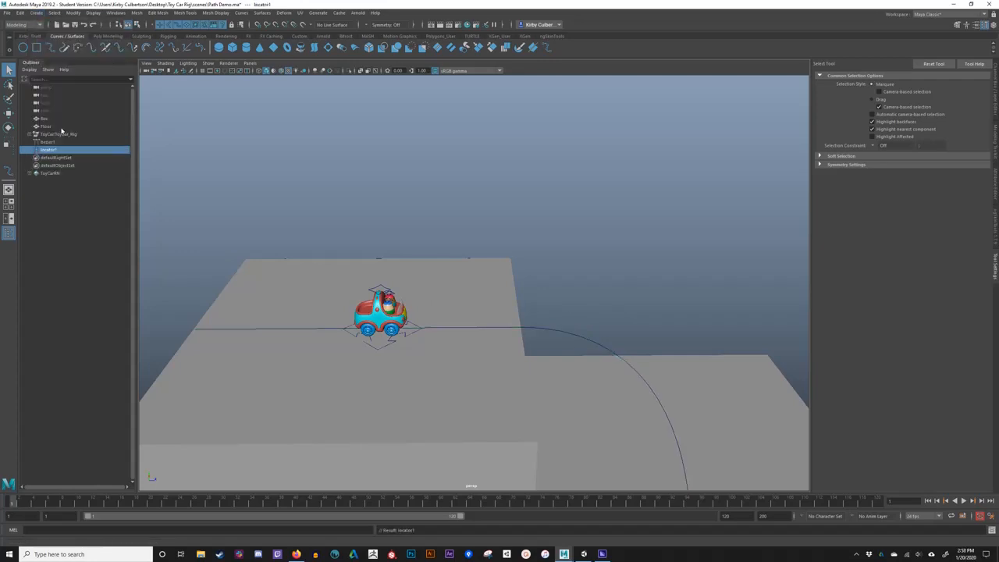
# - Move the car's main move control sideways across the box top, clear of the path curve
pyautogui.click(414, 326)
pyautogui.press('w')
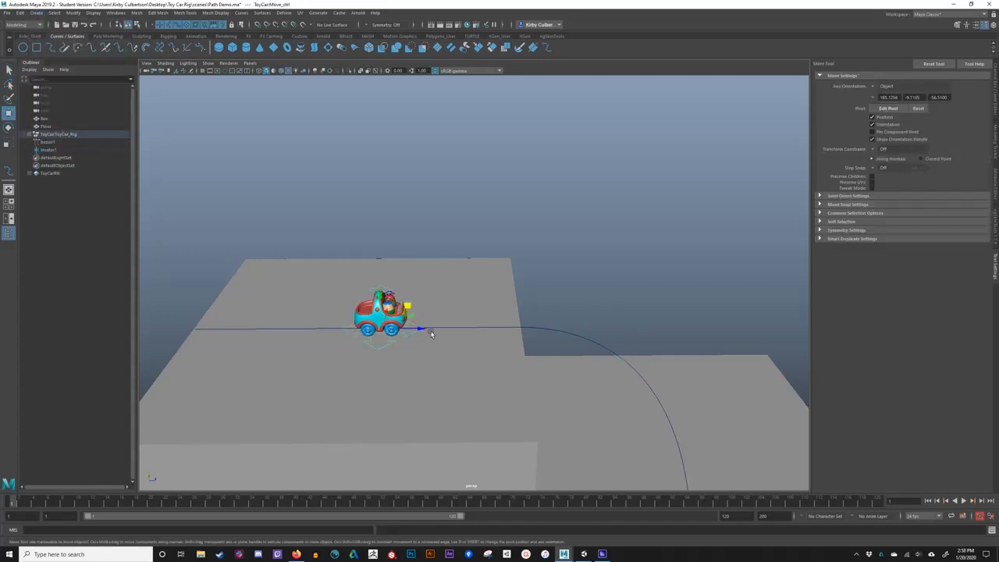
pyautogui.moveTo(388, 302); pyautogui.dragTo(399, 262)
# - Select the new locator and frame it to examine its position on the path curve
pyautogui.click(382, 331)
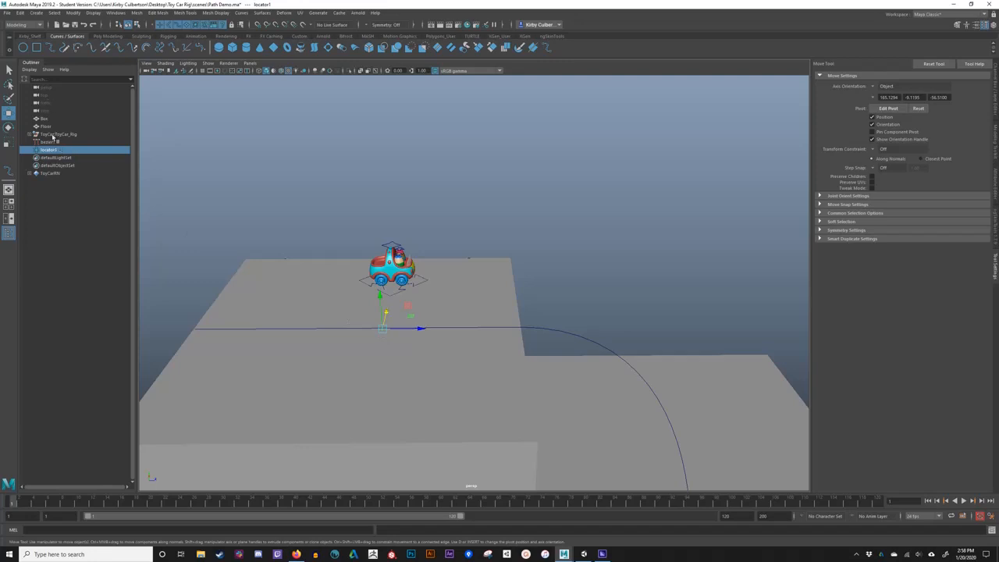
pyautogui.press('f')
pyautogui.scroll(-8, 344, 272)
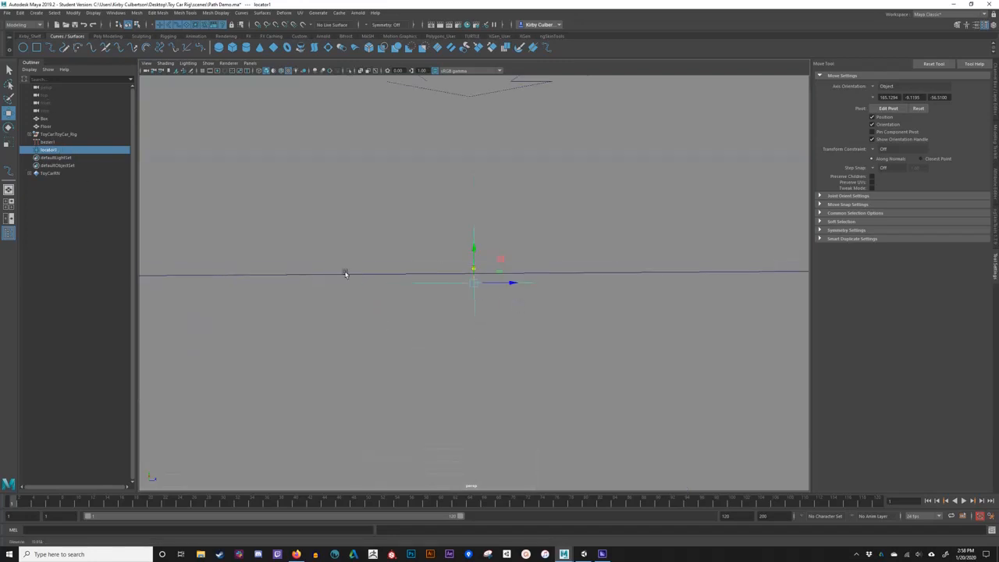
pyautogui.keyDown('alt'); pyautogui.moveTo(383, 268); pyautogui.dragTo(315, 192); pyautogui.keyUp('alt')
pyautogui.click(153, 145)
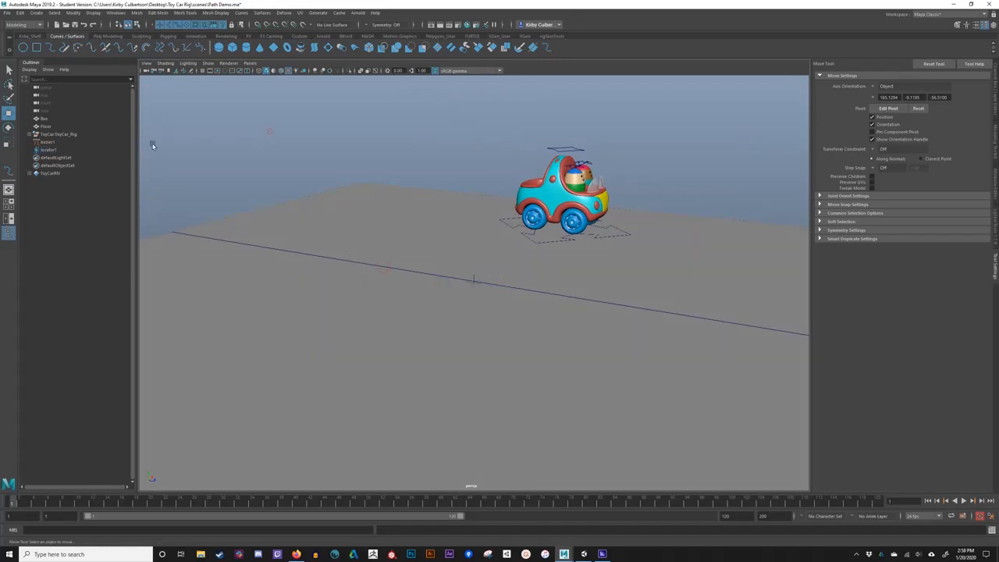
pyautogui.click(53, 152)
pyautogui.click(425, 111)
pyautogui.click(474, 278)
pyautogui.moveTo(442, 297)
pyautogui.keyDown('alt'); pyautogui.mouseDown()
pyautogui.moveTo(504, 313)
pyautogui.moveTo(508, 304)
pyautogui.moveTo(436, 279)
pyautogui.mouseUp(); pyautogui.keyUp('alt')
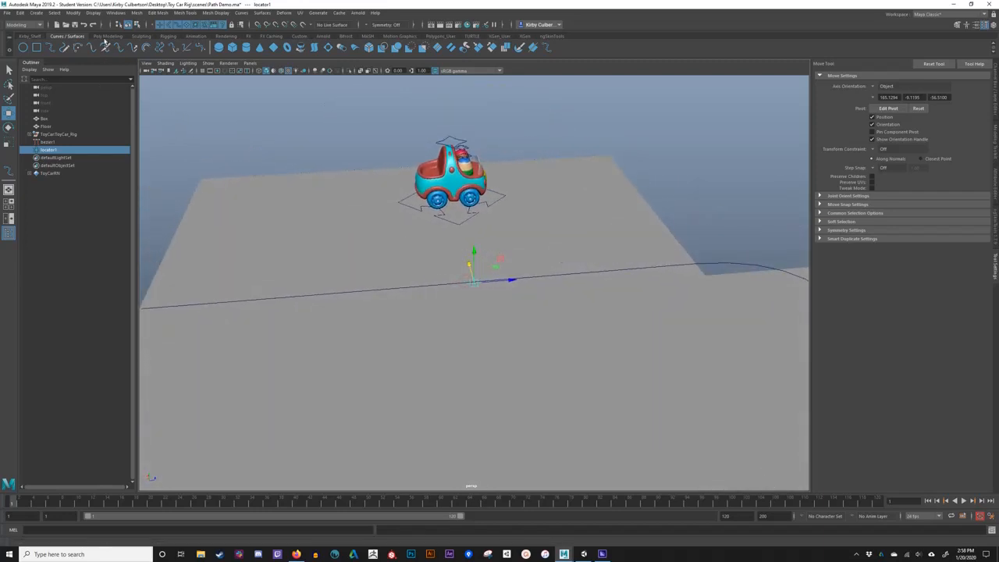
# - Create a polygon sphere and move it along the path curve to just behind the locator
pyautogui.click(108, 36)
pyautogui.click(24, 48)
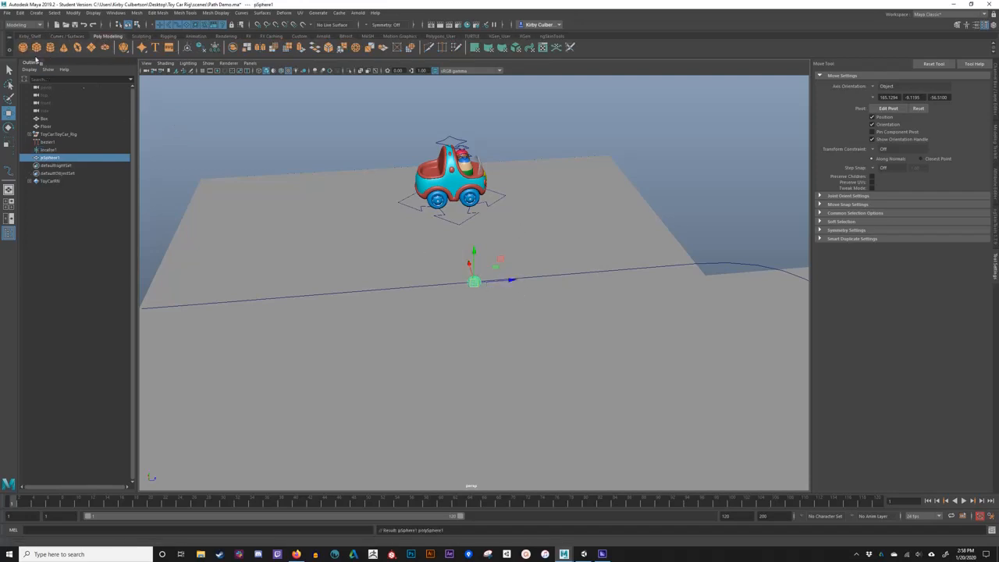
pyautogui.click(730, 178)
pyautogui.click(475, 283)
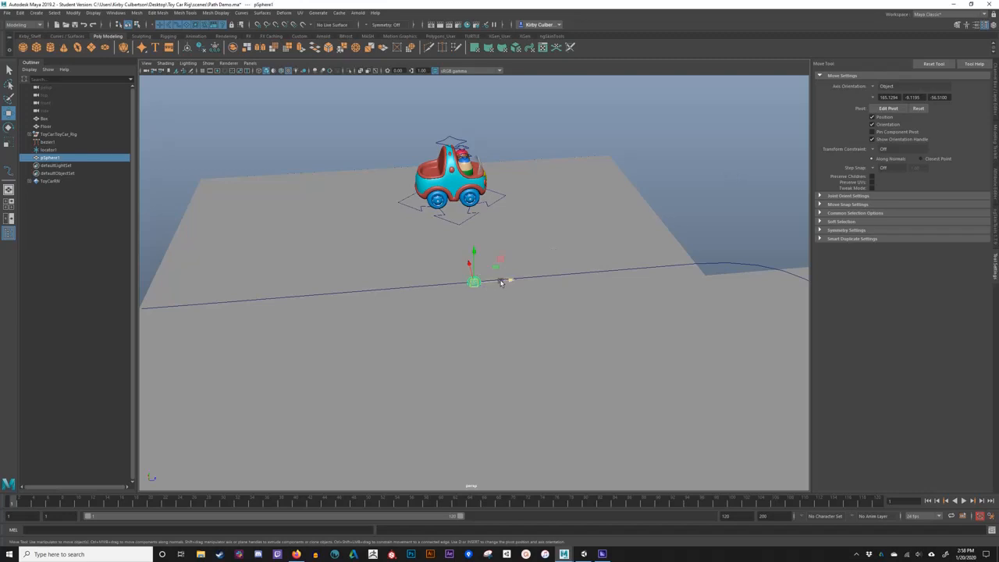
pyautogui.moveTo(508, 283); pyautogui.dragTo(717, 268)
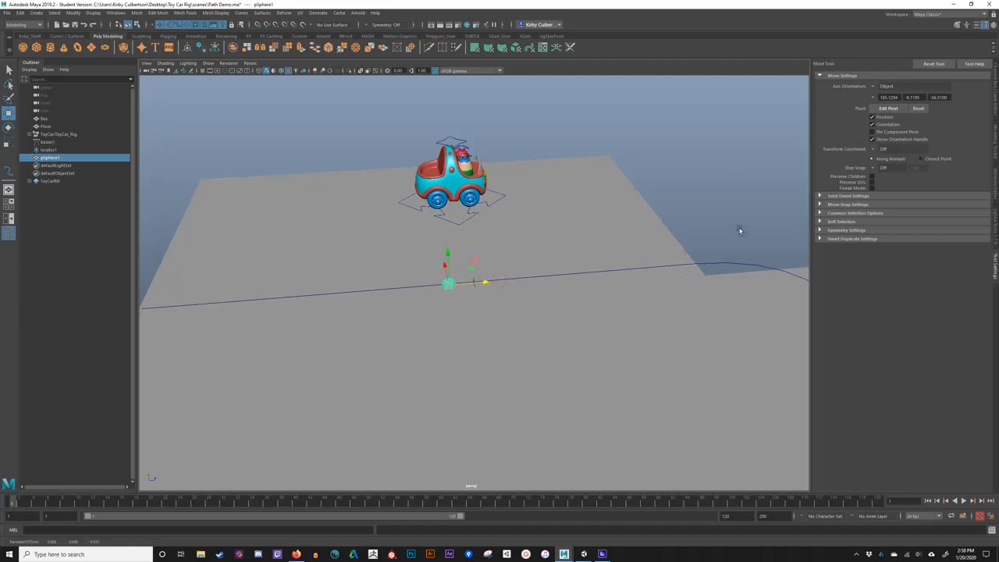
pyautogui.keyDown('alt'); pyautogui.moveTo(739, 227); pyautogui.dragTo(626, 219, button='right'); pyautogui.keyUp('alt')
pyautogui.keyDown('alt'); pyautogui.moveTo(626, 220); pyautogui.dragTo(566, 239, button='middle'); pyautogui.keyUp('alt')
pyautogui.keyDown('alt'); pyautogui.moveTo(566, 239); pyautogui.dragTo(589, 225); pyautogui.keyUp('alt')
pyautogui.click(589, 226)
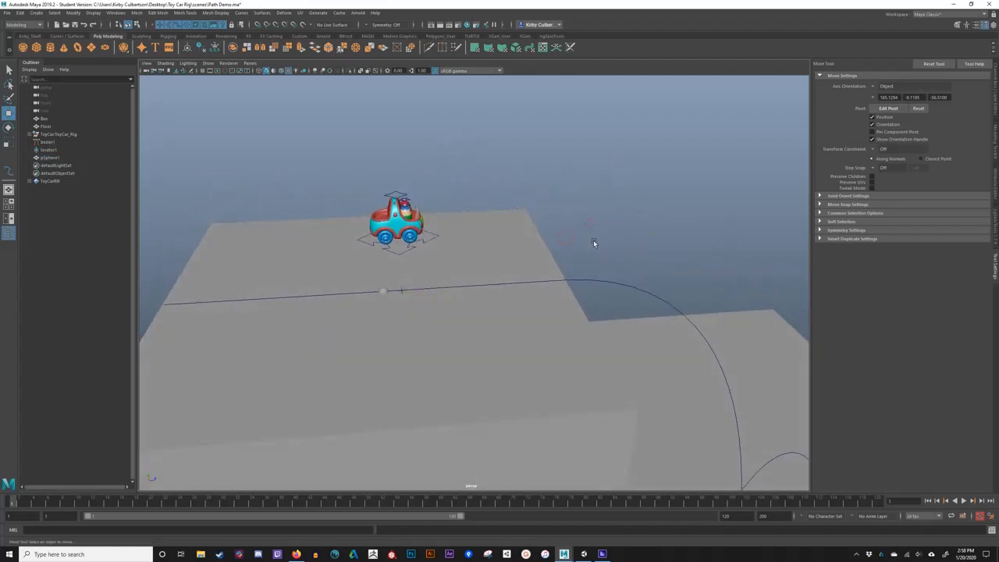
pyautogui.click(597, 279)
pyautogui.press('q')
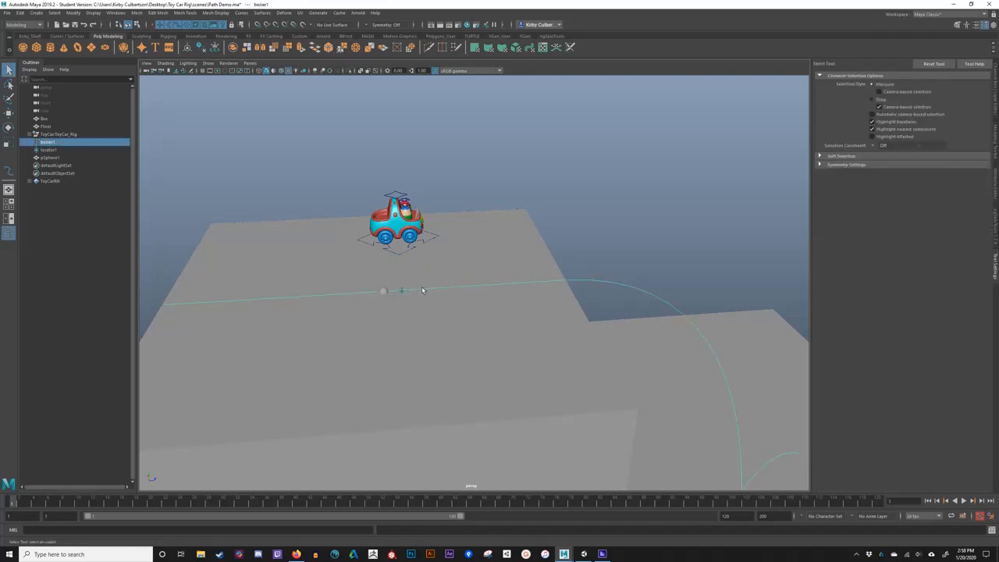
pyautogui.click(403, 291)
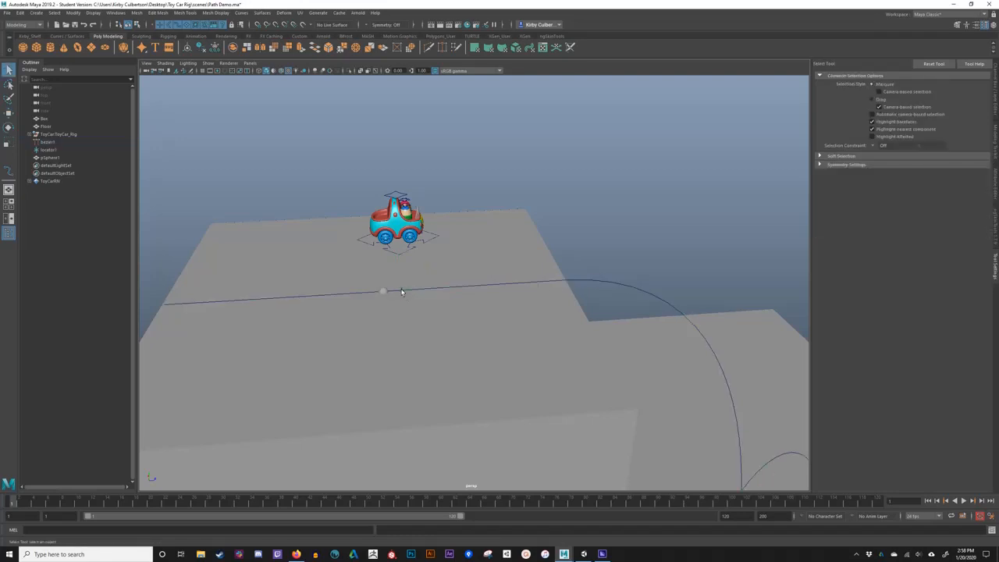
pyautogui.hotkey('ctrl', 'z')
pyautogui.keyDown('alt'); pyautogui.moveTo(407, 309); pyautogui.dragTo(465, 328, button='right'); pyautogui.keyUp('alt')
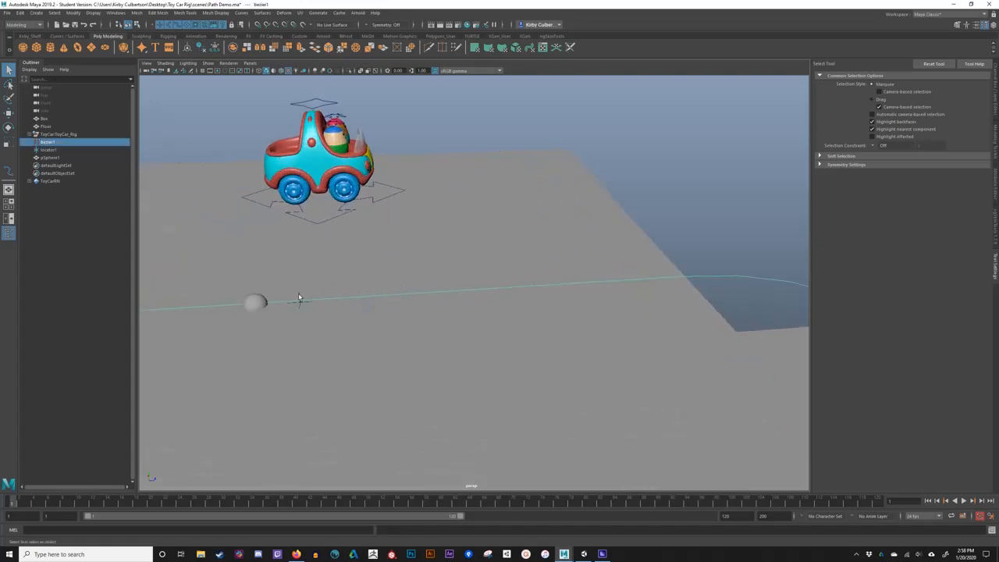
pyautogui.keyDown('shift'); pyautogui.click(299, 297); pyautogui.keyUp('shift')
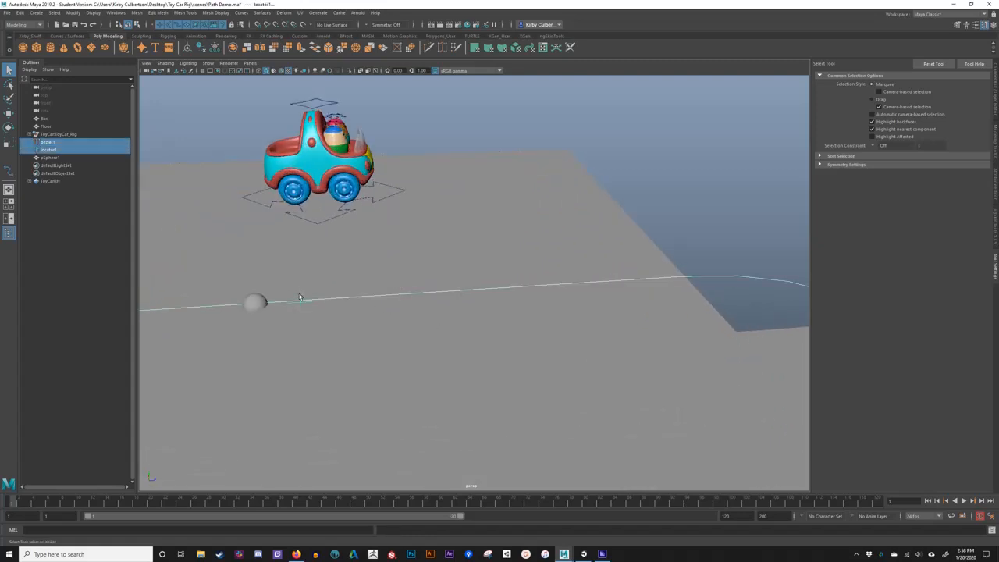
pyautogui.keyDown('alt'); pyautogui.moveTo(598, 334); pyautogui.dragTo(417, 290, button='right'); pyautogui.keyUp('alt')
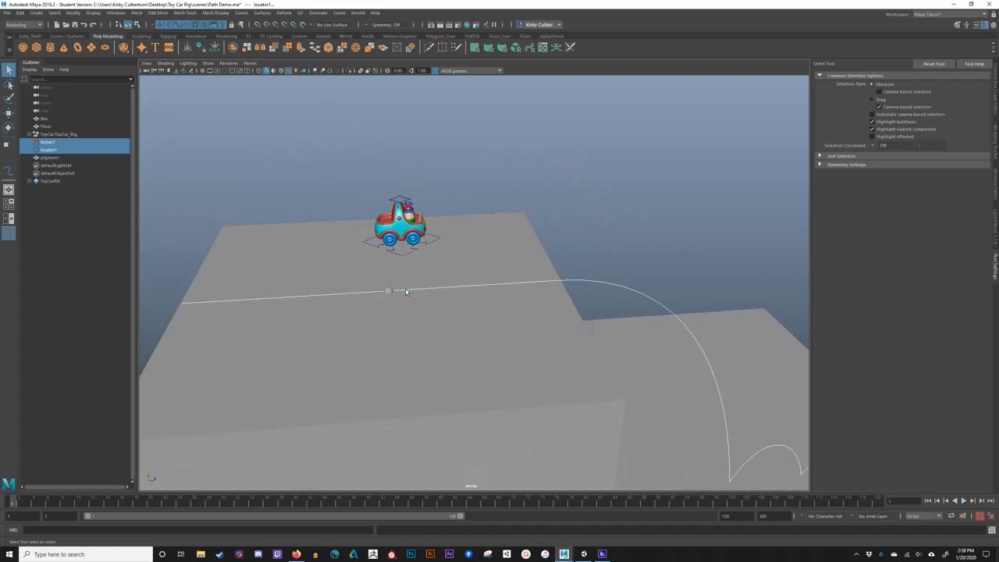
pyautogui.hotkey('ctrl', 'z')
pyautogui.hotkey('ctrl', 'z')
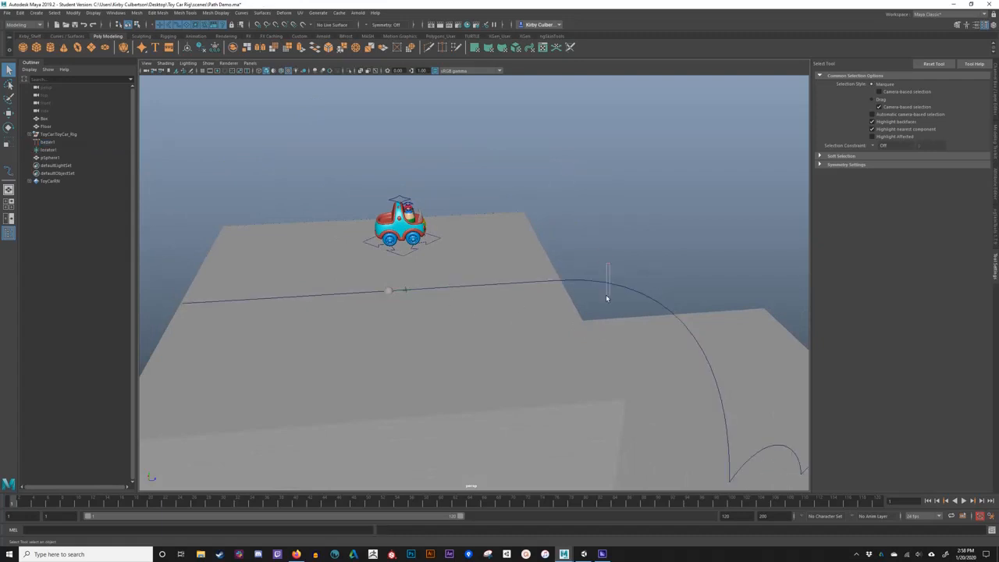
pyautogui.moveTo(605, 295); pyautogui.dragTo(606, 295)
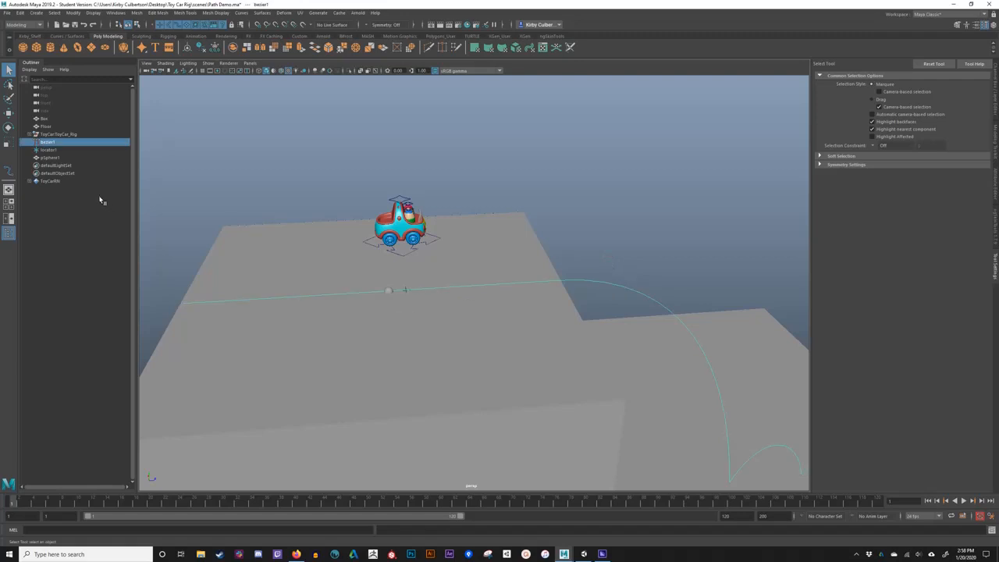
pyautogui.keyDown('ctrl'); pyautogui.click(52, 150); pyautogui.keyUp('ctrl')
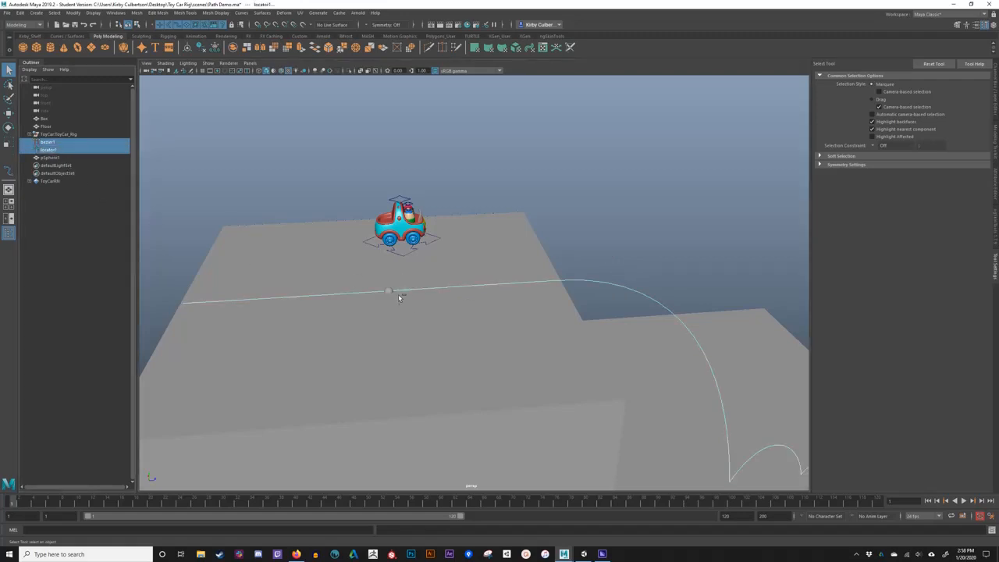
pyautogui.click(615, 260)
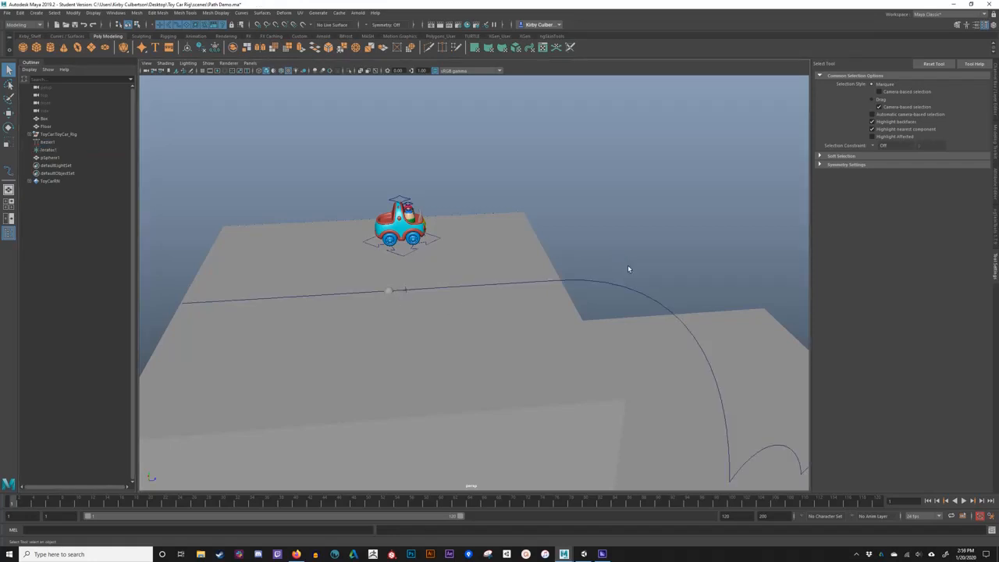
# - Select the path curve, add the locator to the selection and switch to the Rigging menu set
pyautogui.click(617, 297)
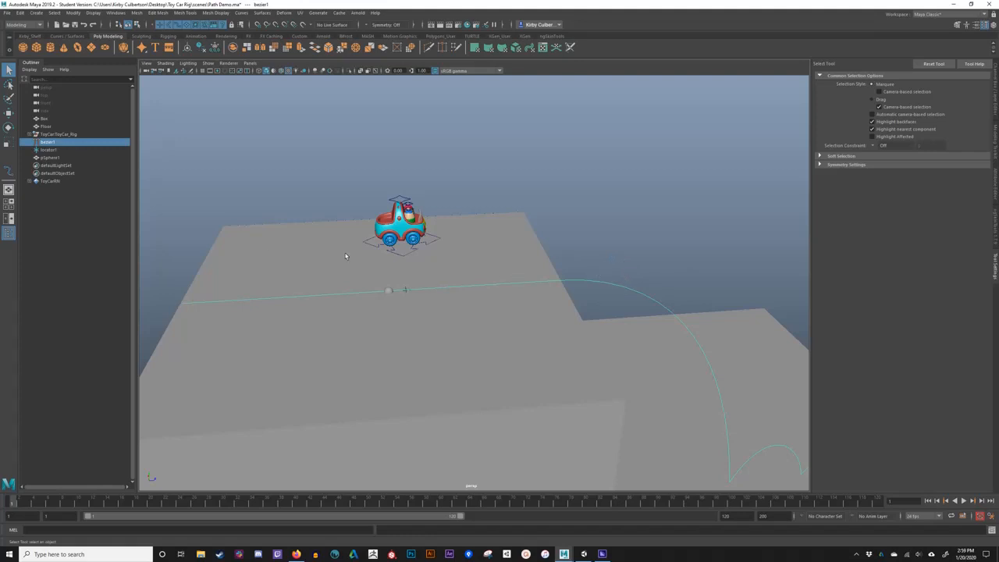
pyautogui.keyDown('ctrl'); pyautogui.click(50, 150); pyautogui.keyUp('ctrl')
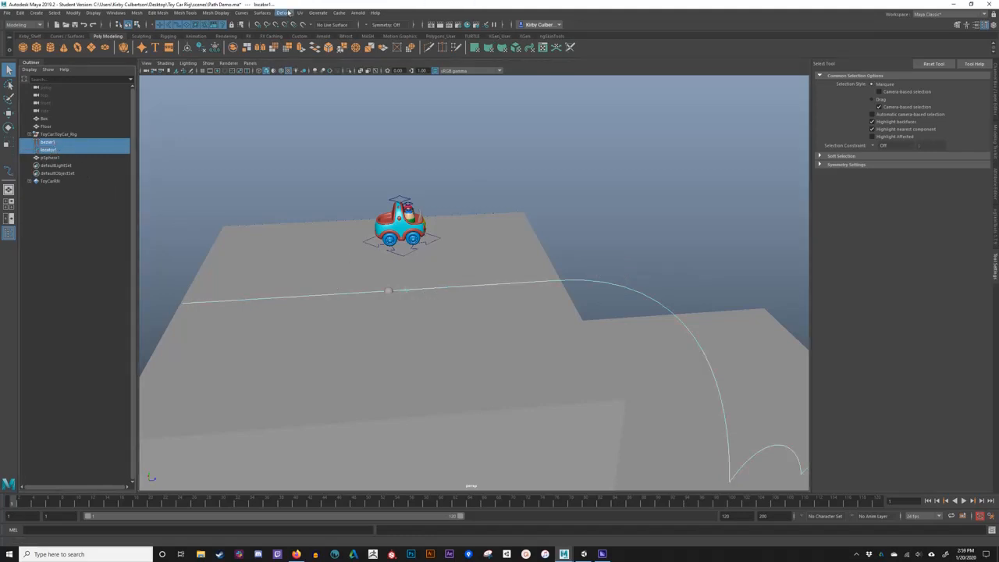
pyautogui.click(39, 25)
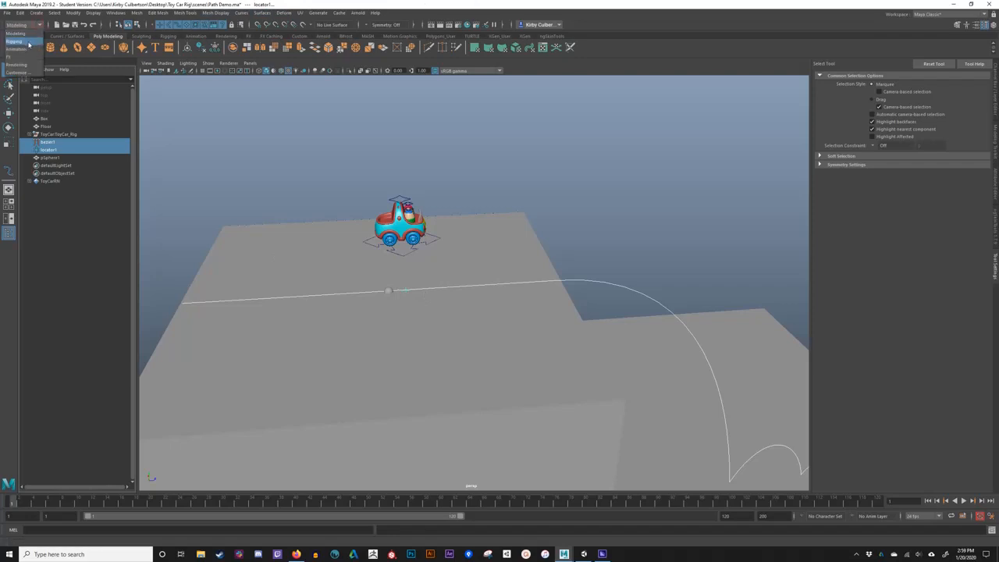
pyautogui.click(29, 42)
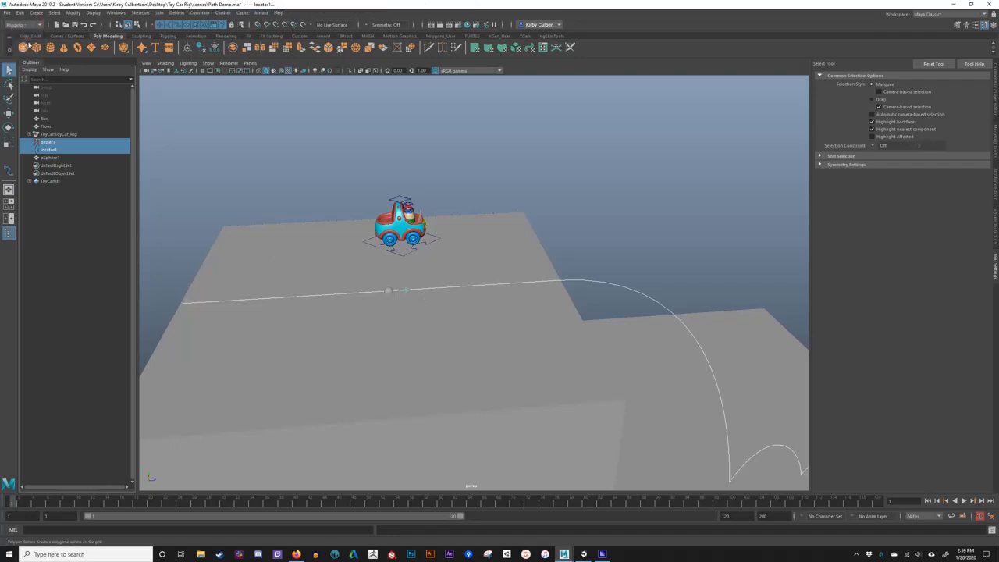
# - Open the Attach to Motion Path options for the selected path curve and locator, with the options window within the viewport
pyautogui.click(201, 14)
pyautogui.moveTo(266, 83)
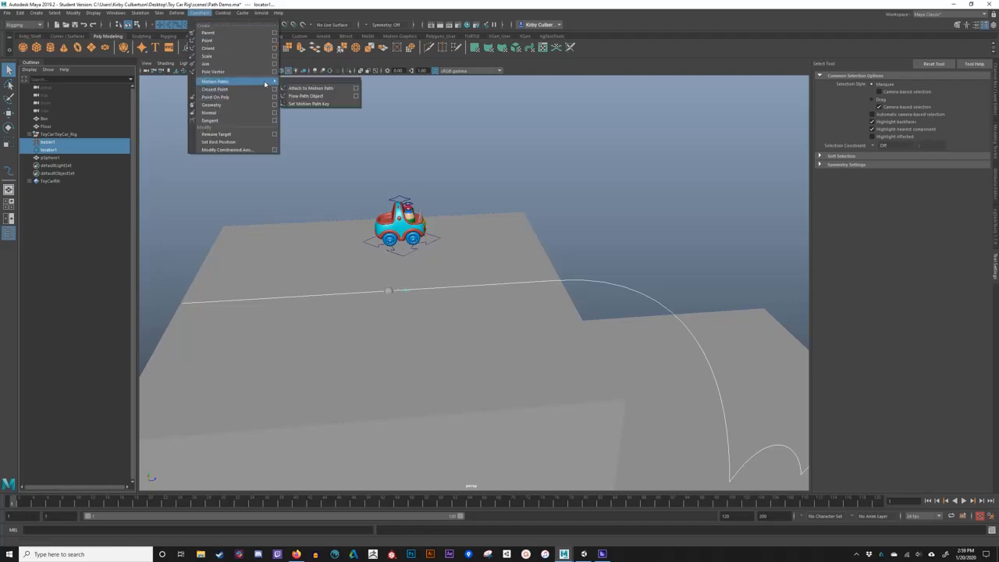
pyautogui.click(356, 92)
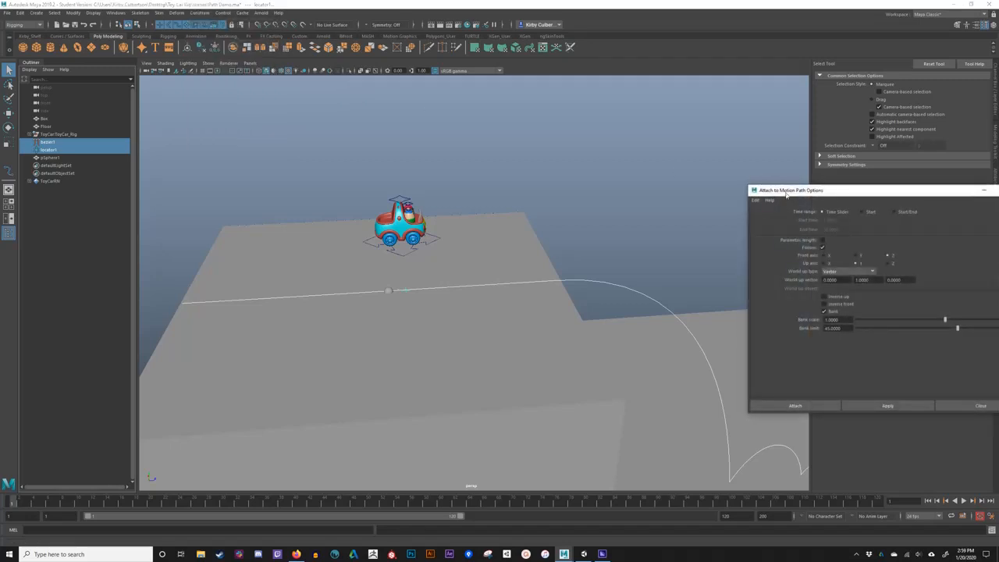
pyautogui.moveTo(786, 195); pyautogui.dragTo(475, 109)
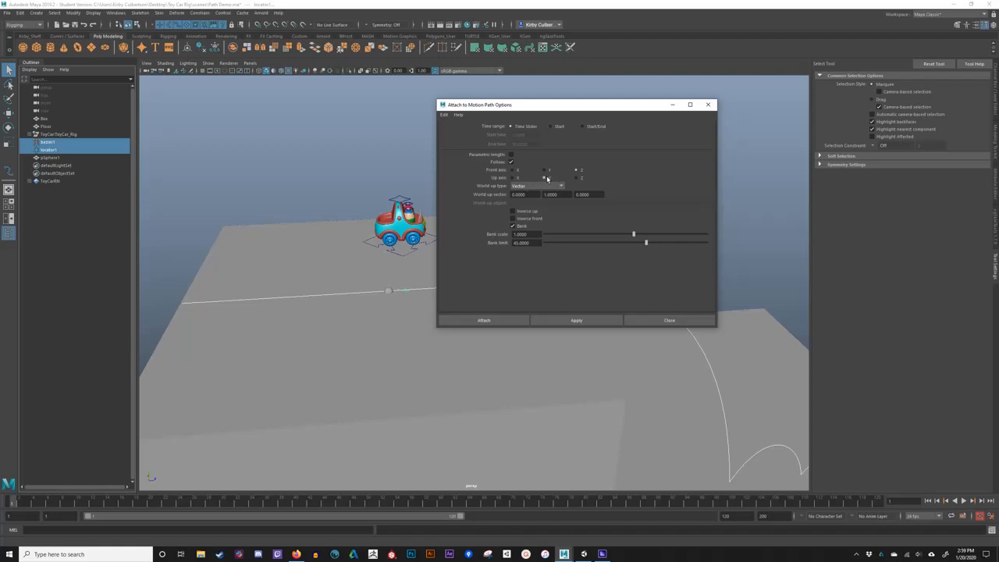
# - Select the car's move control and test-move it in Translate Z and Translate Y to identify its front and up axes, undoing the moves
pyautogui.click(425, 248)
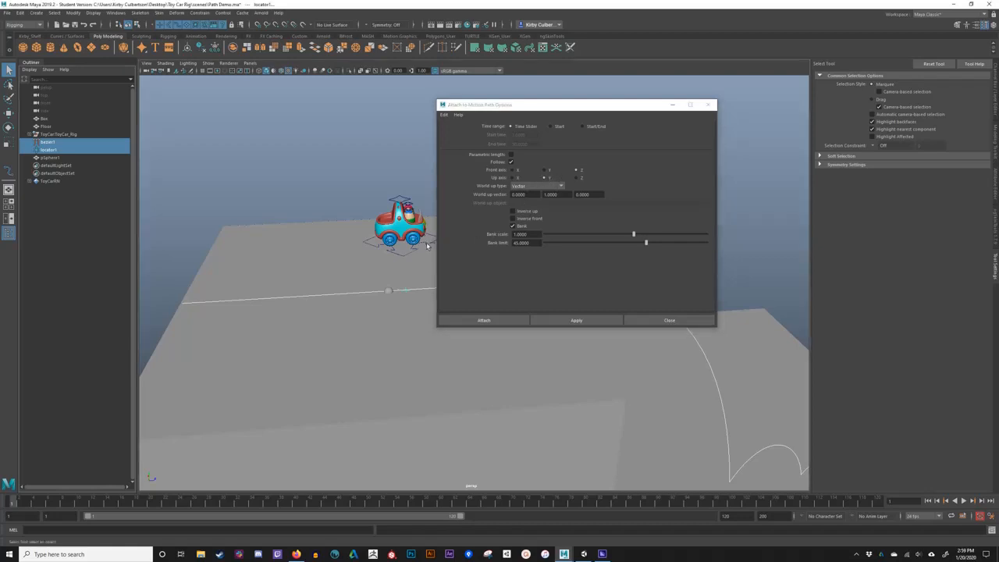
pyautogui.press('w')
pyautogui.keyDown('alt'); pyautogui.moveTo(411, 258); pyautogui.dragTo(312, 273, button='middle'); pyautogui.keyUp('alt')
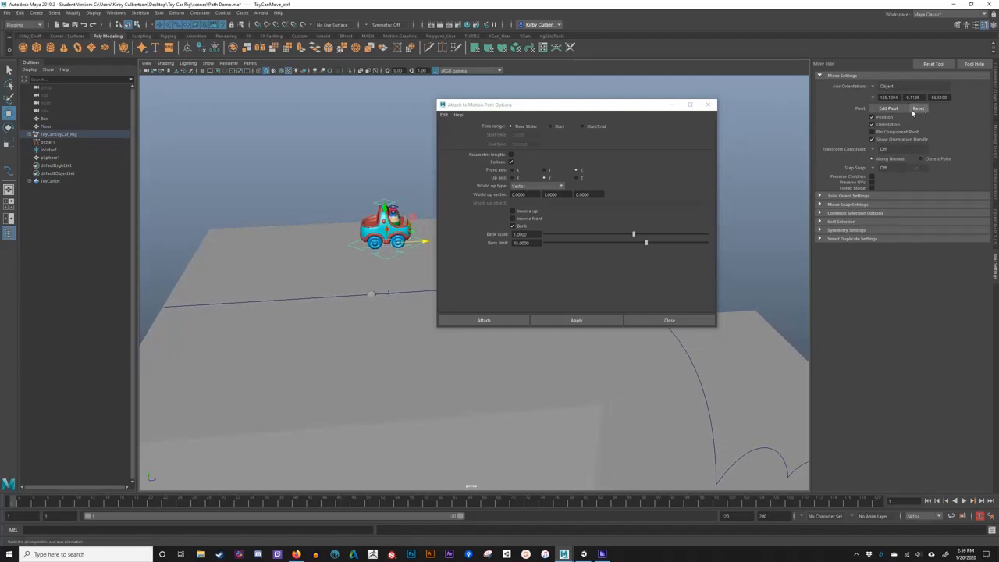
pyautogui.click(995, 94)
pyautogui.moveTo(671, 104); pyautogui.dragTo(762, 94)
pyautogui.click(948, 97)
pyautogui.moveTo(455, 135)
pyautogui.mouseDown(button='middle')
pyautogui.moveTo(470, 134)
pyautogui.moveTo(447, 132)
pyautogui.moveTo(470, 134)
pyautogui.mouseUp(button='middle')
pyautogui.hotkey('ctrl', 'z')
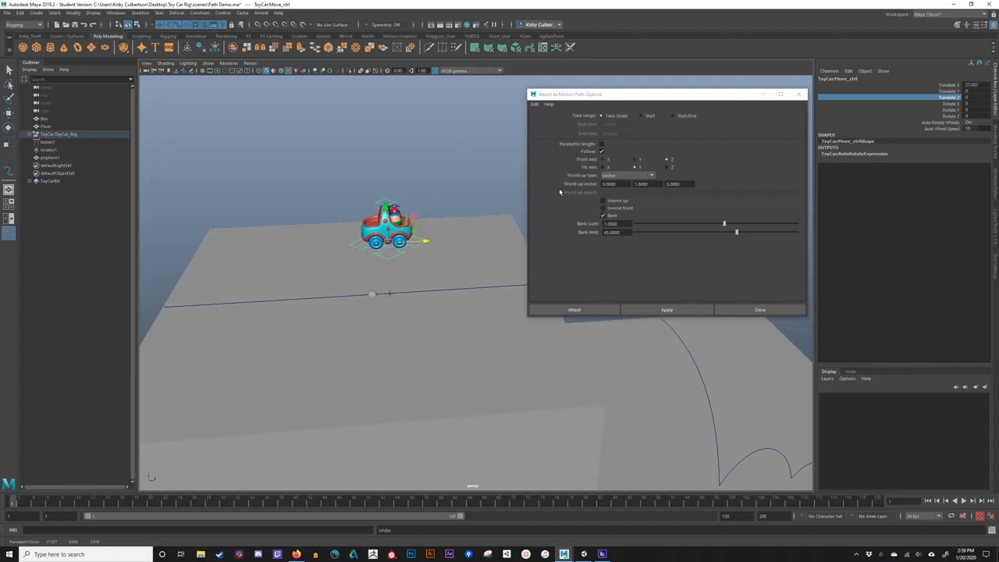
pyautogui.click(951, 92)
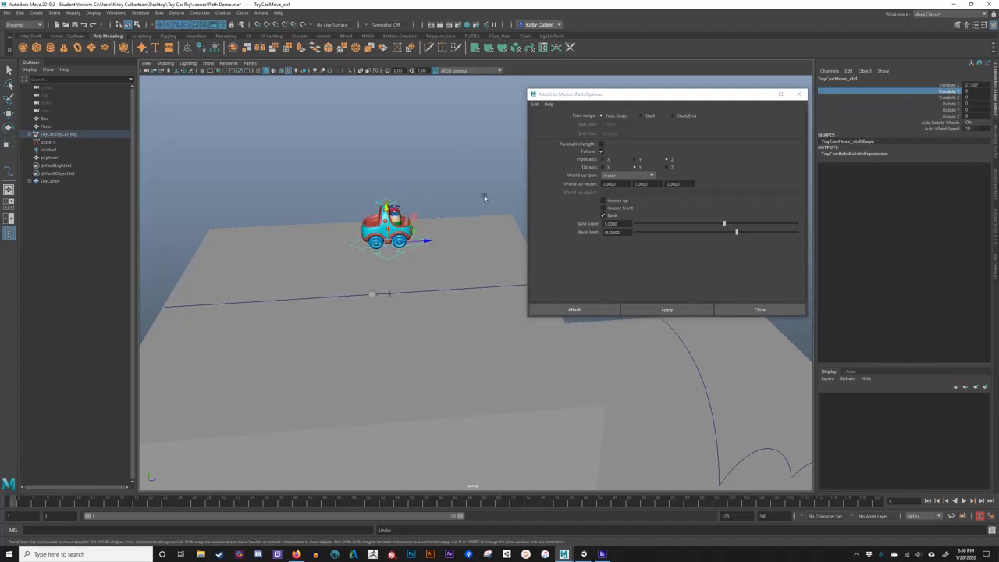
pyautogui.moveTo(484, 197); pyautogui.dragTo(471, 160, button='middle')
pyautogui.hotkey('ctrl', 'z')
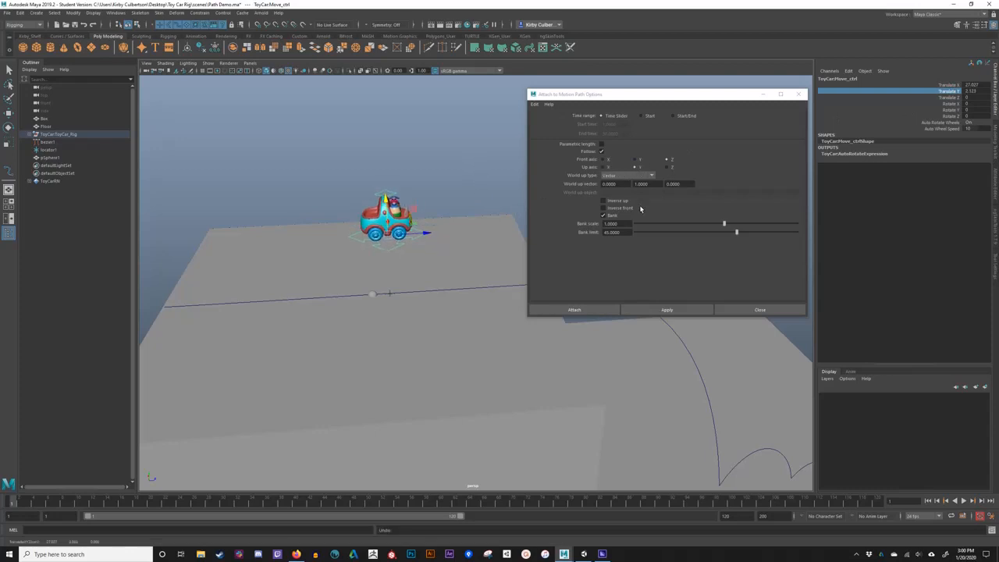
# - Reselect the path curve followed by the locator and attach the locator to the motion path with front axis Z and up axis Y
pyautogui.click(411, 157)
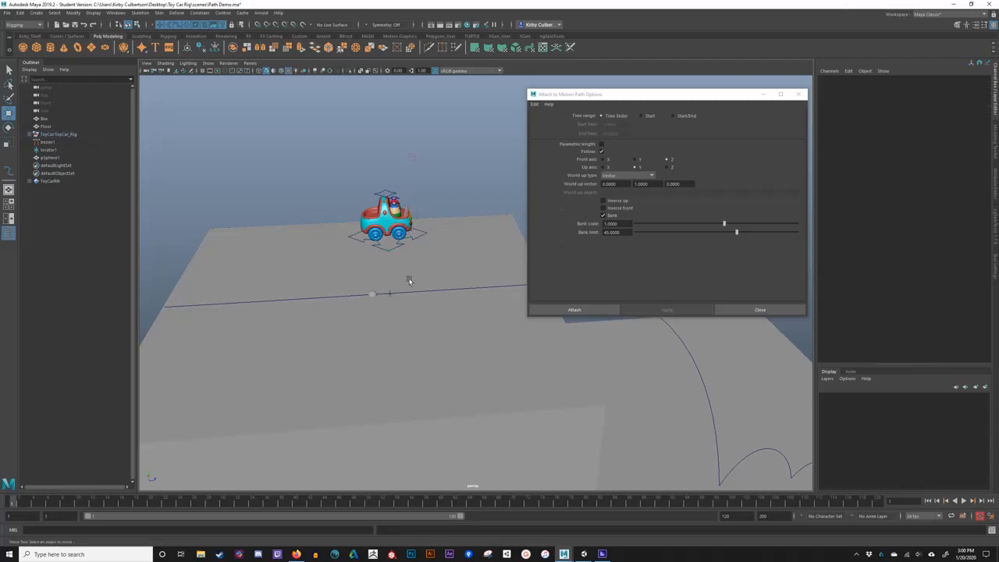
pyautogui.click(673, 331)
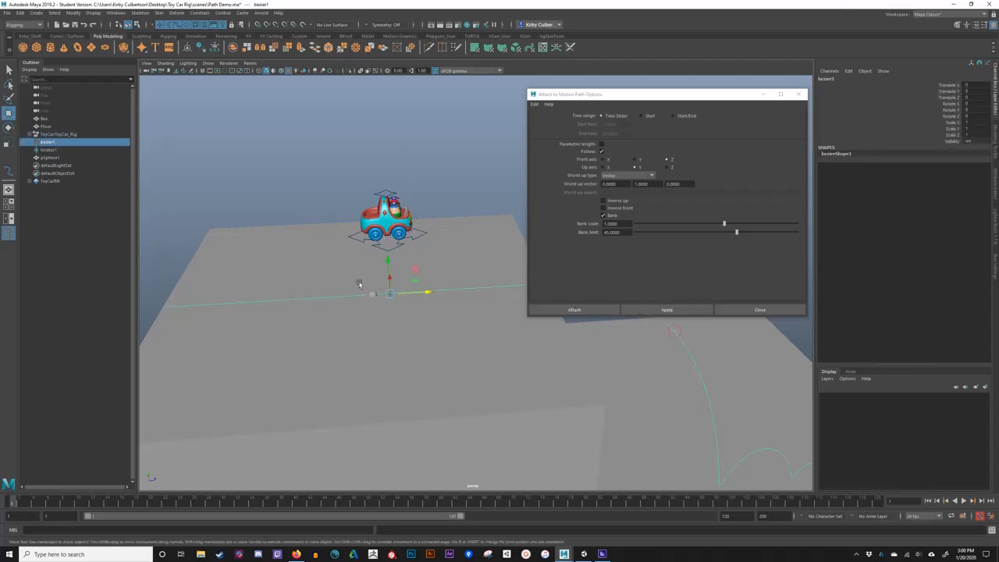
pyautogui.keyDown('ctrl'); pyautogui.click(53, 149); pyautogui.keyUp('ctrl')
pyautogui.click(603, 310)
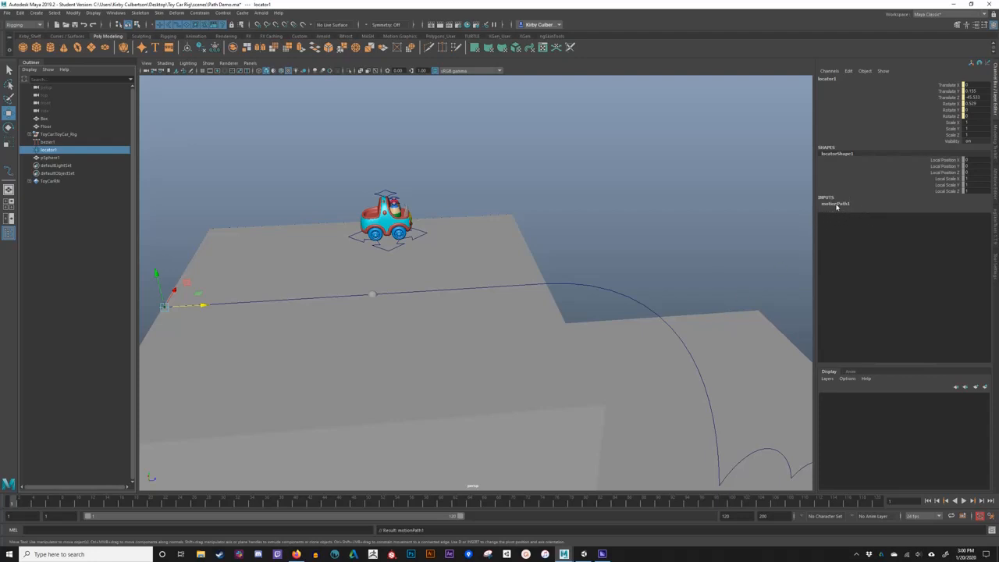
# - Expand the locator's motionPath1 input and examine the start and end keys of its U Value curve in the Graph Editor
pyautogui.click(835, 204)
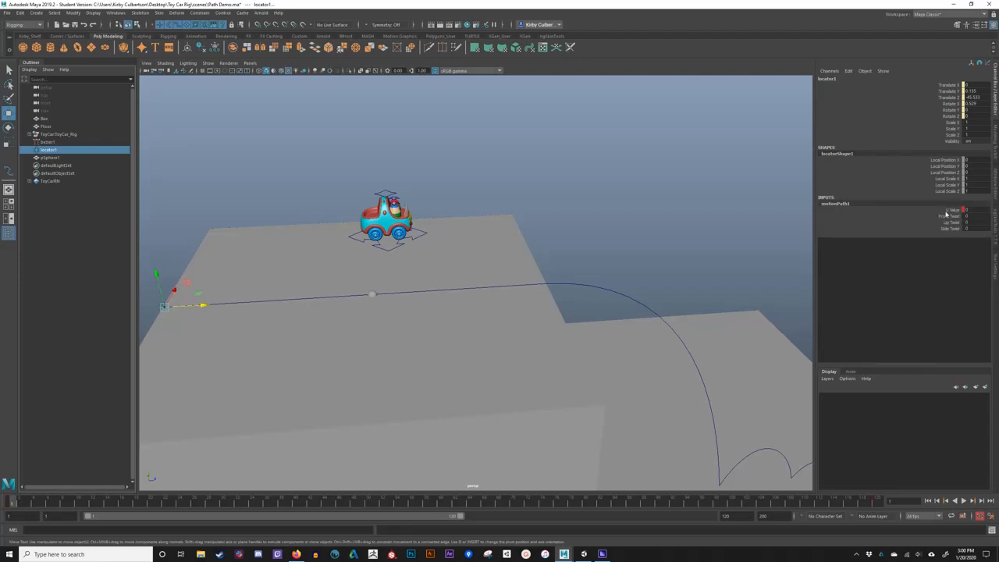
pyautogui.keyDown('alt'); pyautogui.moveTo(781, 252); pyautogui.dragTo(588, 224); pyautogui.keyUp('alt')
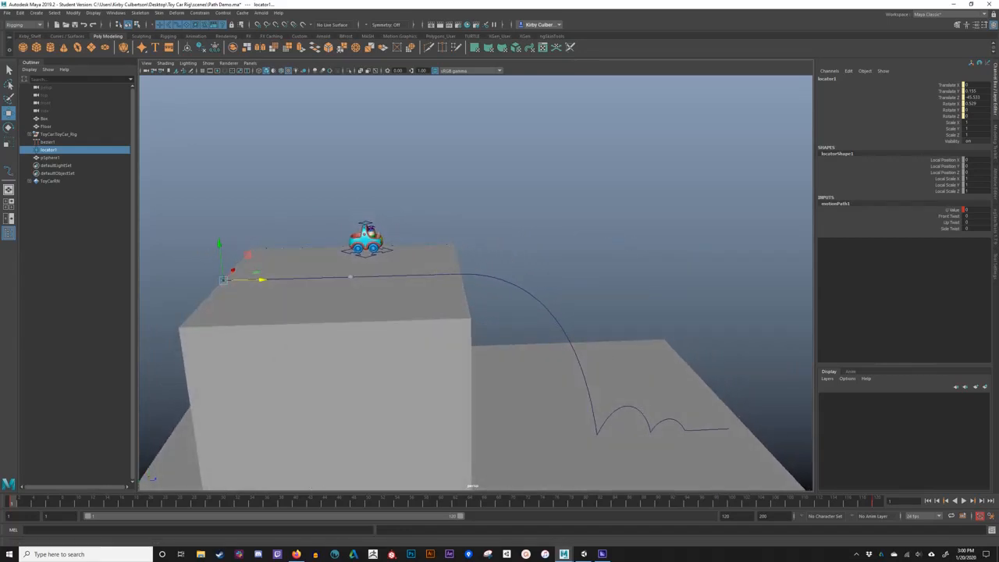
pyautogui.moveTo(310, 561); pyautogui.dragTo(332, 97)
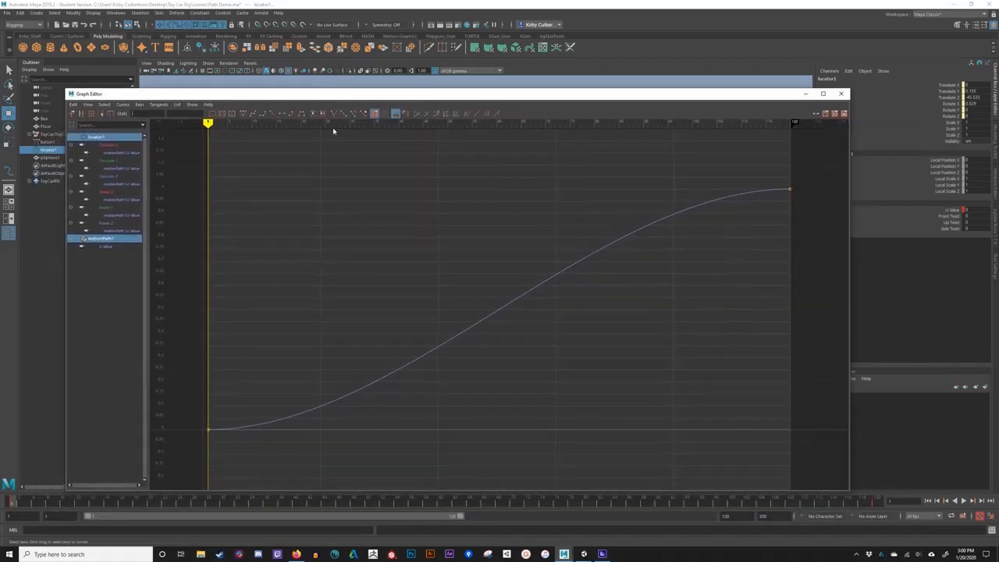
pyautogui.click(107, 248)
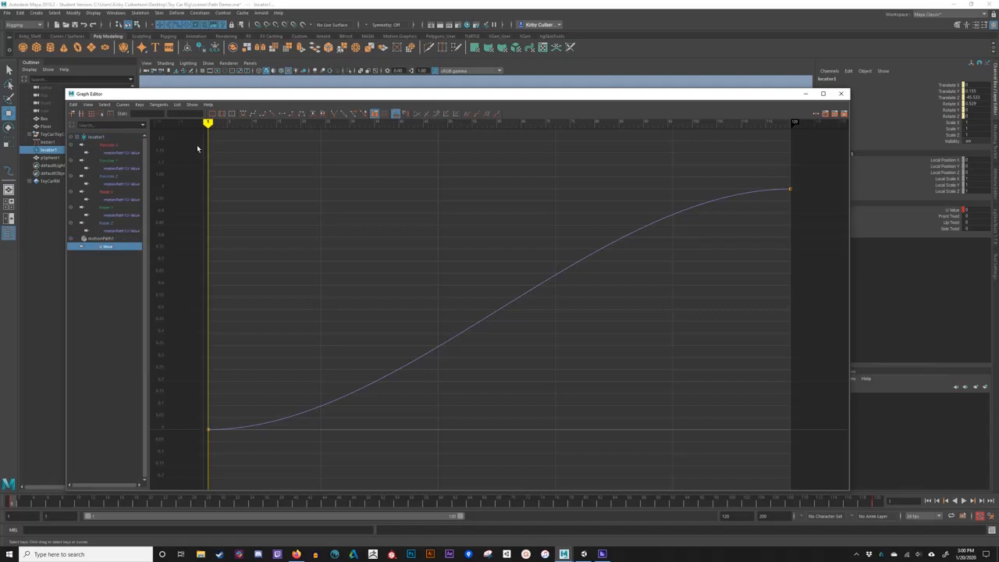
pyautogui.moveTo(208, 386); pyautogui.dragTo(231, 431)
pyautogui.moveTo(761, 165); pyautogui.dragTo(807, 214)
pyautogui.click(806, 94)
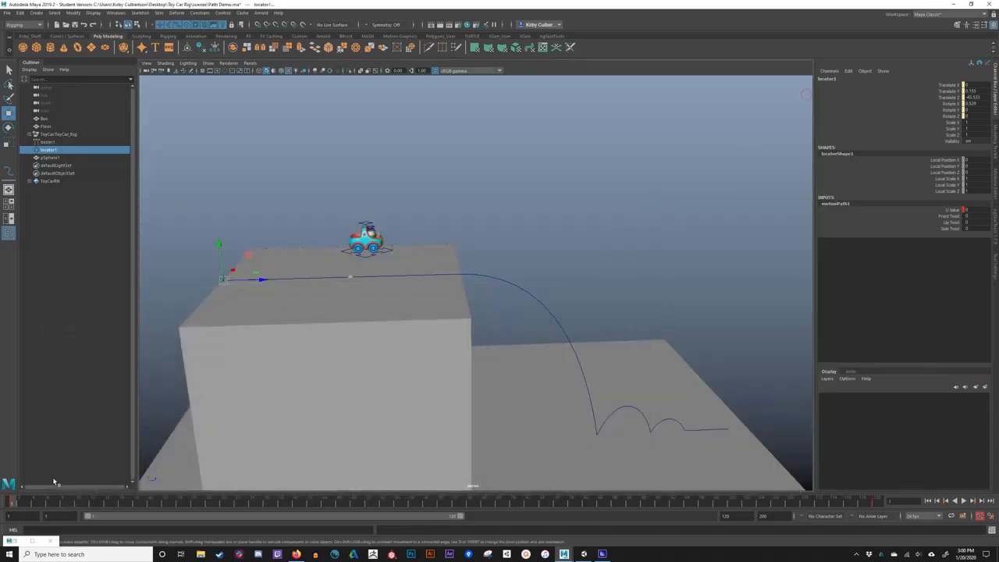
# - Scrub the timeline from frame 1 to frame 120 to watch the locator travel along the path
pyautogui.moveTo(18, 503)
pyautogui.mouseDown()
pyautogui.moveTo(306, 499)
pyautogui.moveTo(132, 498)
pyautogui.moveTo(223, 494)
pyautogui.moveTo(521, 500)
pyautogui.moveTo(594, 512)
pyautogui.moveTo(878, 503)
pyautogui.moveTo(93, 501)
pyautogui.moveTo(878, 503)
pyautogui.mouseUp()
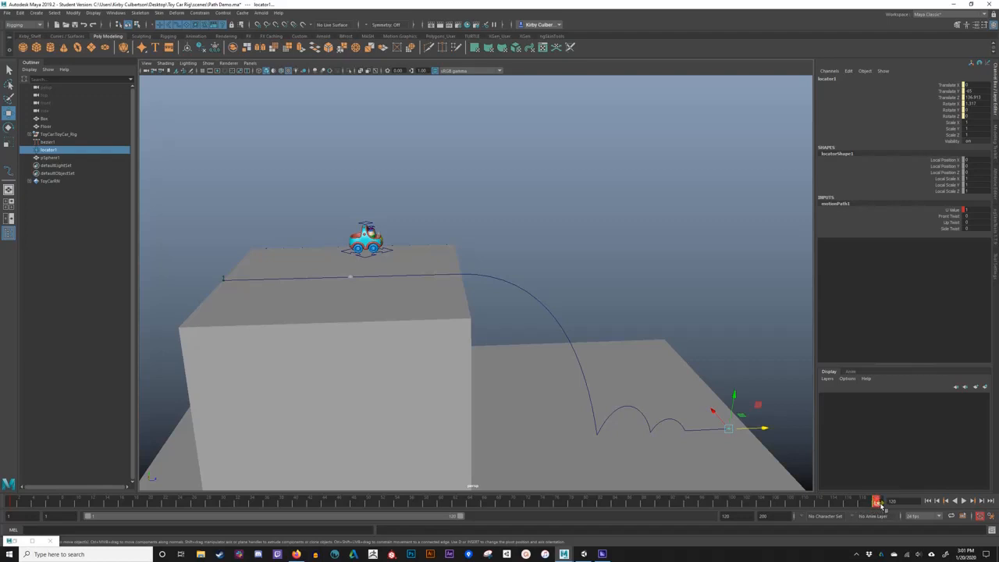
pyautogui.moveTo(880, 504); pyautogui.dragTo(606, 504)
pyautogui.hotkey('ctrl', 'z')
# - Move the end key of the U Value curve to frame 60 in the Graph Editor
pyautogui.click(11, 542)
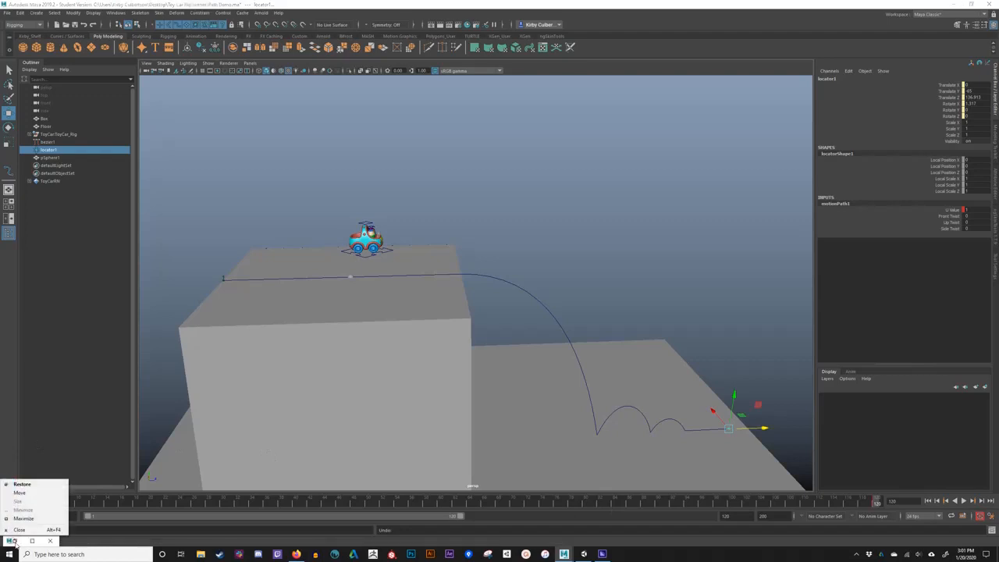
pyautogui.click(14, 542)
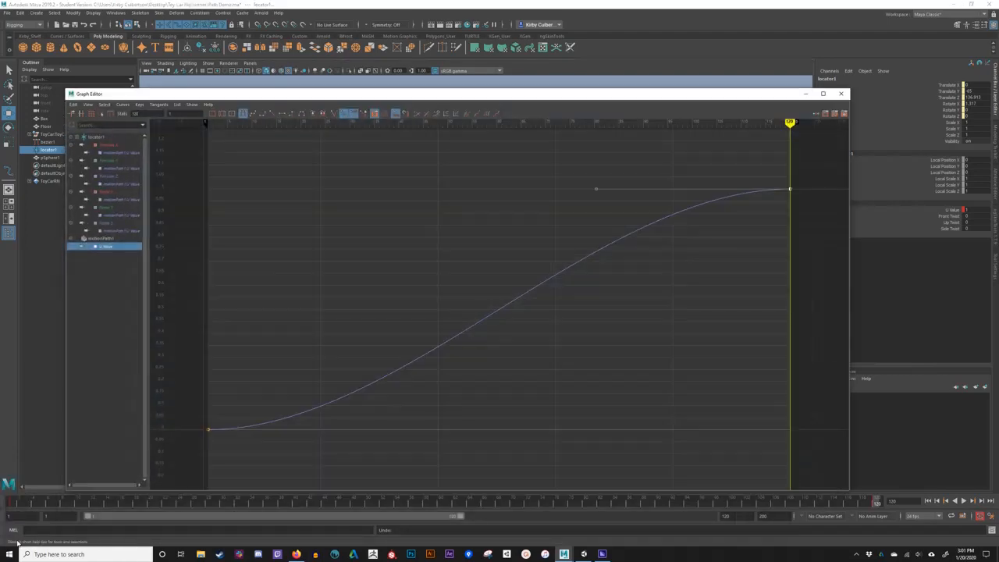
pyautogui.doubleClick(14, 541)
pyautogui.moveTo(752, 150); pyautogui.dragTo(808, 223)
pyautogui.click(150, 112)
pyautogui.write('60')
pyautogui.press('Return')
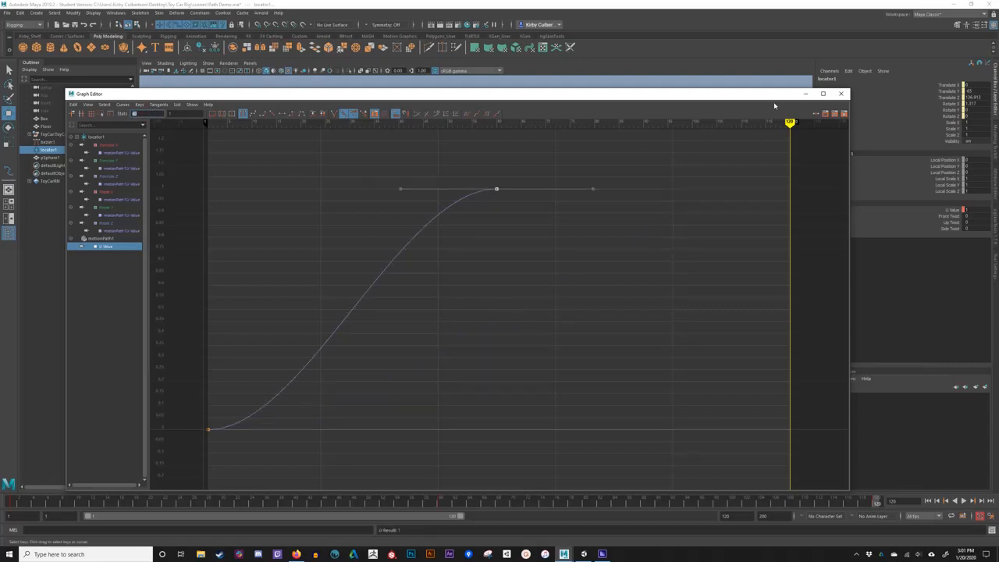
# - Play and scrub the animation up to frame 60 to check the shortened travel, and undo the end key's retiming
pyautogui.click(807, 93)
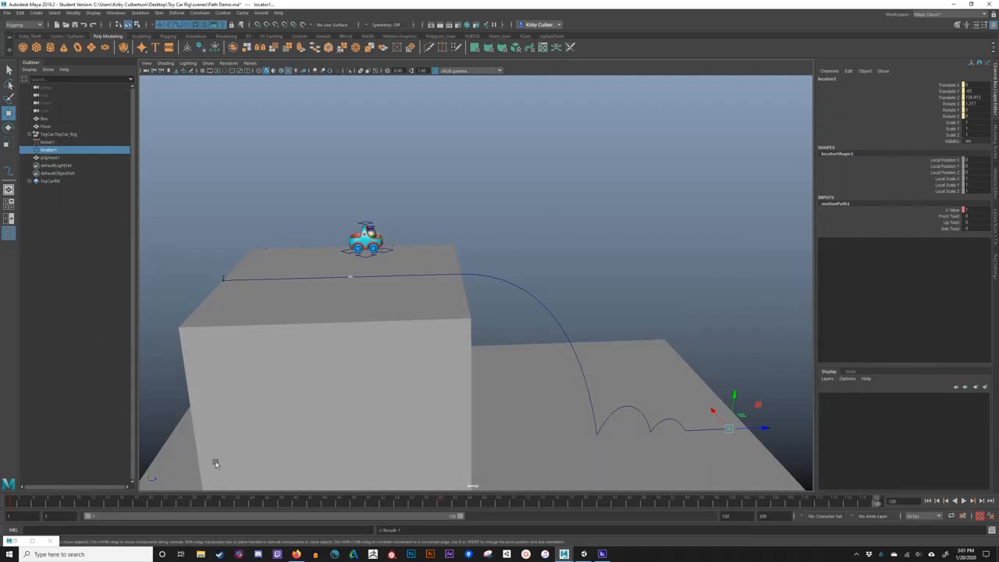
pyautogui.click(13, 504)
pyautogui.hotkey('alt', 'v')
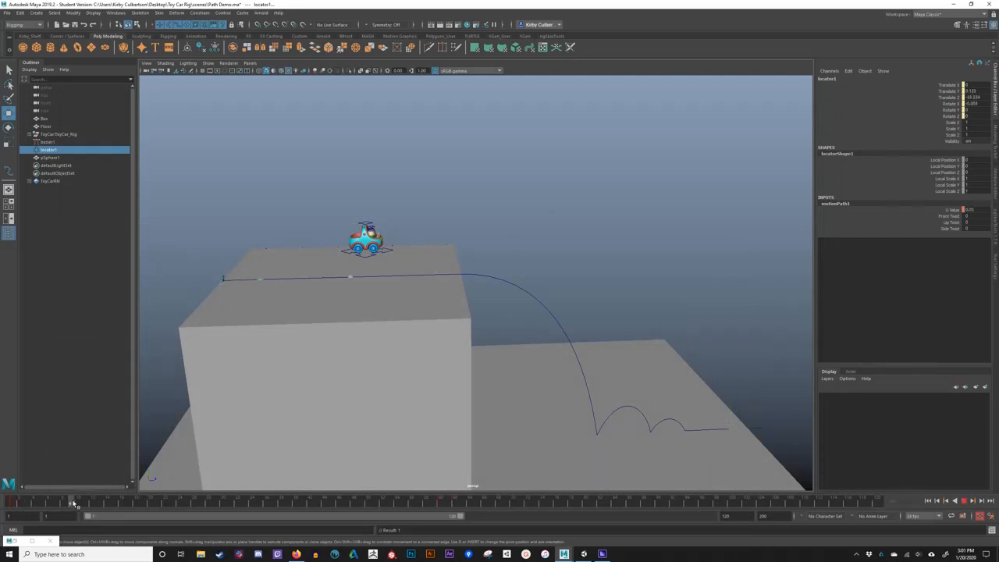
pyautogui.moveTo(74, 503); pyautogui.dragTo(448, 506)
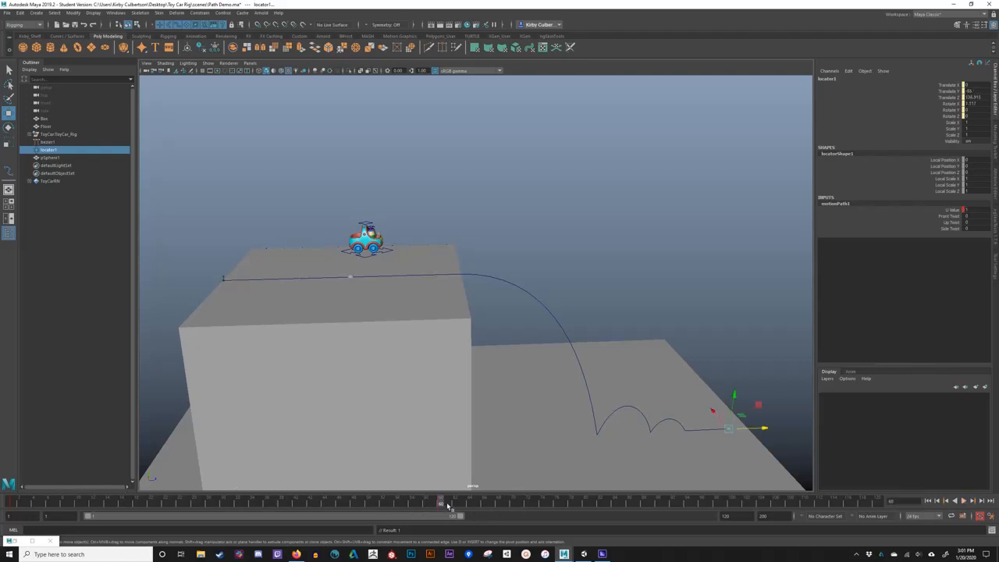
pyautogui.hotkey('ctrl', 'z')
# - Insert a key on the U Value curve at frame 60 in the Graph Editor
pyautogui.click(20, 542)
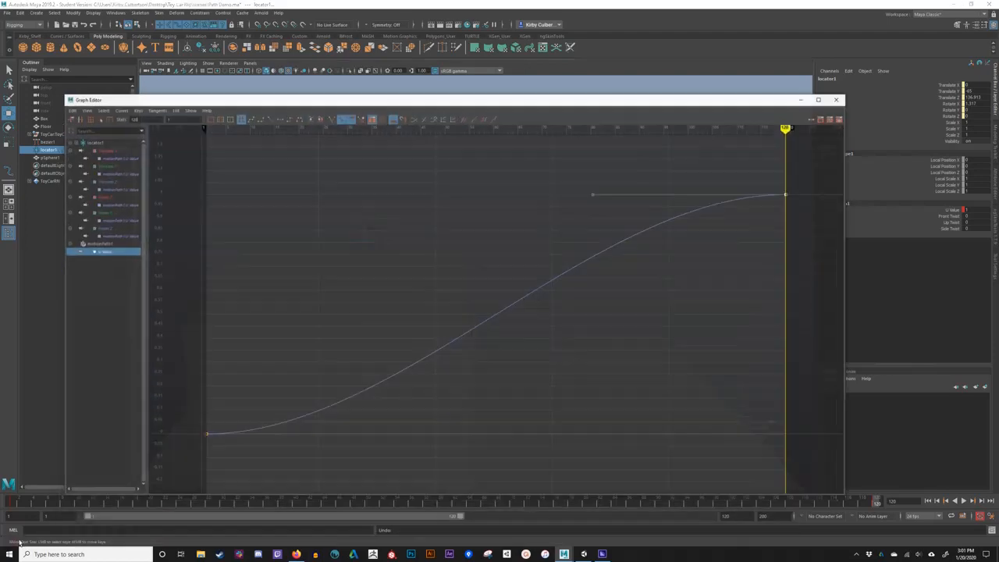
pyautogui.moveTo(530, 313); pyautogui.dragTo(536, 339)
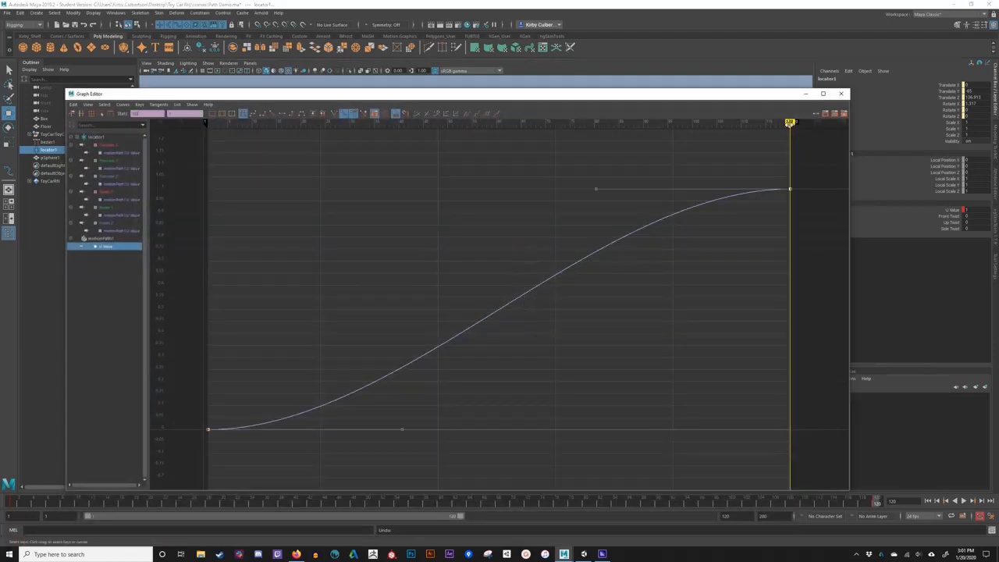
pyautogui.moveTo(790, 123)
pyautogui.mouseDown()
pyautogui.moveTo(475, 124)
pyautogui.moveTo(497, 125)
pyautogui.mouseUp()
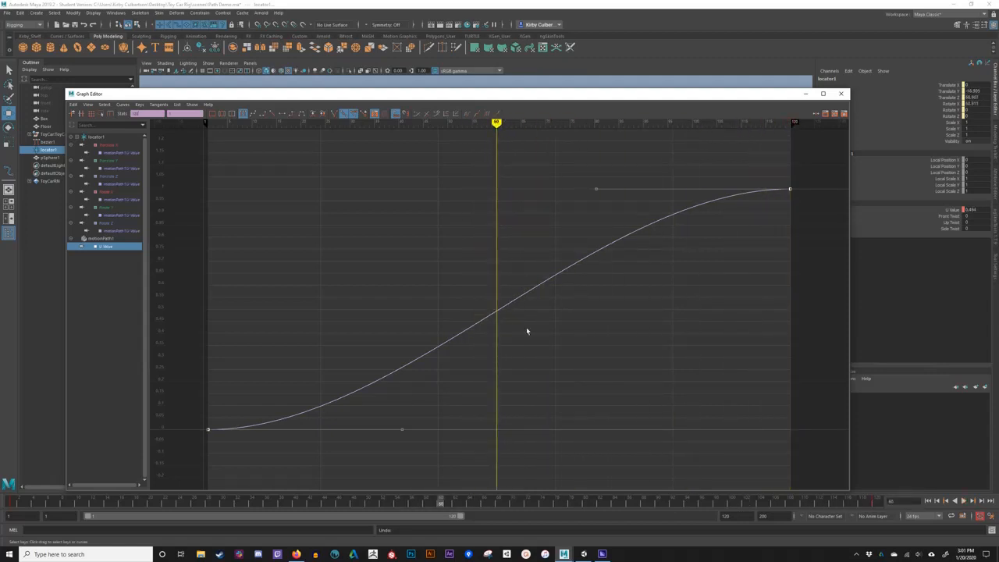
pyautogui.click(400, 316)
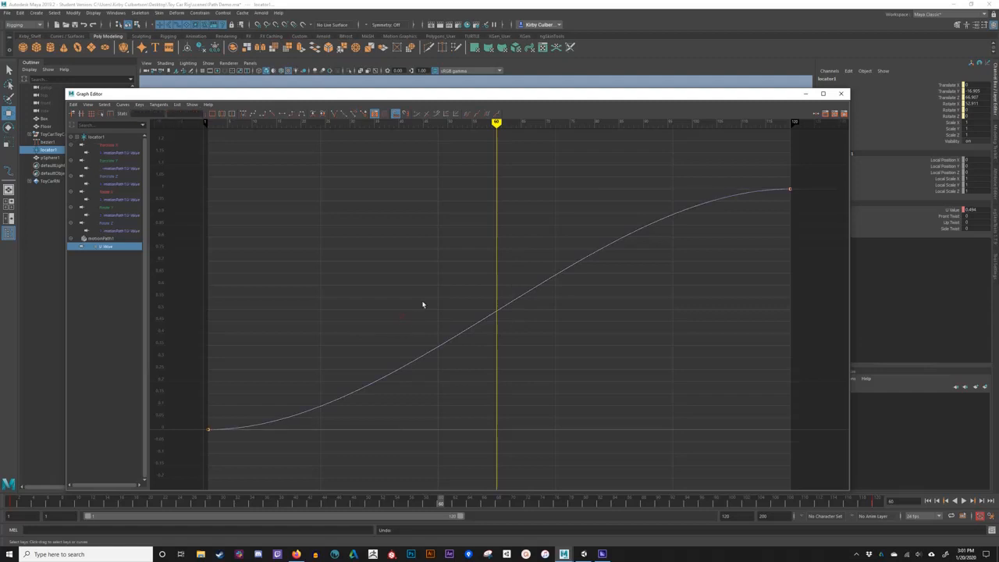
pyautogui.moveTo(424, 305); pyautogui.dragTo(448, 380)
pyautogui.rightClick(506, 308)
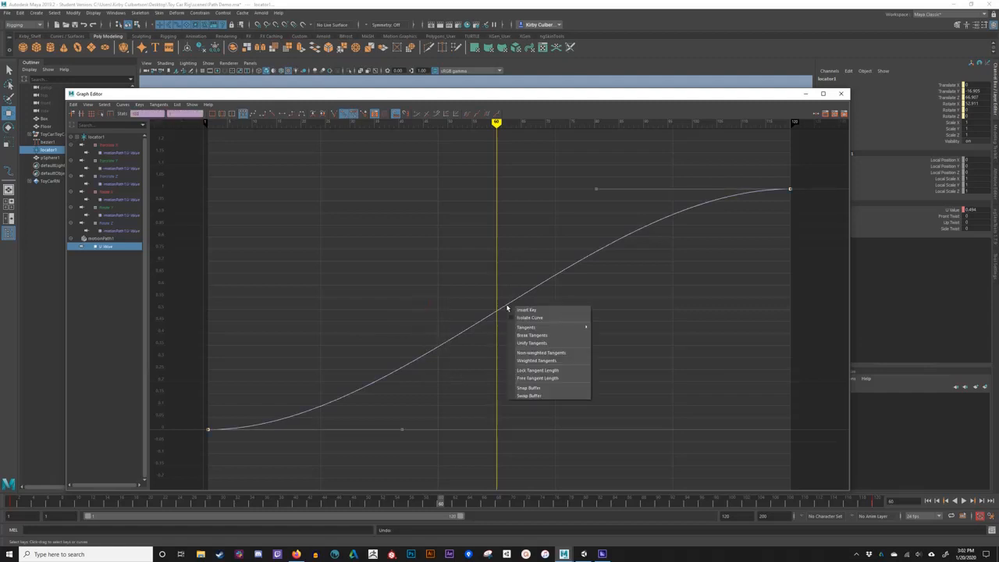
pyautogui.click(526, 310)
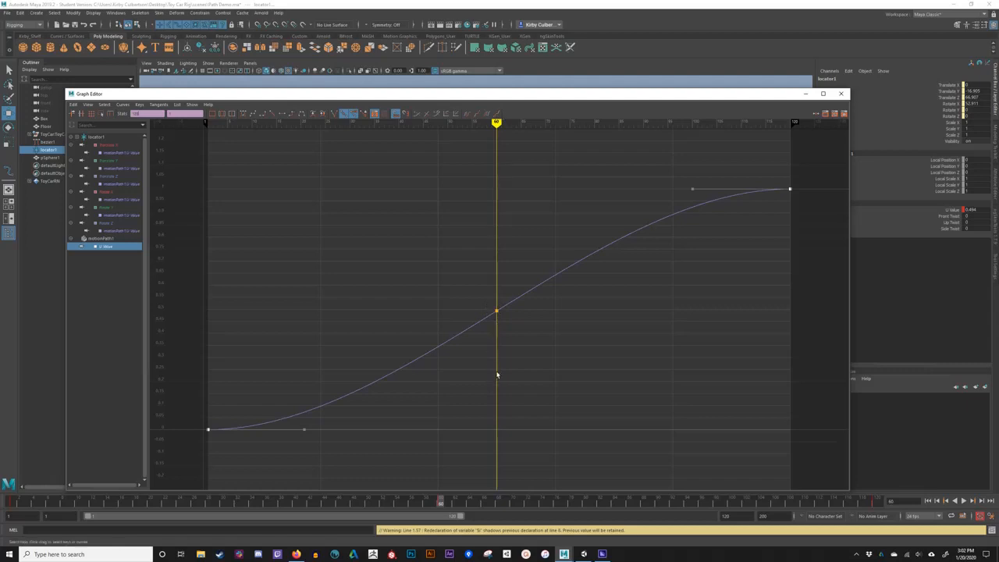
# - Lower the frame 60 key on the U Value curve to a value of about 0.242
pyautogui.moveTo(475, 290); pyautogui.dragTo(507, 336)
pyautogui.keyDown('shift'); pyautogui.moveTo(602, 309); pyautogui.dragTo(683, 305, button='middle'); pyautogui.keyUp('shift')
pyautogui.hotkey('ctrl', 'z')
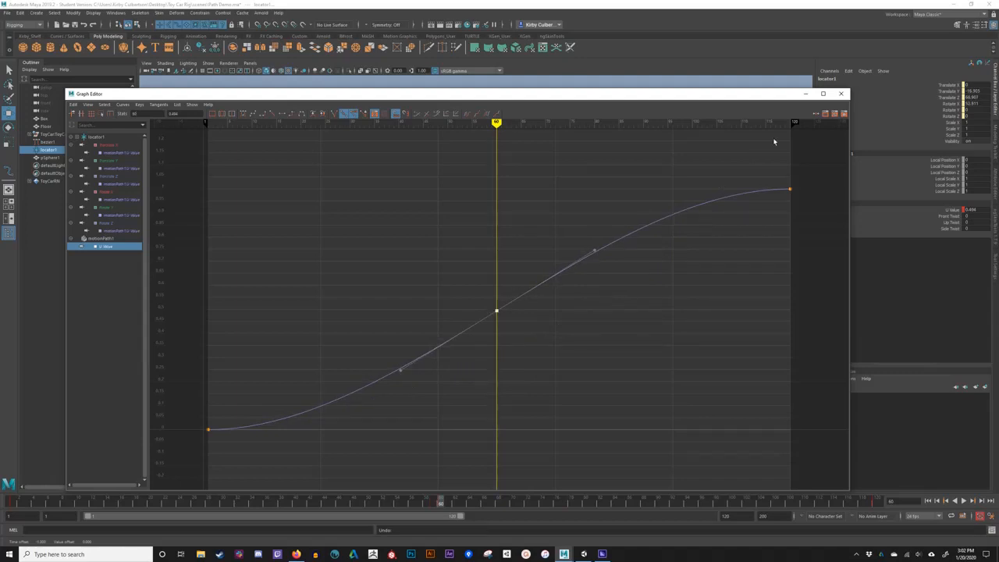
pyautogui.moveTo(658, 360); pyautogui.dragTo(660, 417, button='middle')
pyautogui.hotkey('ctrl', 'z')
pyautogui.moveTo(559, 344); pyautogui.dragTo(560, 402, button='middle')
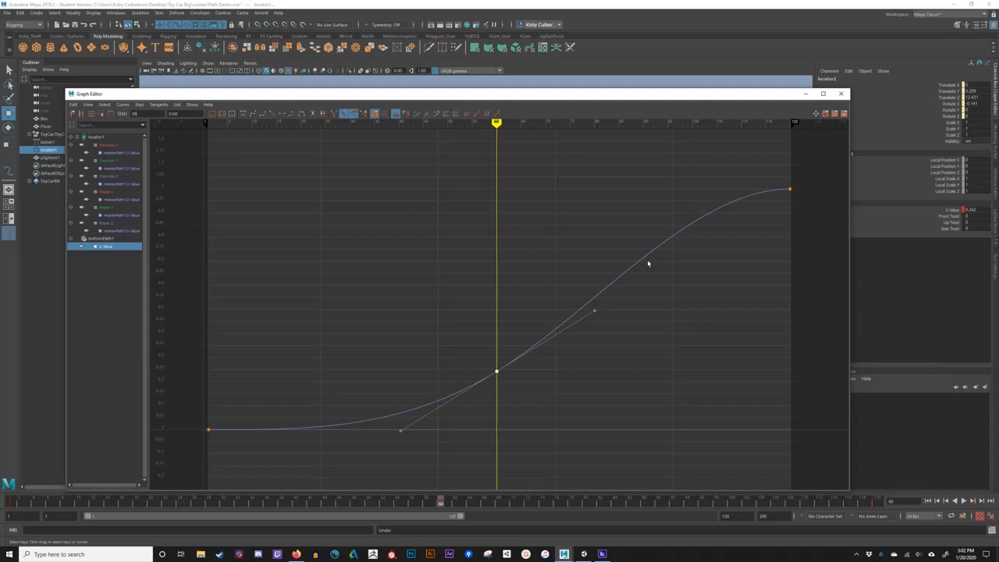
# - Play back the animation to check the locator's retimed travel along the path, and bring the Graph Editor back up
pyautogui.click(805, 93)
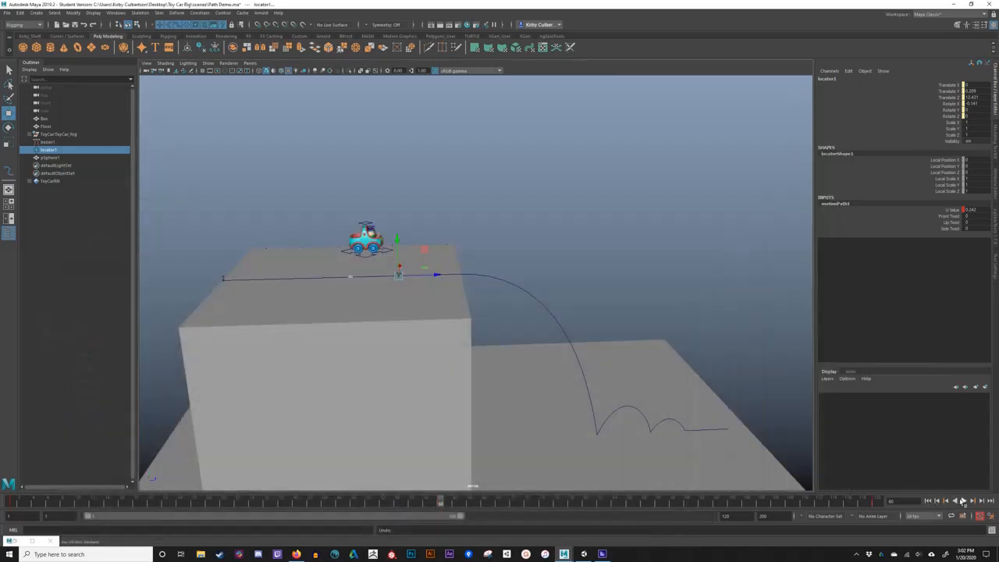
pyautogui.click(963, 501)
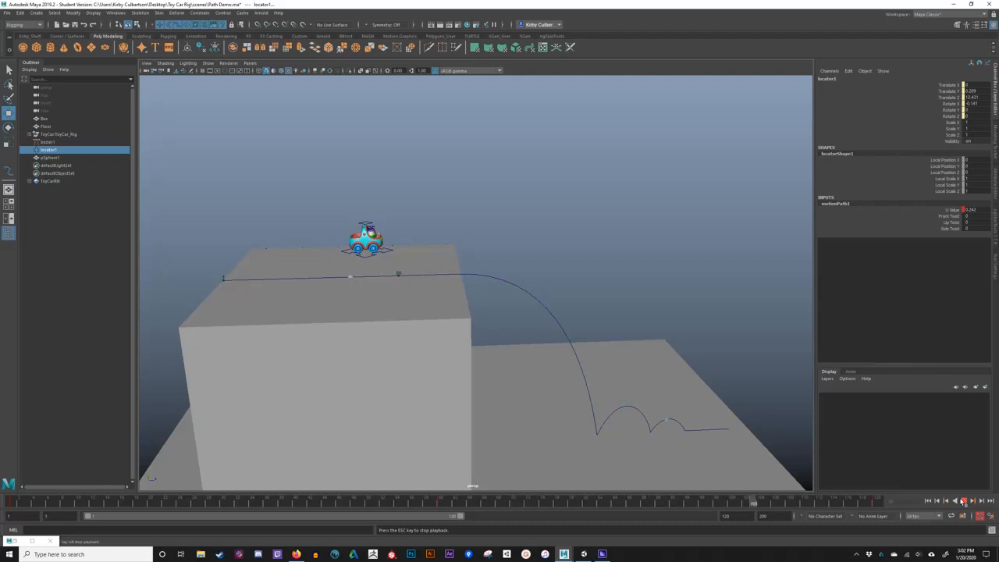
pyautogui.click(965, 501)
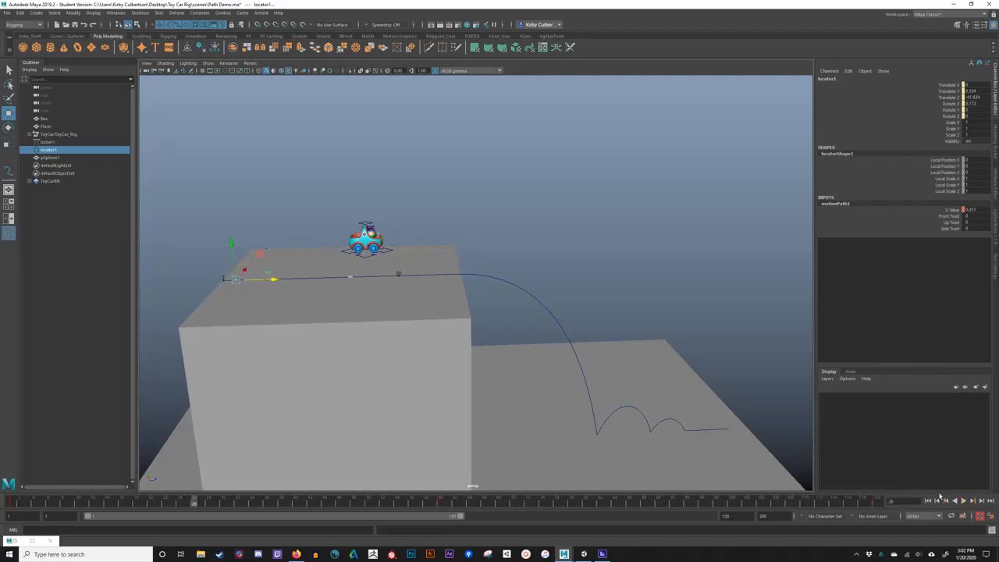
pyautogui.click(15, 542)
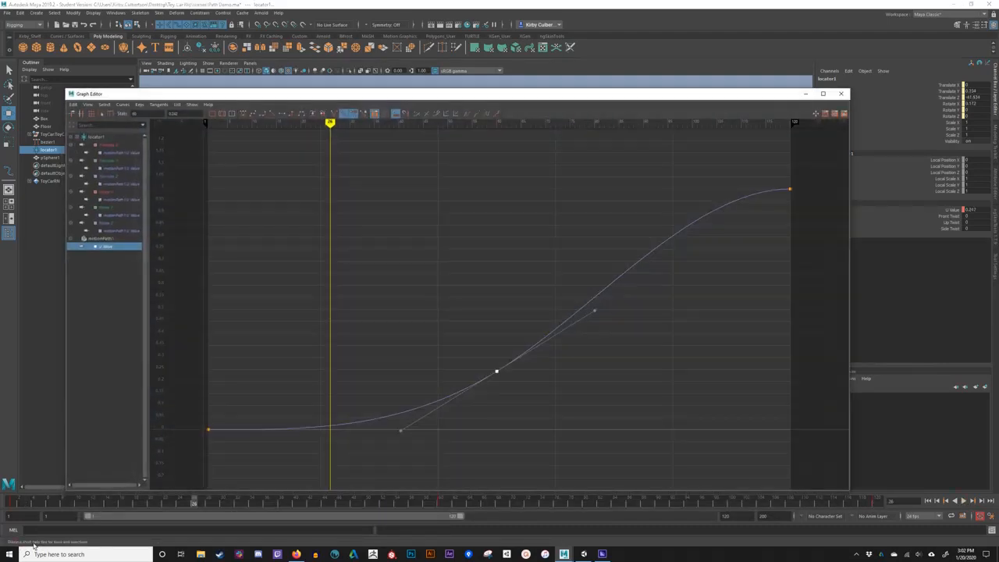
# - Adjust the end key's incoming tangent on the U Value curve and lower the frame 60 key to about 0.187
pyautogui.moveTo(770, 167); pyautogui.dragTo(813, 218)
pyautogui.moveTo(706, 209); pyautogui.dragTo(672, 170)
pyautogui.moveTo(714, 216); pyautogui.dragTo(692, 228, button='middle')
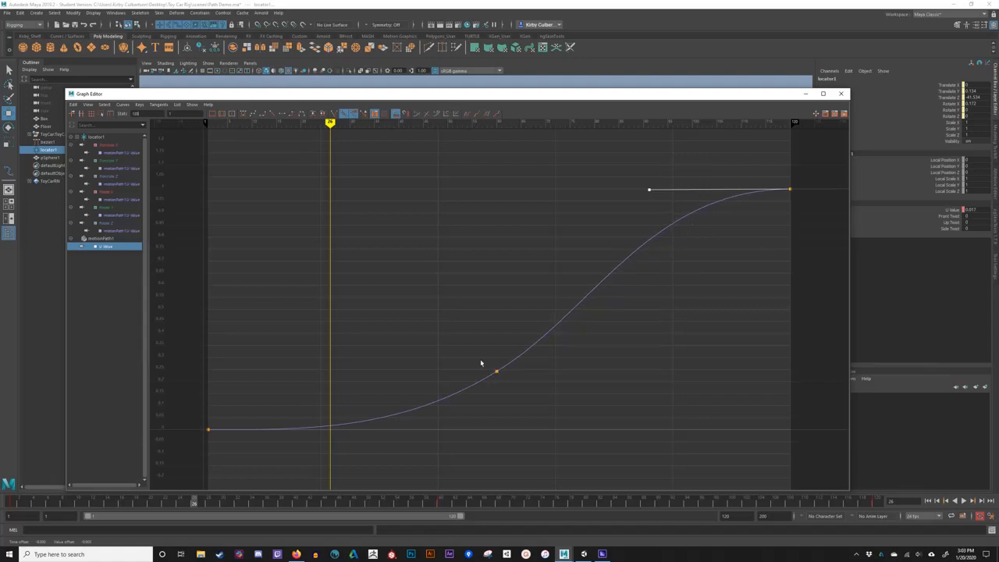
pyautogui.moveTo(481, 363); pyautogui.dragTo(518, 392)
pyautogui.moveTo(539, 383); pyautogui.dragTo(541, 396, button='middle')
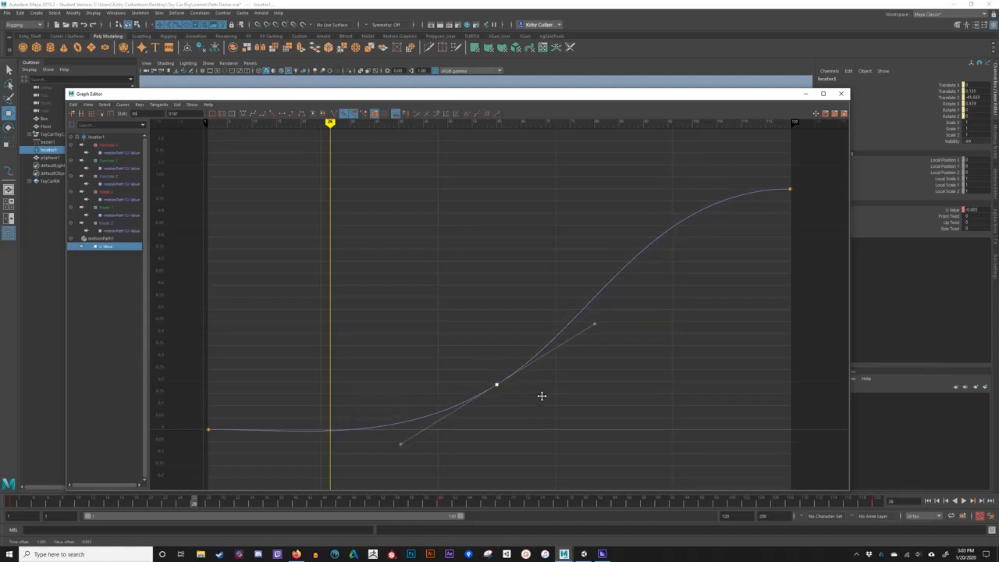
# - Flatten the start key's tangent, lower the frame 60 key's outgoing tangent handle, and minimize the Graph Editor
pyautogui.moveTo(216, 415); pyautogui.dragTo(194, 439)
pyautogui.click(282, 113)
pyautogui.moveTo(258, 381); pyautogui.dragTo(322, 450)
pyautogui.moveTo(479, 361); pyautogui.dragTo(516, 400)
pyautogui.moveTo(595, 306); pyautogui.dragTo(616, 342)
pyautogui.moveTo(616, 368); pyautogui.dragTo(616, 378, button='middle')
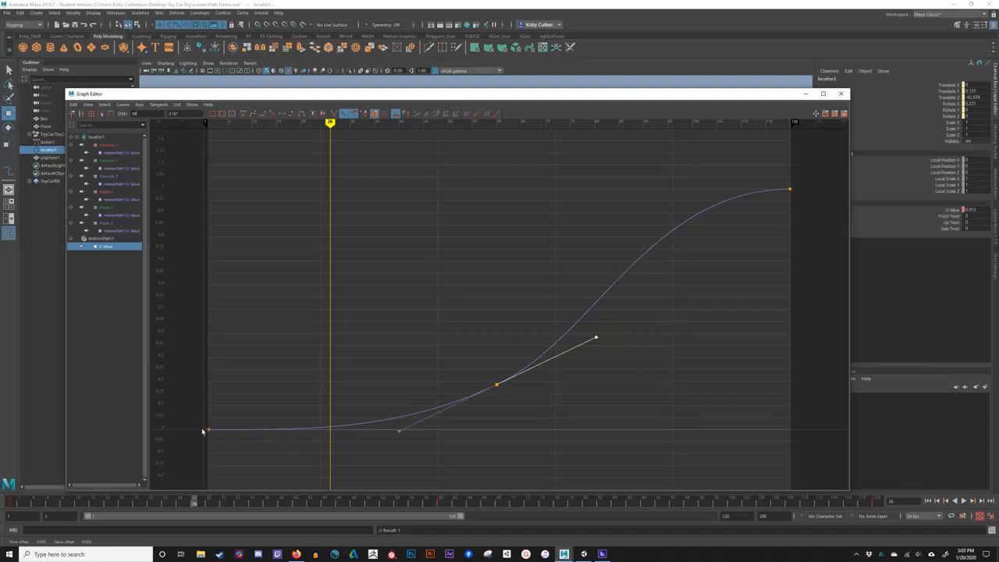
pyautogui.moveTo(582, 414); pyautogui.dragTo(584, 414, button='middle')
pyautogui.click(806, 94)
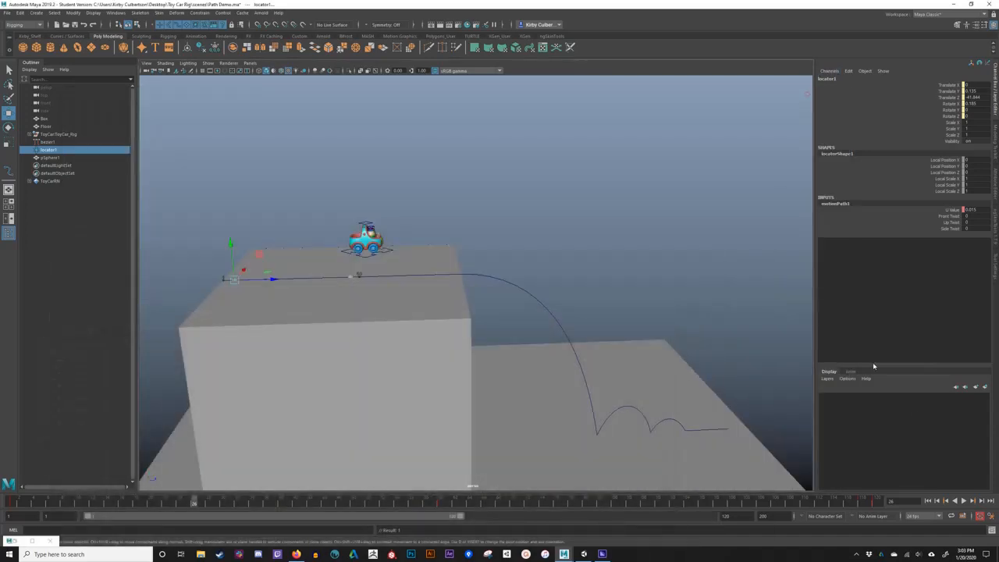
# - Play back the animation in the perspective view to check the locator's new timing, stop it, and clear the selection
pyautogui.click(967, 501)
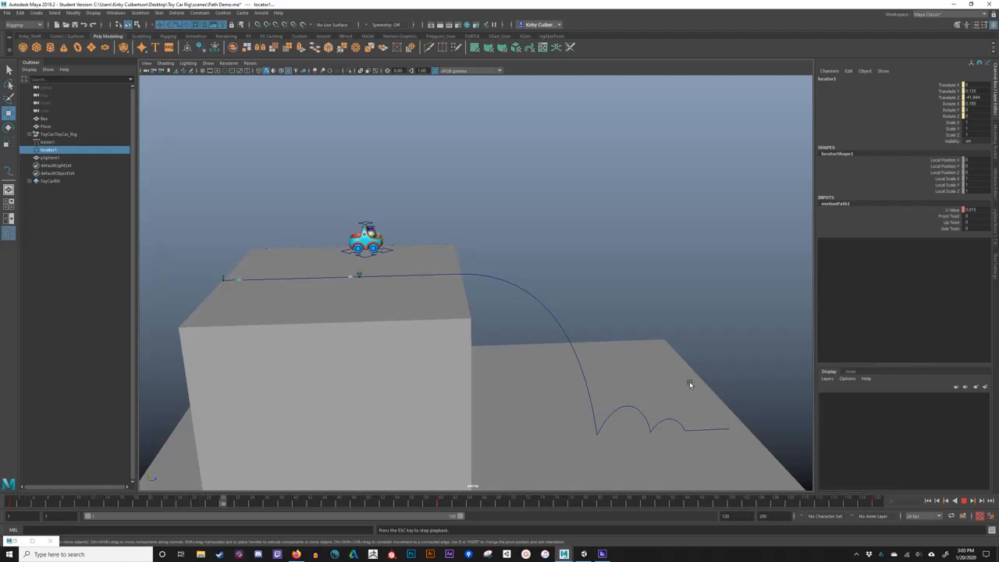
pyautogui.press('space')
pyautogui.click(577, 235)
pyautogui.press('space')
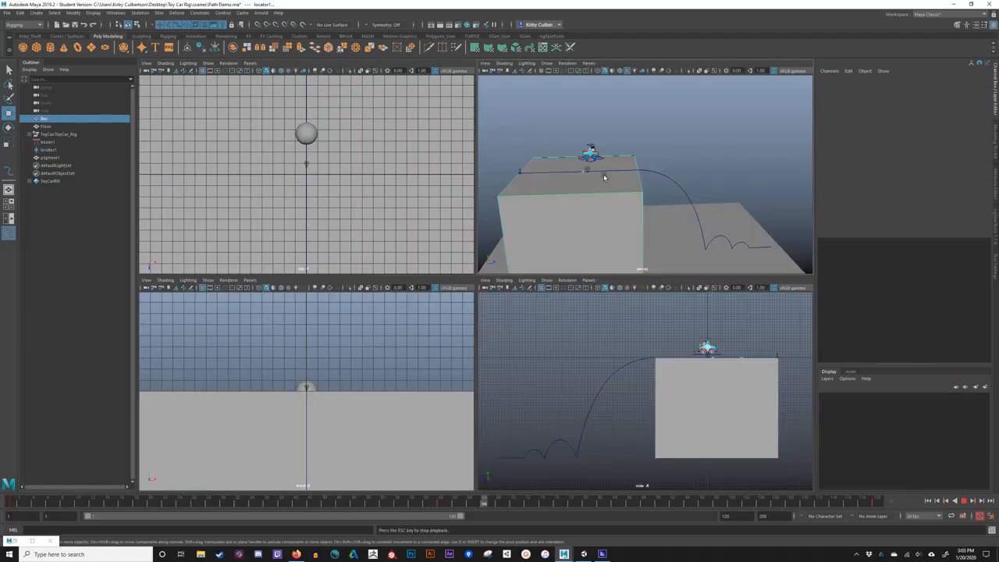
pyautogui.press('q')
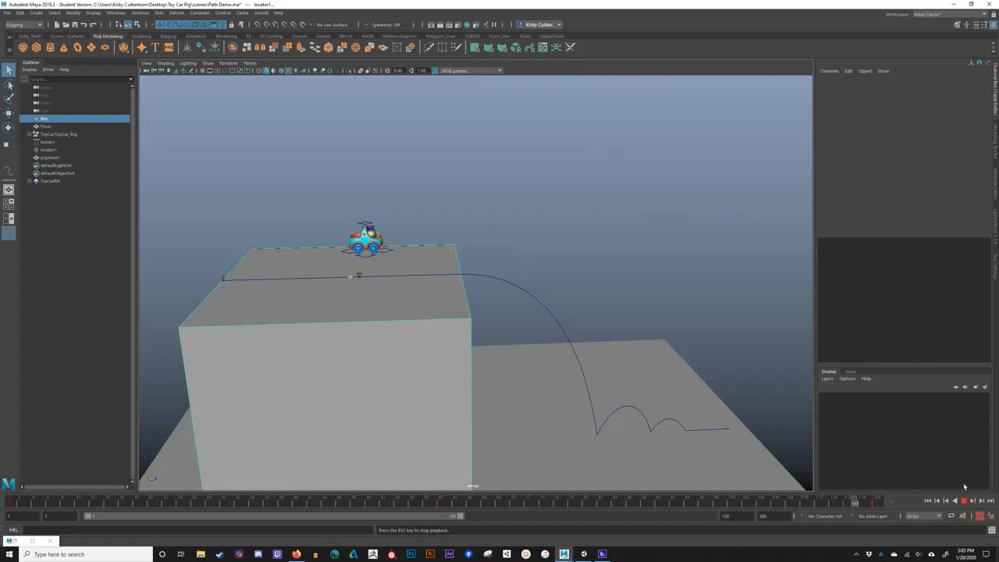
pyautogui.click(968, 504)
pyautogui.click(394, 237)
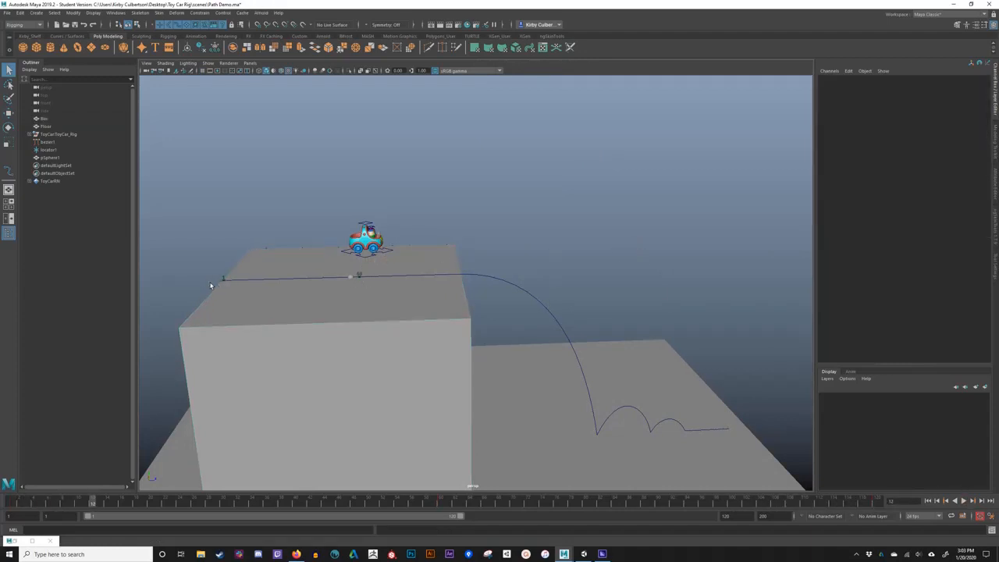
# - Expand the ToyCar_Rig group in the Outliner to examine its child groups, and clear the selection
pyautogui.keyDown('alt'); pyautogui.moveTo(291, 189); pyautogui.dragTo(335, 207, button='middle'); pyautogui.keyUp('alt')
pyautogui.keyDown('alt'); pyautogui.moveTo(334, 208); pyautogui.dragTo(392, 243, button='right'); pyautogui.keyUp('alt')
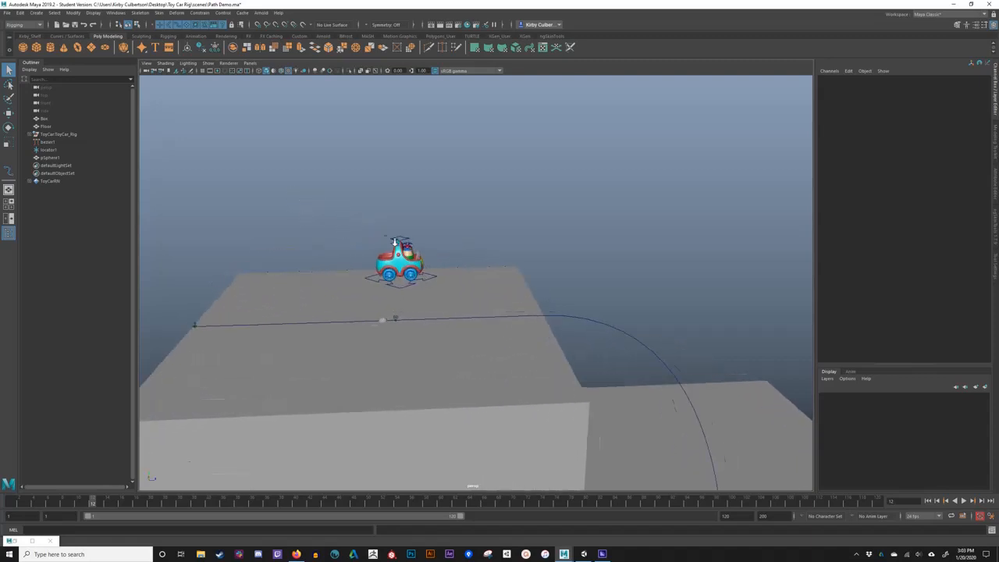
pyautogui.keyDown('alt'); pyautogui.moveTo(449, 233); pyautogui.dragTo(533, 263, button='middle'); pyautogui.keyUp('alt')
pyautogui.keyDown('alt'); pyautogui.moveTo(488, 259); pyautogui.dragTo(462, 258); pyautogui.keyUp('alt')
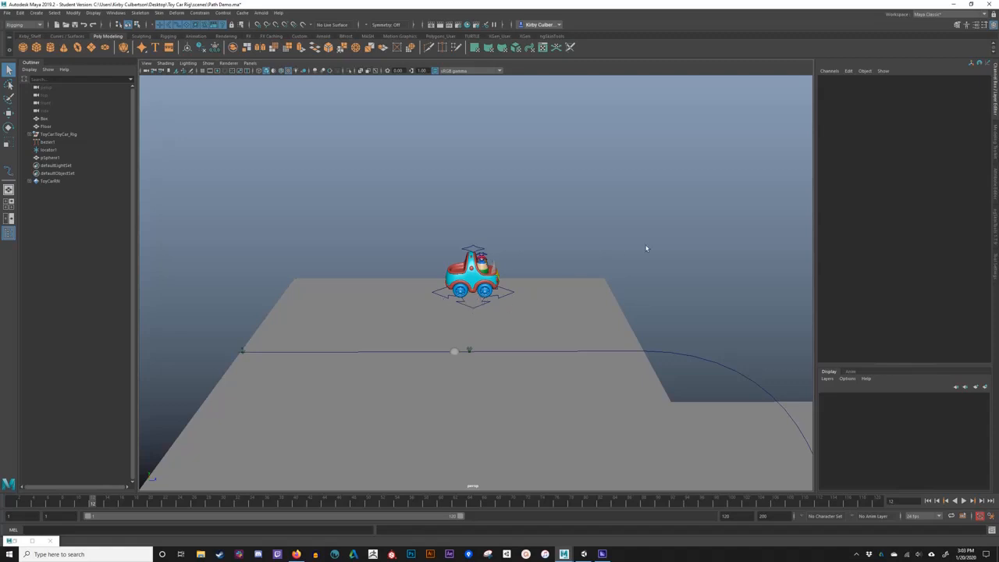
pyautogui.keyDown('alt'); pyautogui.moveTo(647, 249); pyautogui.dragTo(418, 329); pyautogui.keyUp('alt')
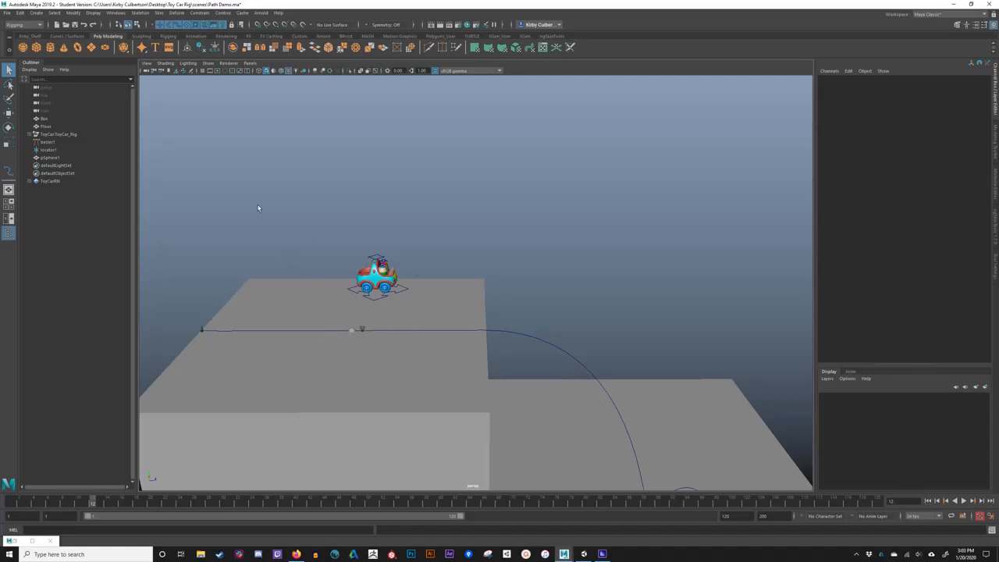
pyautogui.click(48, 149)
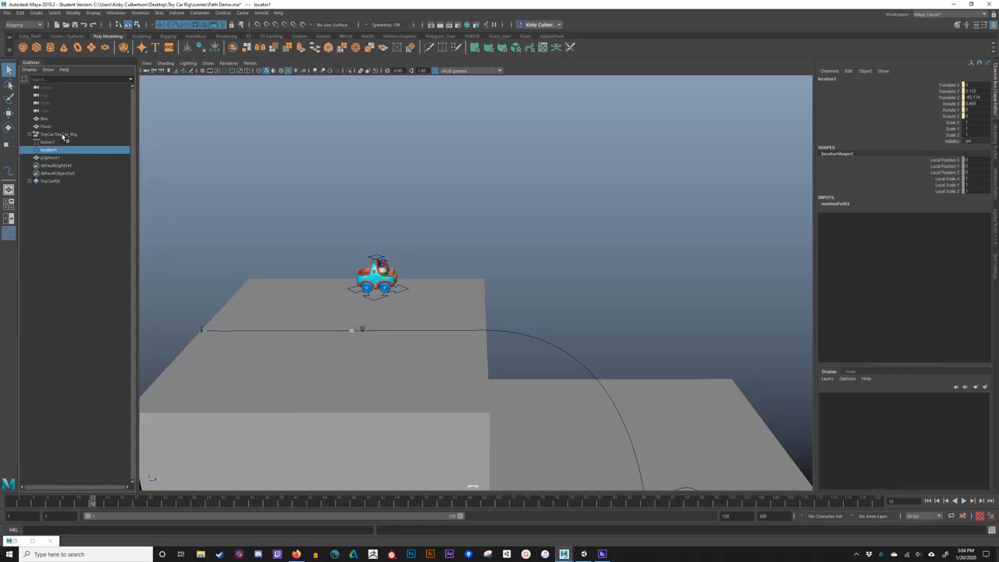
pyautogui.keyDown('ctrl'); pyautogui.click(61, 135); pyautogui.keyUp('ctrl')
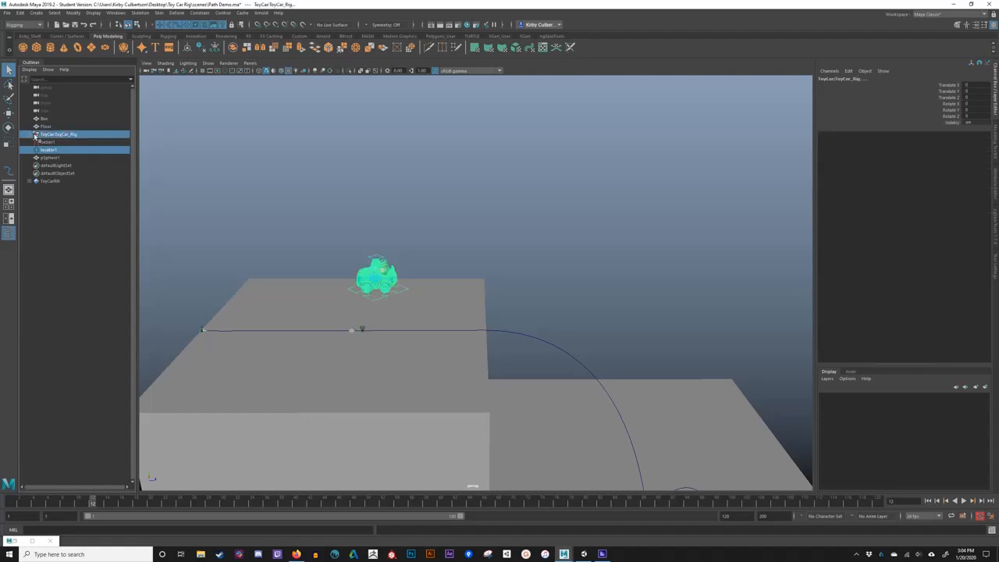
pyautogui.click(31, 135)
pyautogui.click(220, 159)
# - Try moving the whole ToyCar_Rig group, undo the move, and collapse the group with nothing selected
pyautogui.click(69, 136)
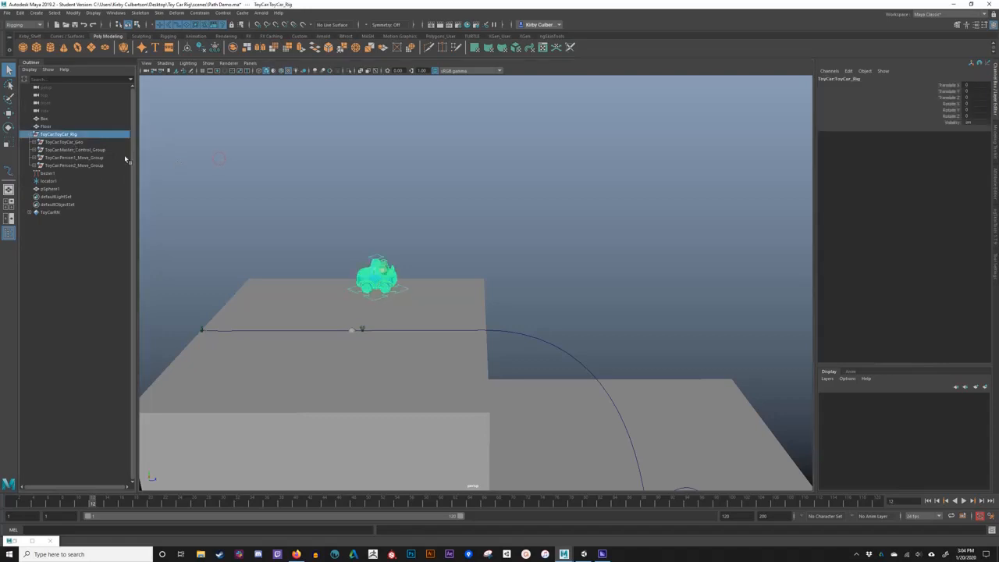
pyautogui.press('w')
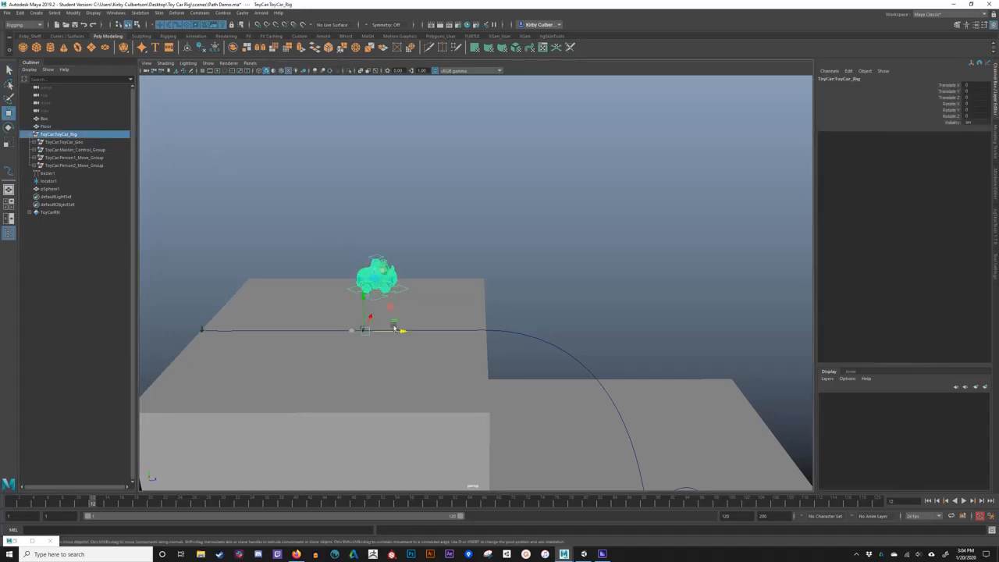
pyautogui.moveTo(385, 328); pyautogui.dragTo(391, 302)
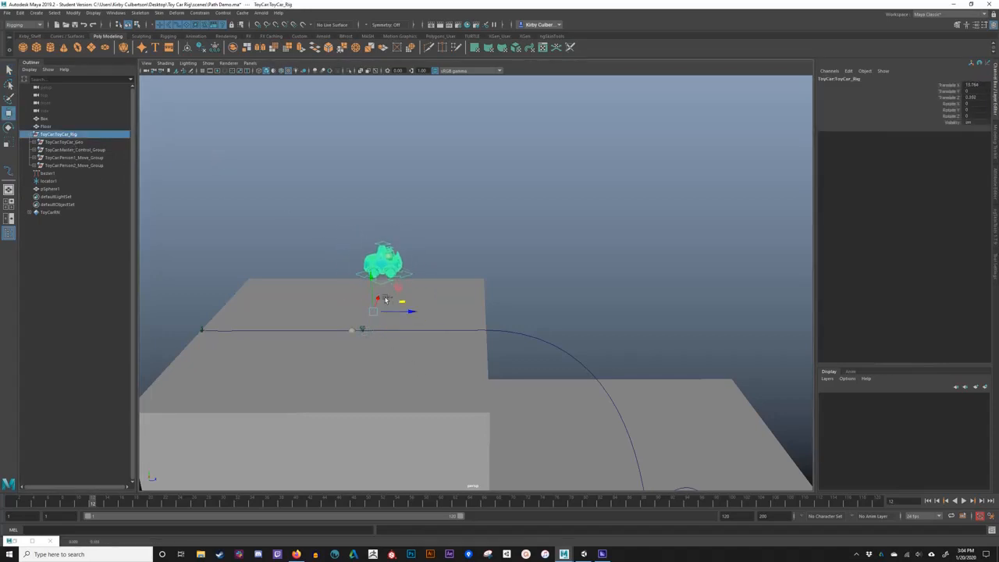
pyautogui.hotkey('ctrl', 'z')
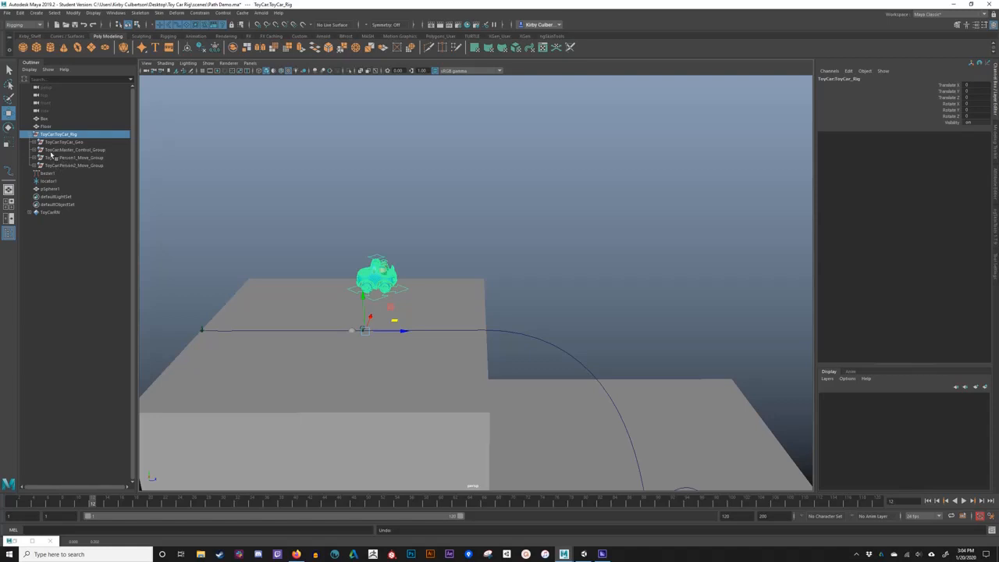
pyautogui.click(35, 134)
pyautogui.click(398, 205)
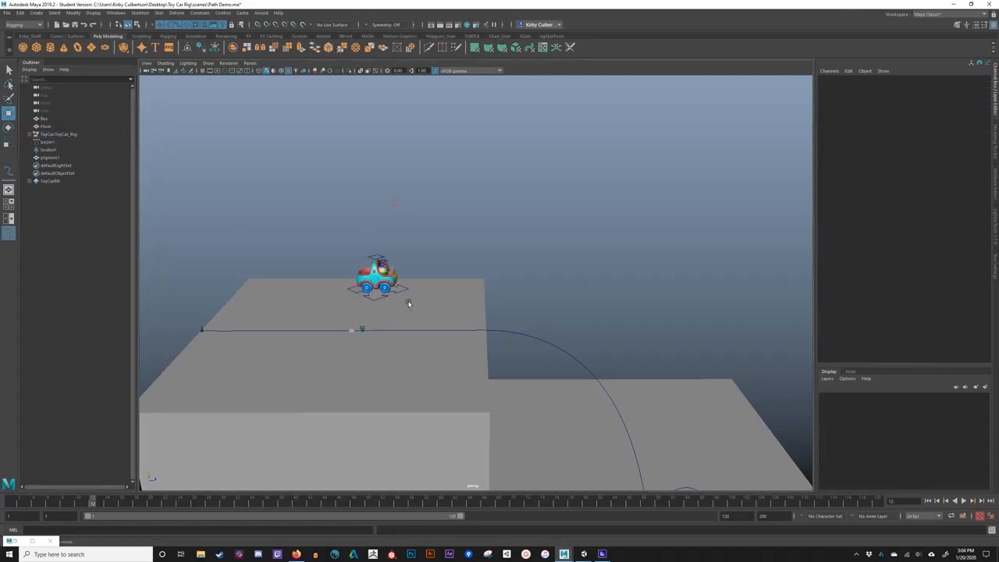
# - Parent-constrain the toy car's Move control to locator1 on all translate and rotate axes, without maintaining offset
pyautogui.click(402, 292)
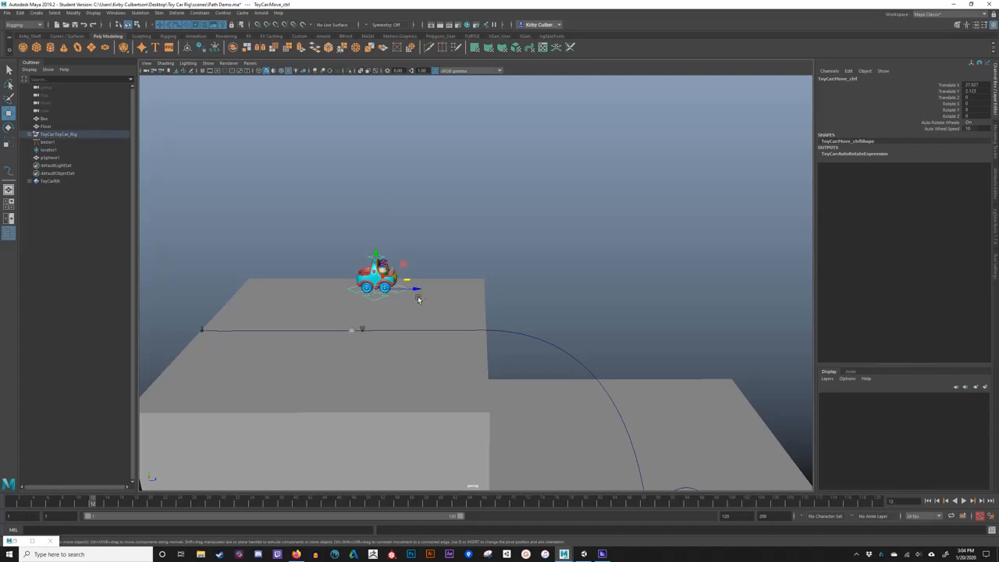
pyautogui.click(285, 240)
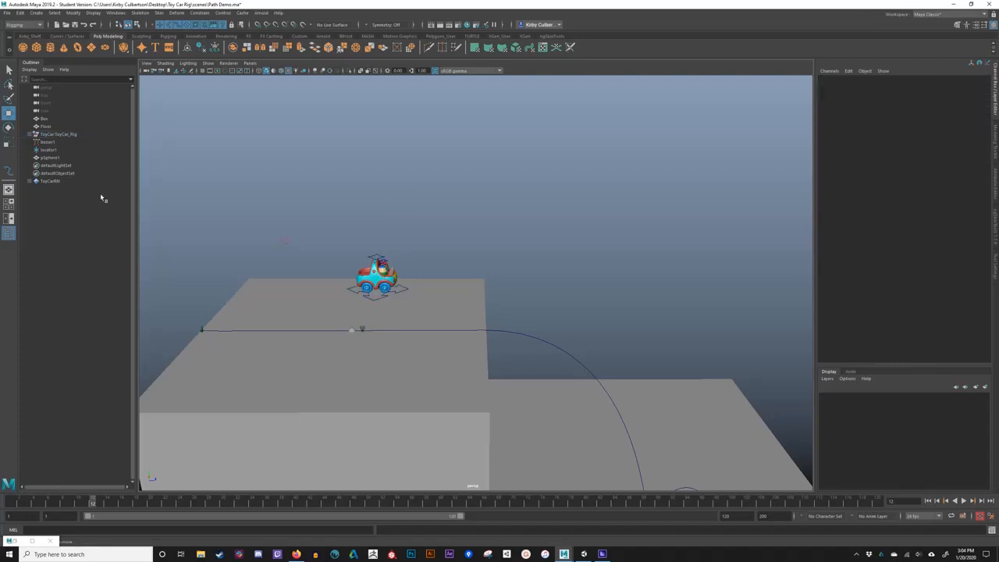
pyautogui.click(48, 150)
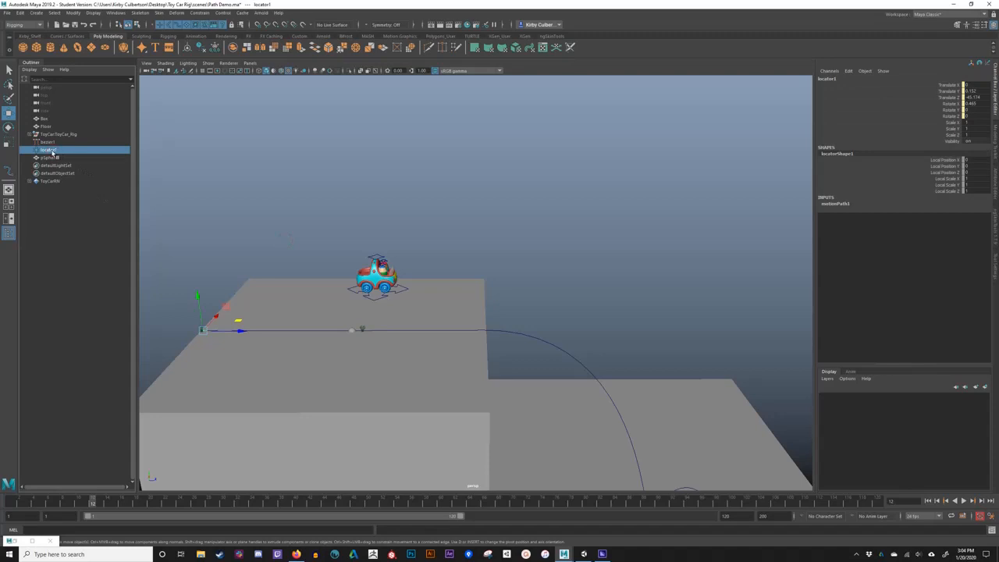
pyautogui.click(390, 289)
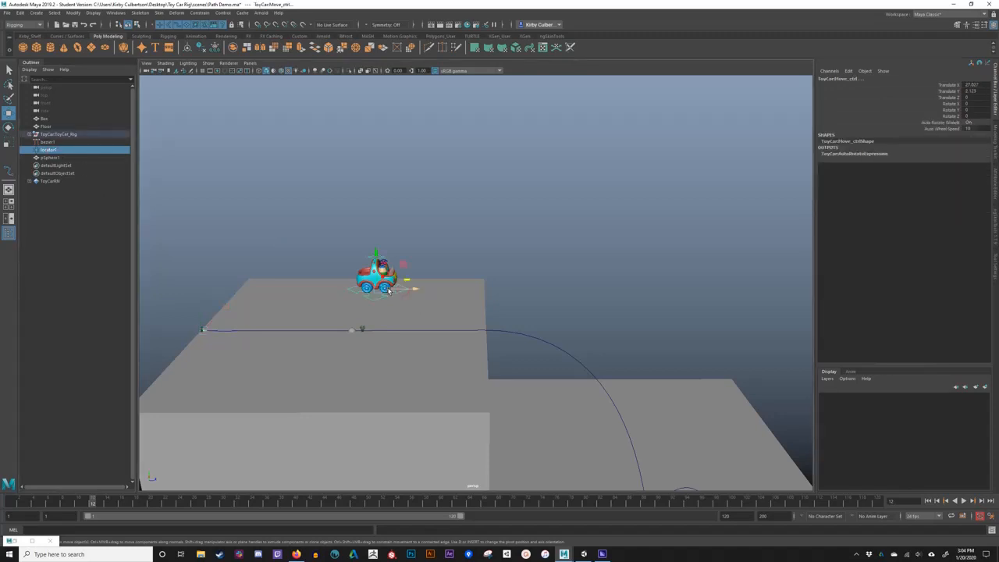
pyautogui.click(221, 13)
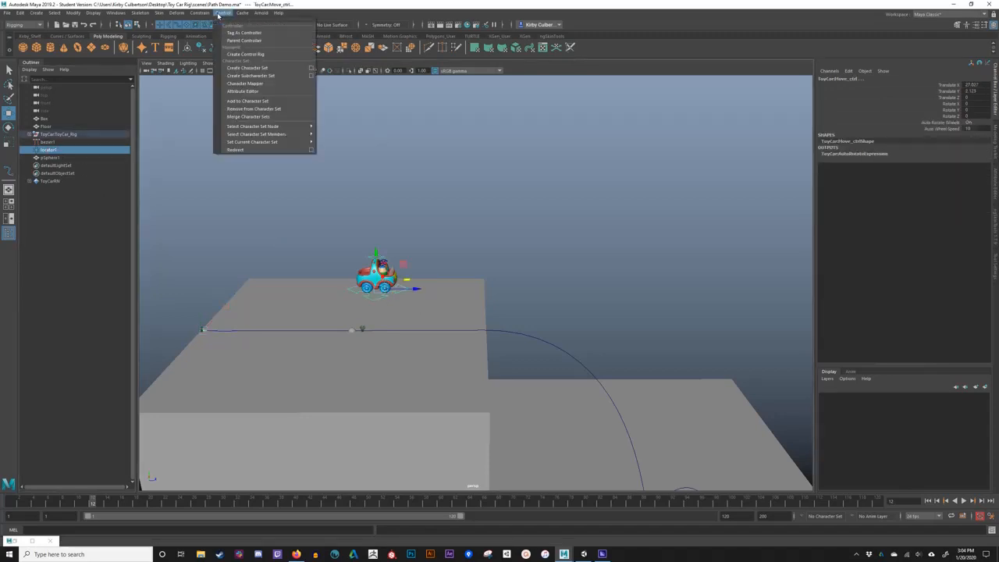
pyautogui.click(278, 35)
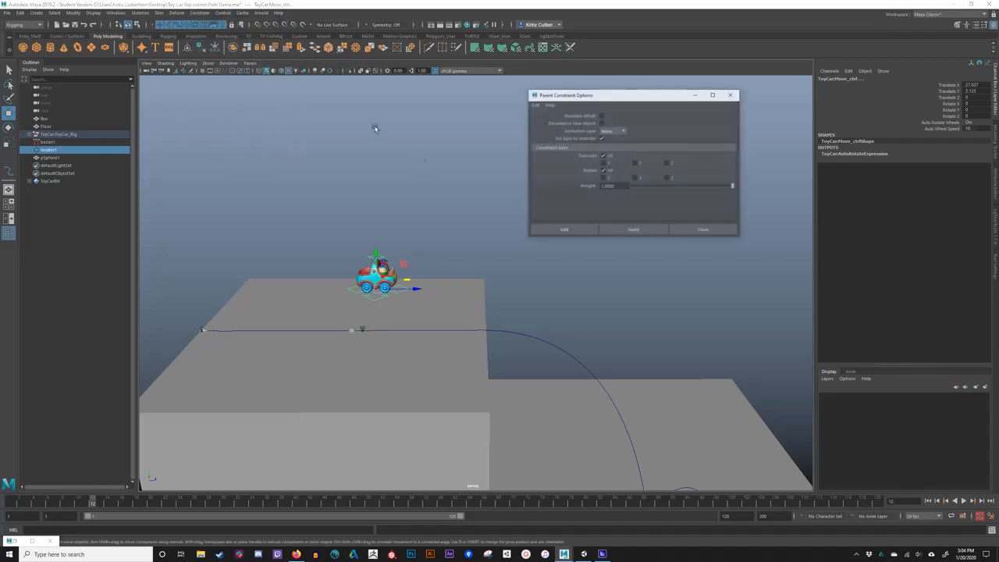
pyautogui.click(632, 230)
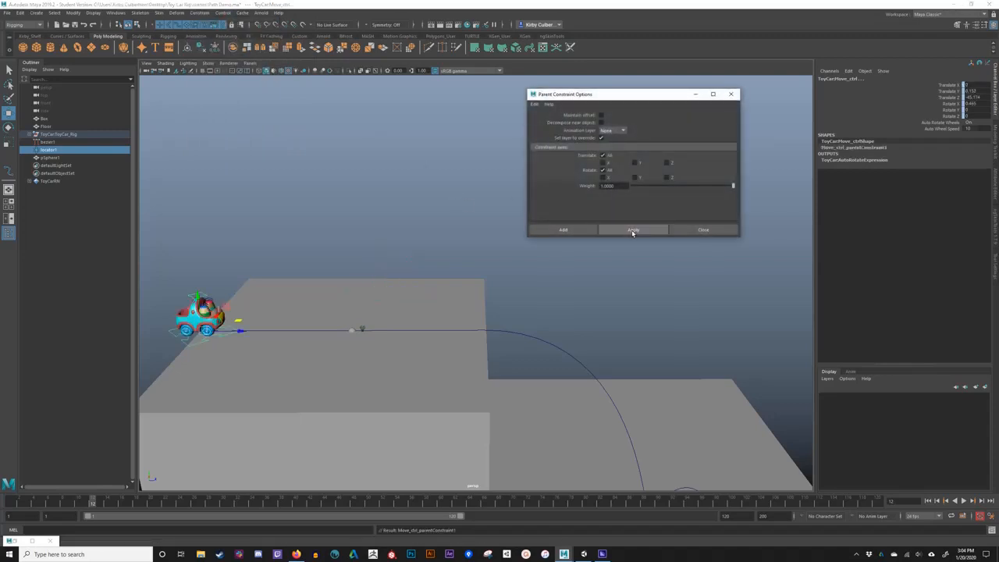
pyautogui.click(703, 229)
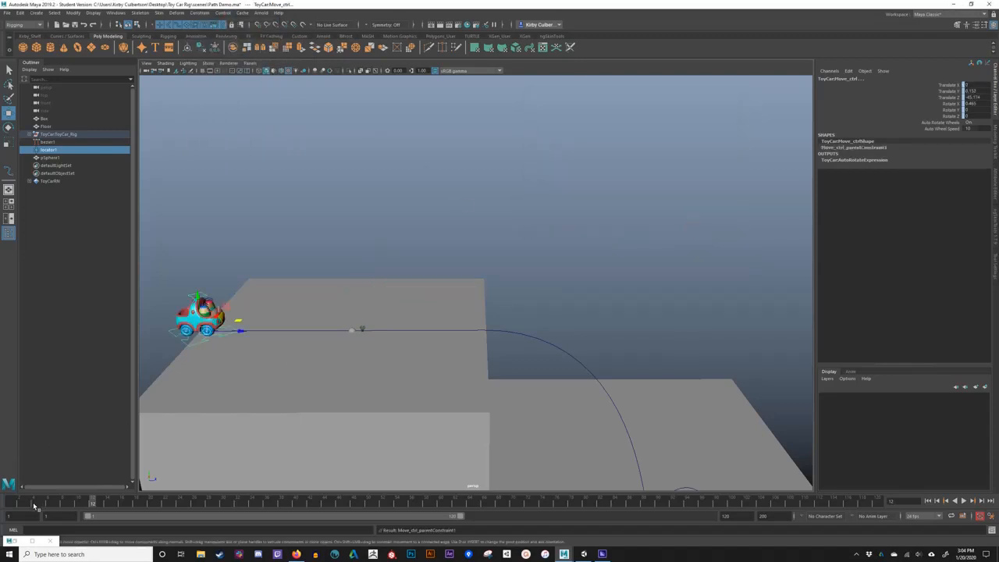
# - Scrub to frame 68 to check the car following the path, undo the last change, and return to frame 1
pyautogui.moveTo(33, 506); pyautogui.dragTo(505, 503)
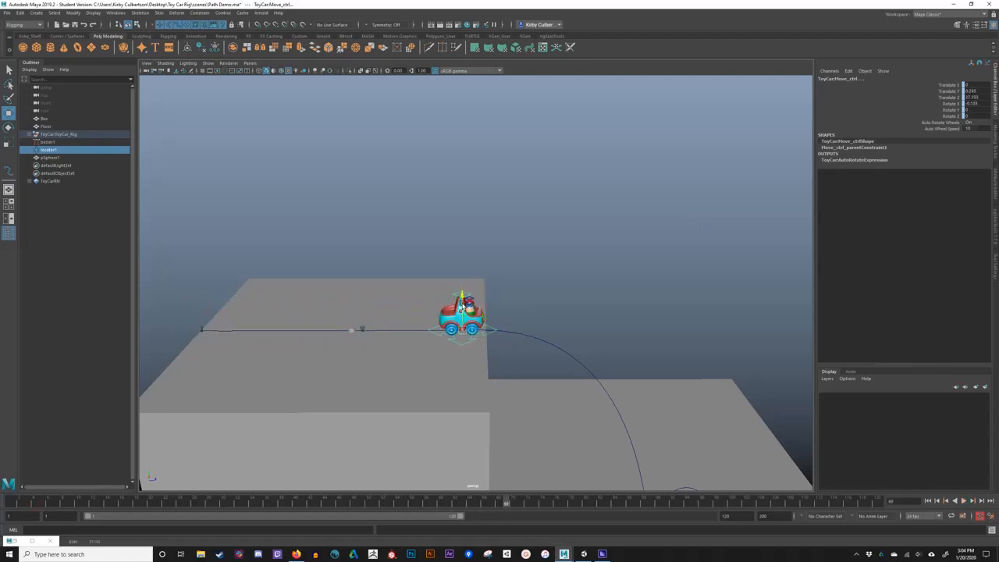
pyautogui.hotkey('ctrl', 'z')
pyautogui.click(17, 504)
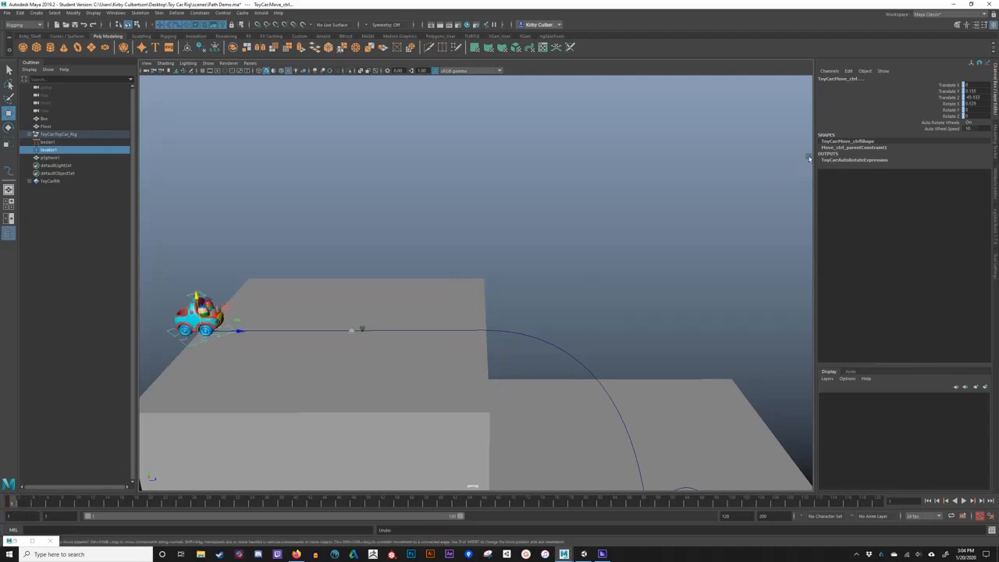
# - Key the Move control's Translate Y at frame 1 and start playback
pyautogui.click(949, 92)
pyautogui.rightClick(951, 92)
pyautogui.click(951, 109)
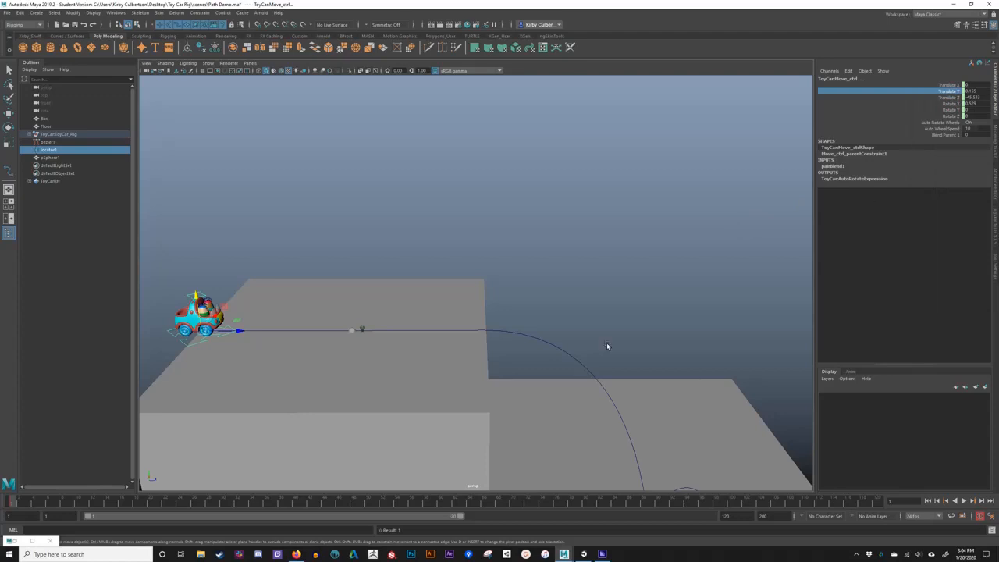
pyautogui.hotkey('alt', 'v')
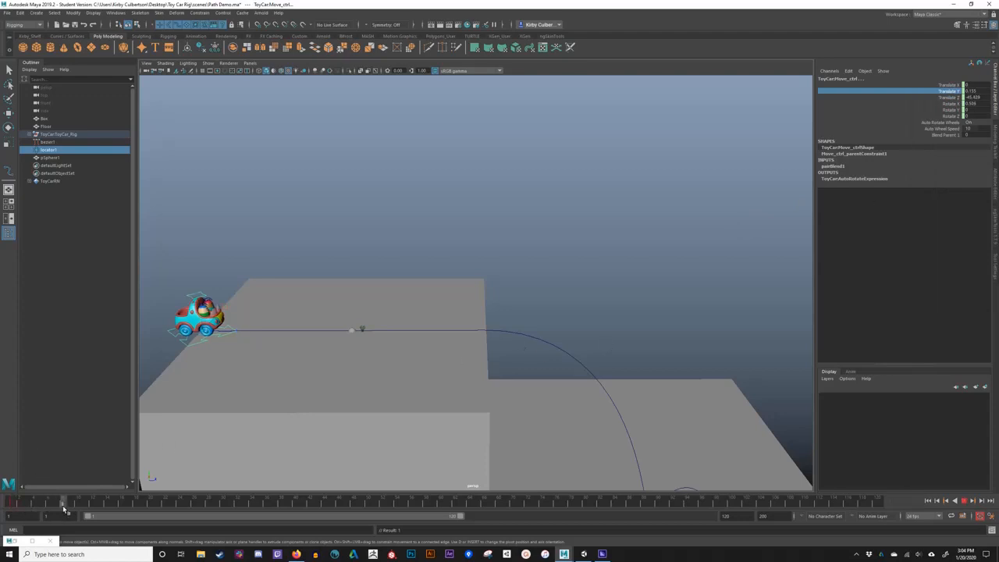
# - Lower the car vertically back onto the path at frame 34 and play the animation on to frame 51
pyautogui.moveTo(64, 509); pyautogui.dragTo(253, 507)
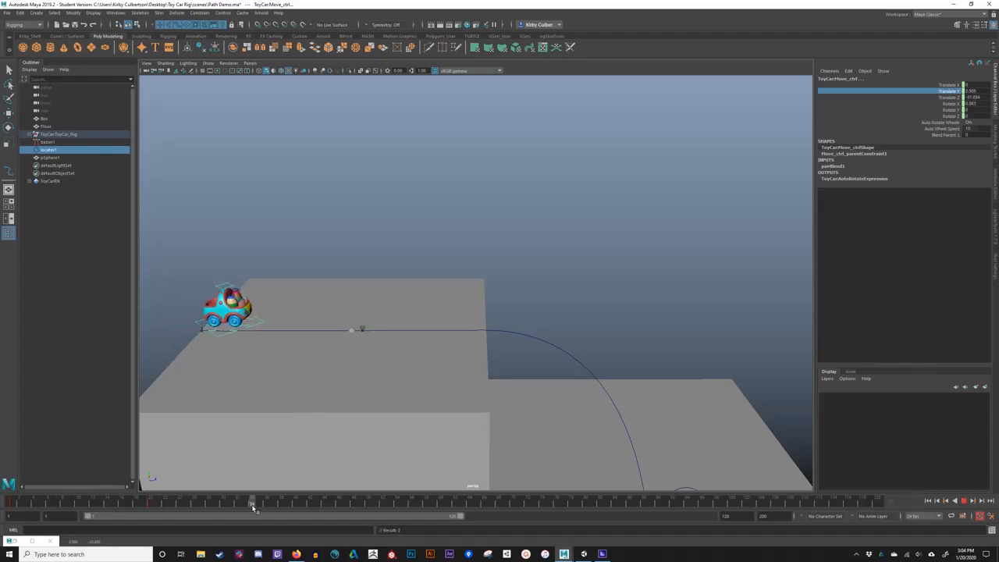
pyautogui.moveTo(226, 288); pyautogui.dragTo(226, 298)
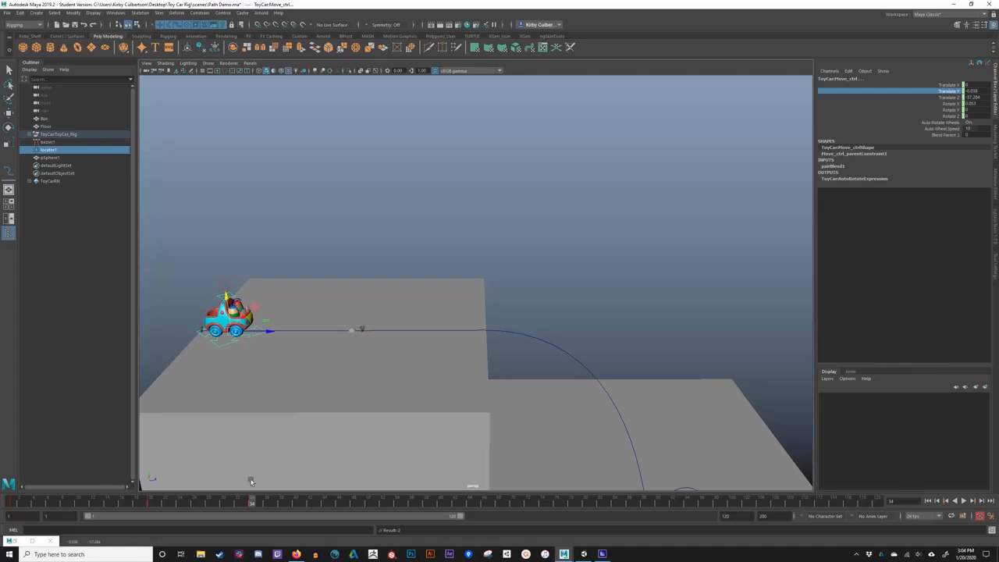
pyautogui.hotkey('alt', 'v')
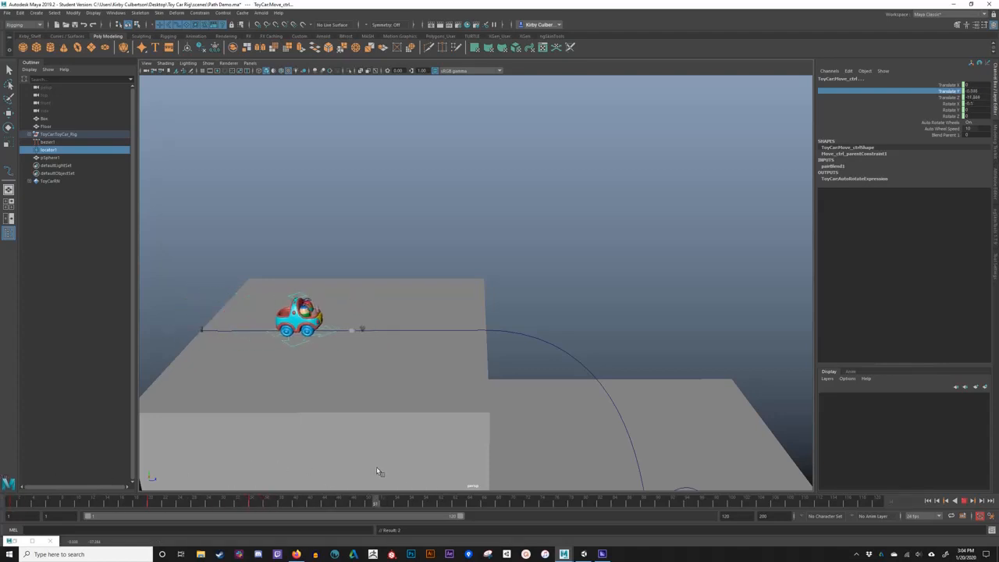
pyautogui.hotkey('alt', 'v')
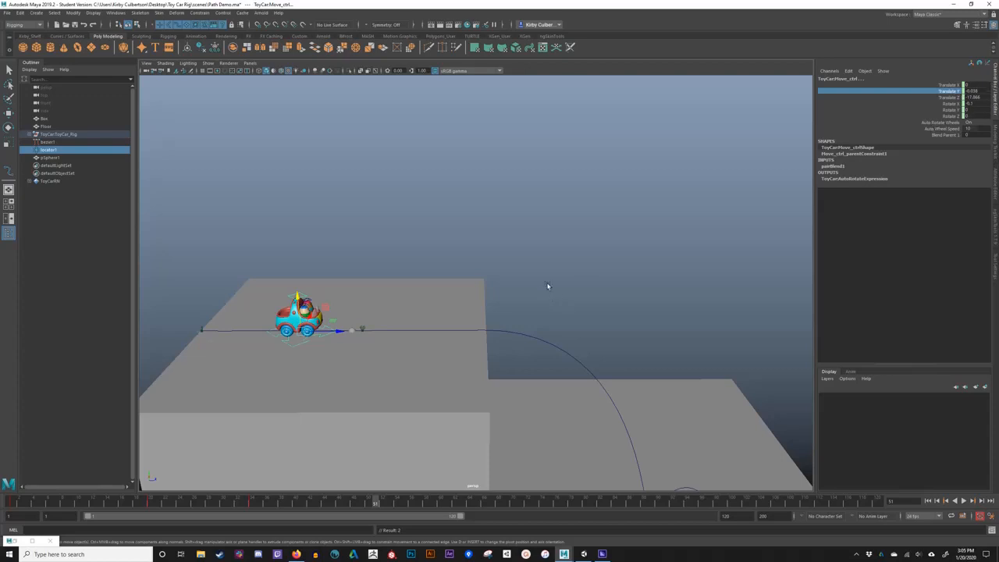
# - Undo the Translate Y keys and vertical offsets made on the car's Move control
pyautogui.hotkey('ctrl', 'z')
pyautogui.hotkey('ctrl', 'z')
pyautogui.hotkey('ctrl', 'z')
pyautogui.hotkey('ctrl', 'z')
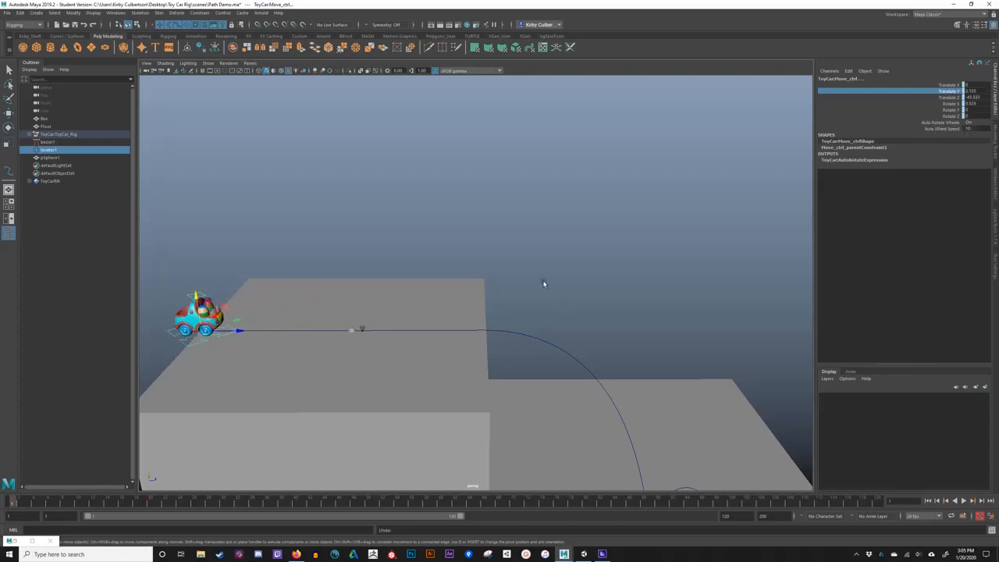
# - Undo the parent constraint that ties the car's Move control to the locator
pyautogui.hotkey('ctrl', 'z')
pyautogui.hotkey('ctrl', 'z')
pyautogui.hotkey('ctrl', 'z')
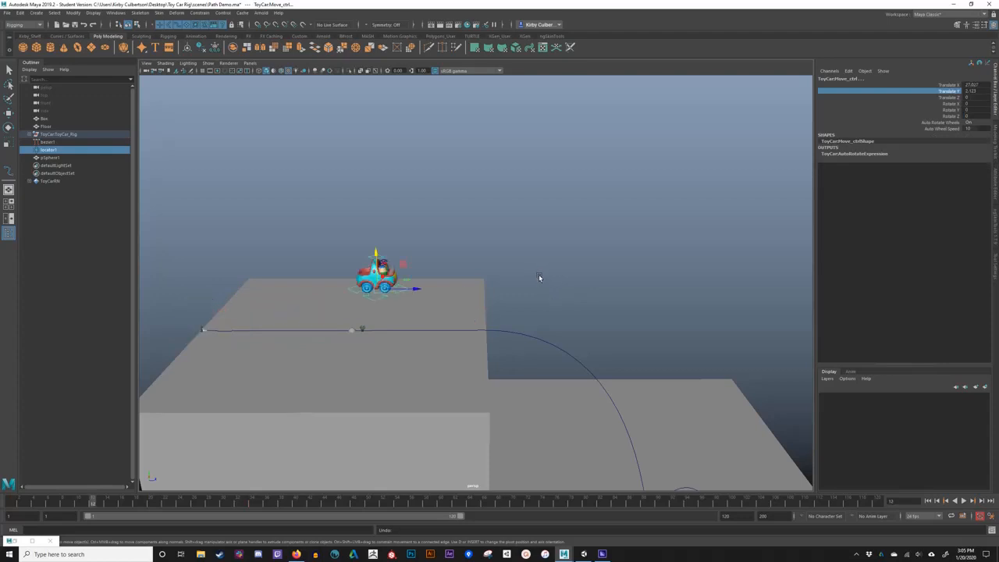
# - Set the Move control's Translate X and Translate Y to 0
pyautogui.click(534, 270)
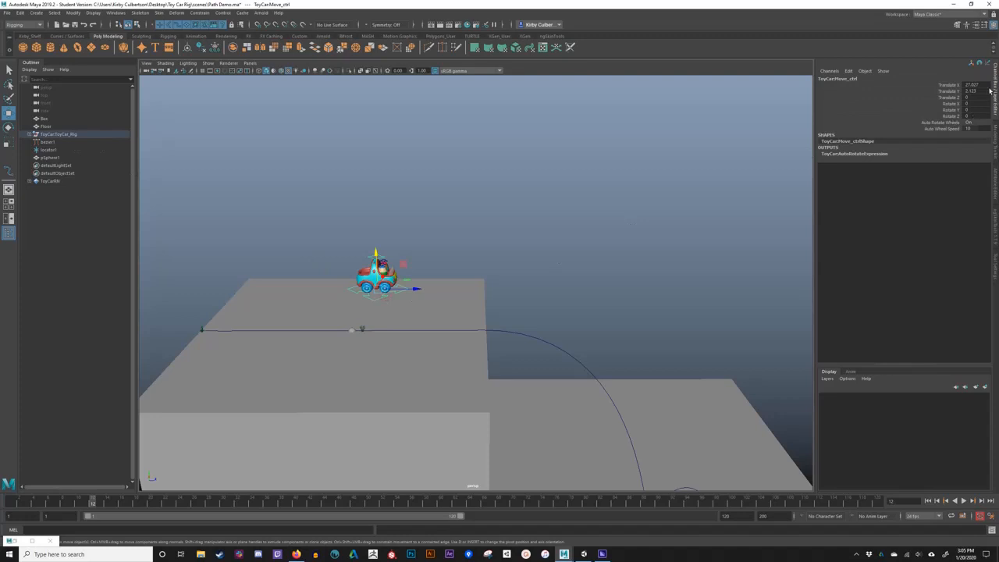
pyautogui.moveTo(974, 85); pyautogui.dragTo(986, 92)
pyautogui.write('0')
pyautogui.press('Return')
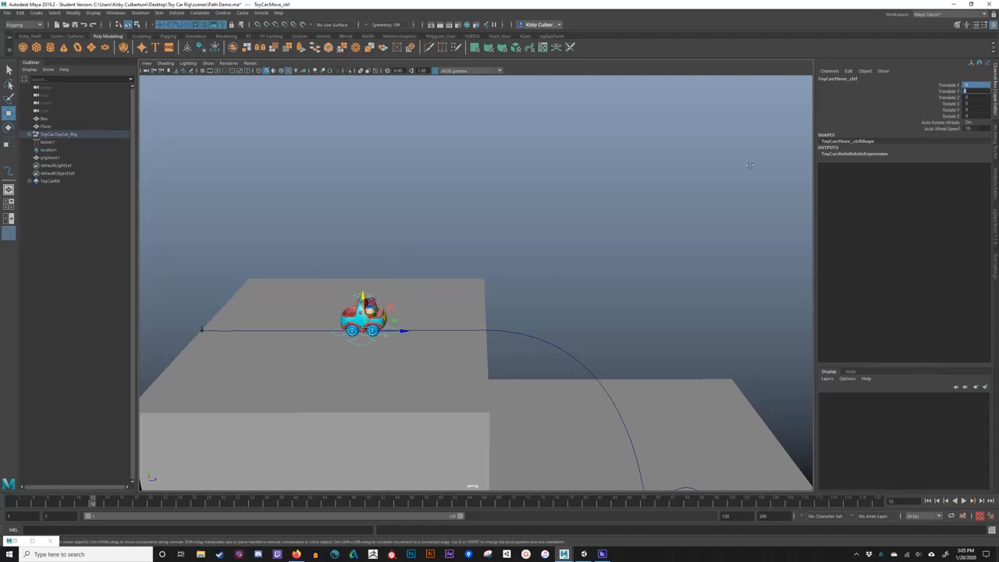
# - Parent constrain the whole ToyCar_Rig group to locator1 on all translate and rotate axes, with Maintain Offset off
pyautogui.click(384, 200)
pyautogui.click(48, 150)
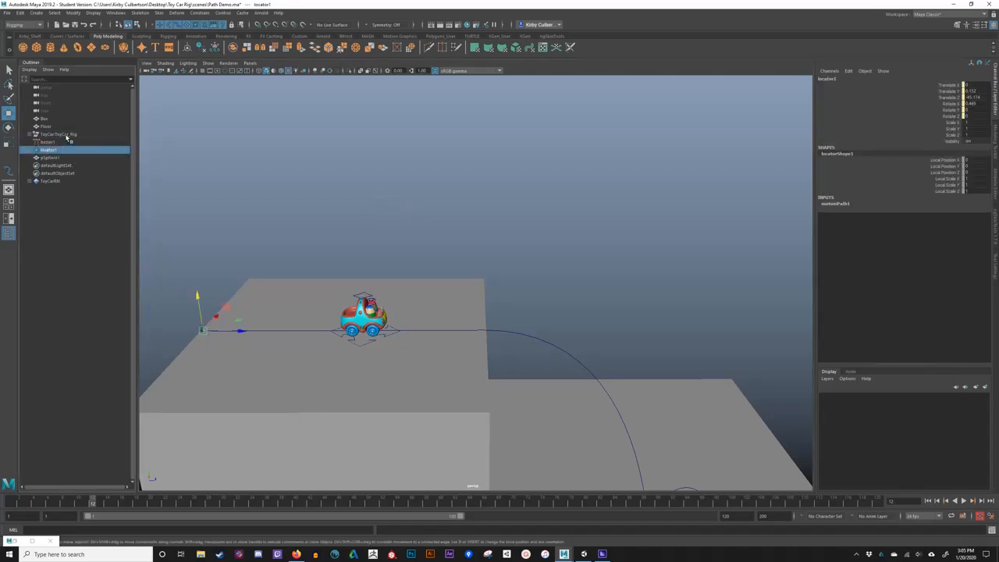
pyautogui.keyDown('ctrl'); pyautogui.click(68, 135); pyautogui.keyUp('ctrl')
pyautogui.click(199, 13)
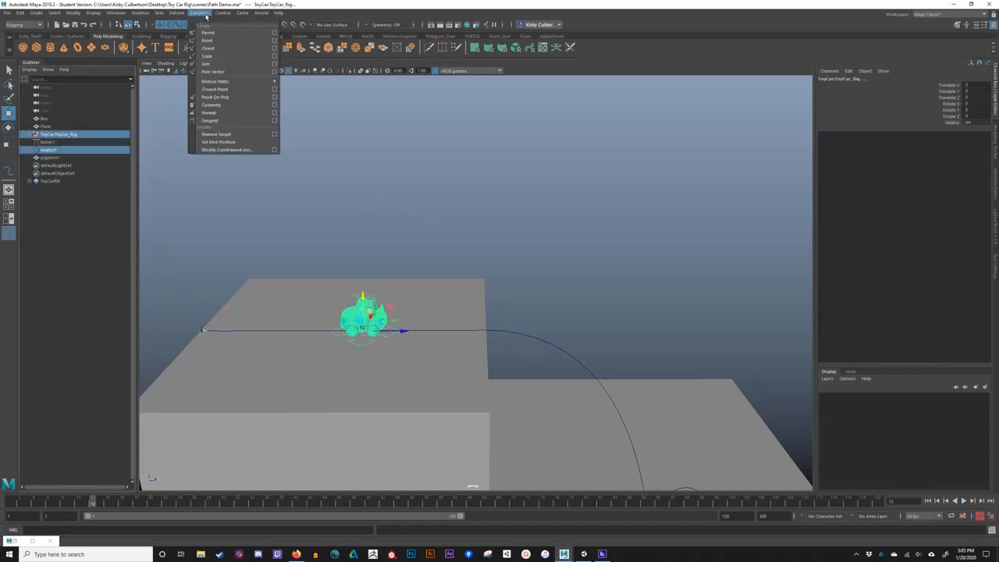
pyautogui.click(272, 34)
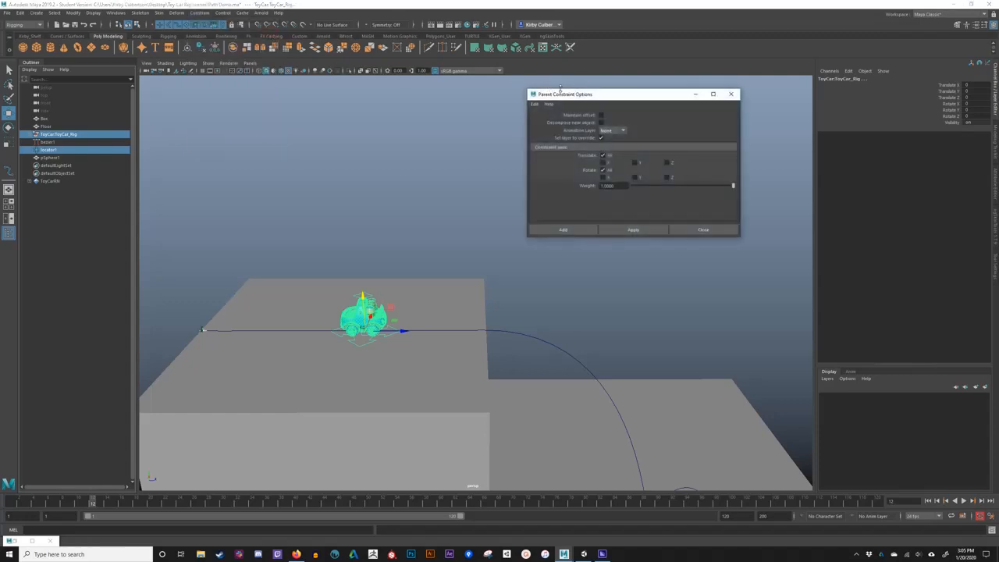
pyautogui.moveTo(617, 93); pyautogui.dragTo(466, 97)
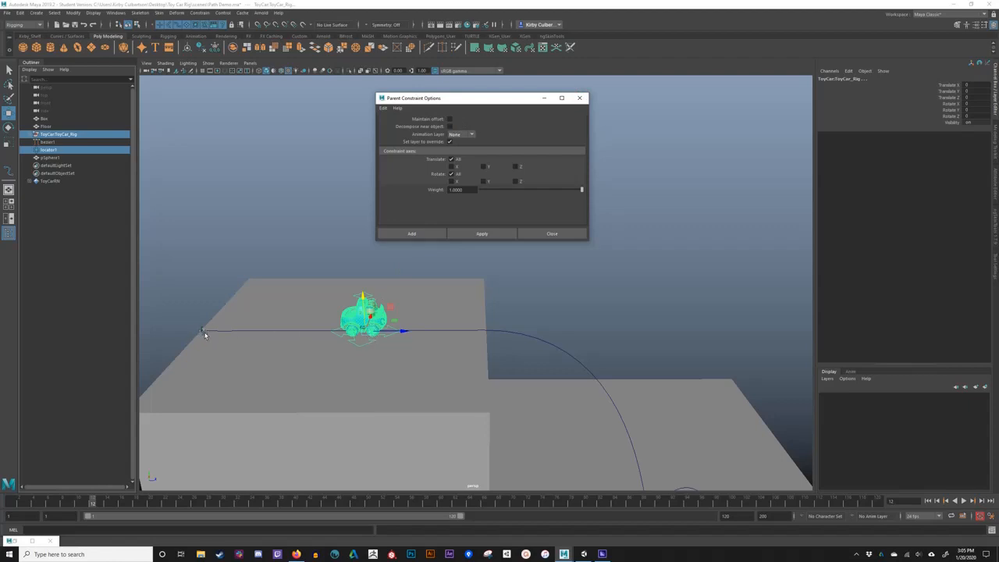
pyautogui.click(481, 233)
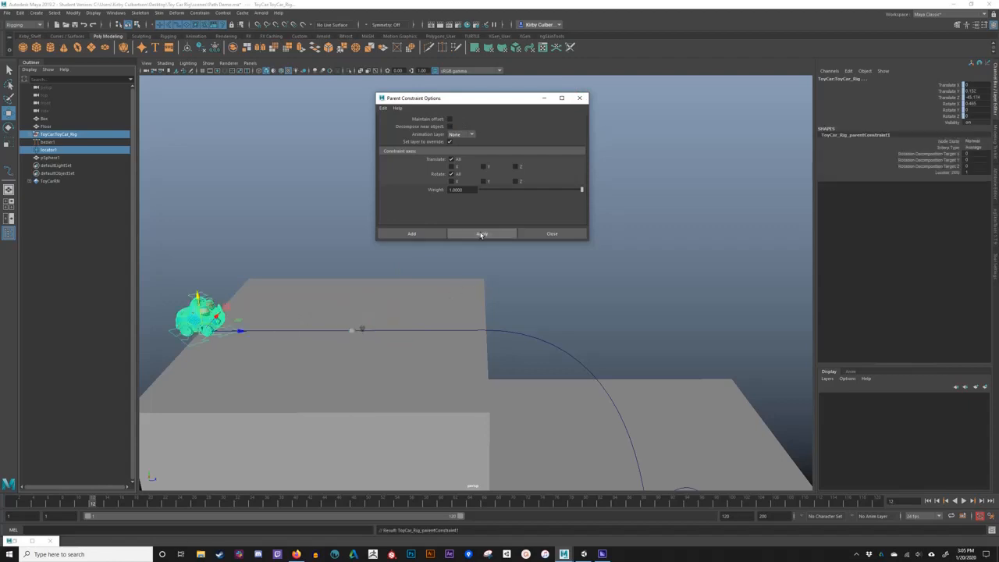
pyautogui.click(552, 233)
# - Try keying all of the Move control's channels at frame 46, undo the keys, and scrub back to frame 12
pyautogui.moveTo(25, 504); pyautogui.dragTo(339, 499)
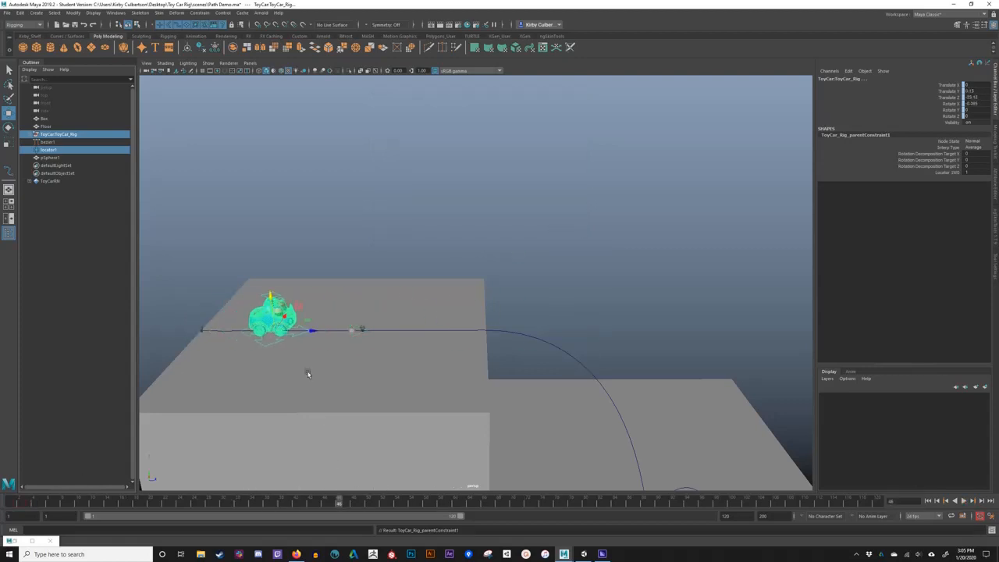
pyautogui.click(300, 342)
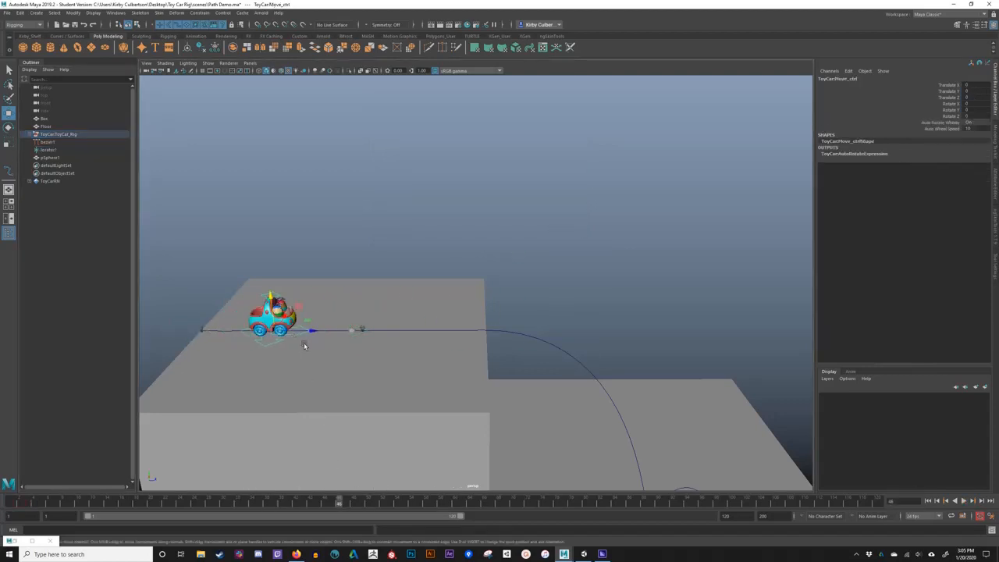
pyautogui.click(950, 92)
pyautogui.rightClick(950, 91)
pyautogui.click(950, 112)
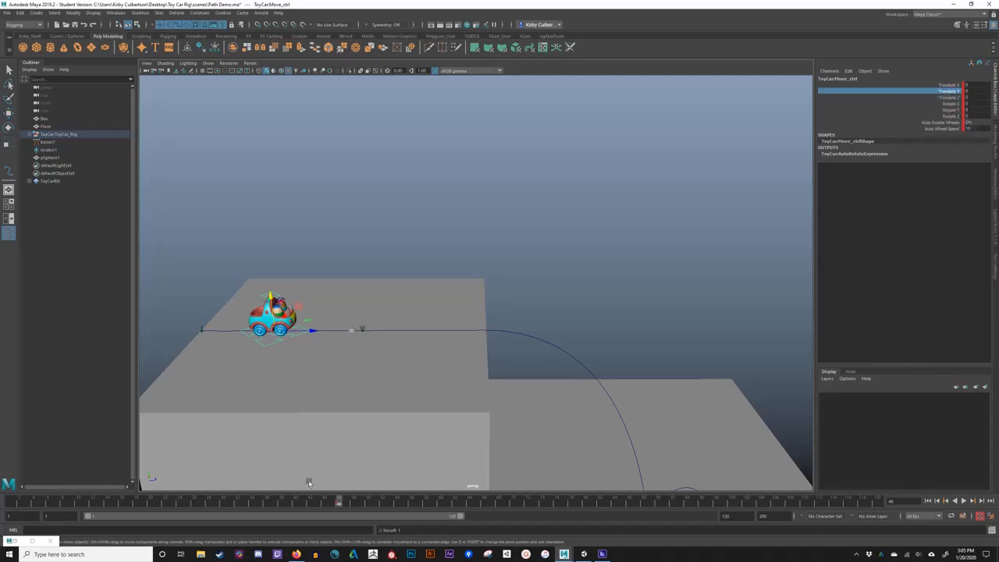
pyautogui.hotkey('ctrl', 'z')
pyautogui.moveTo(27, 506); pyautogui.dragTo(92, 508)
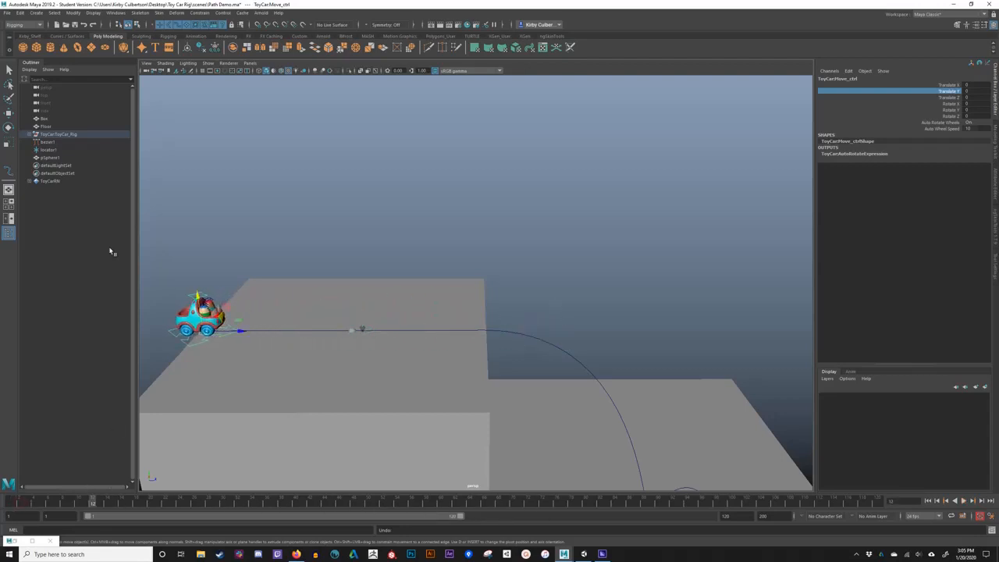
# - Expand the ToyCar_Rig group and select its parent constraint, with the whole path in view
pyautogui.click(30, 135)
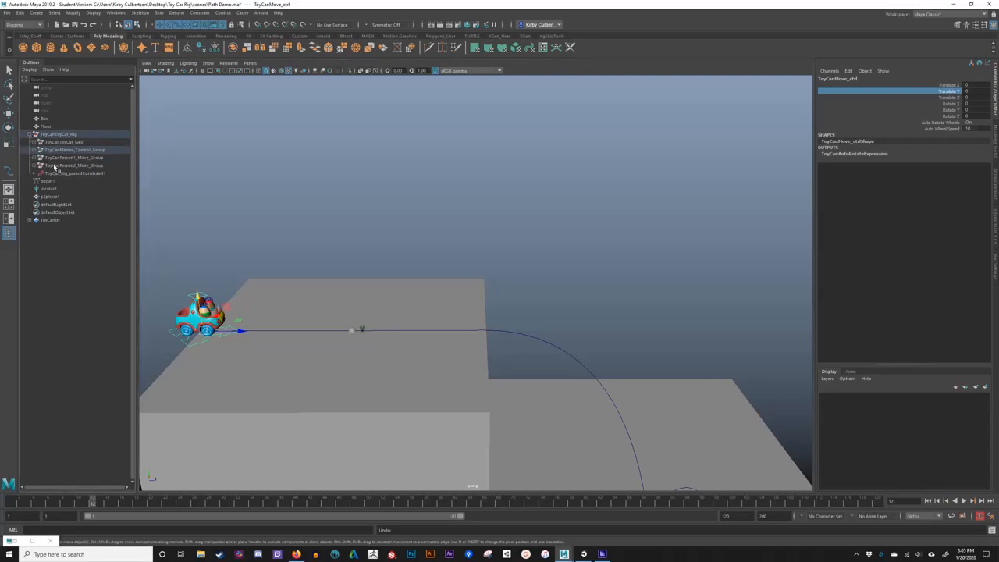
pyautogui.scroll(-3, 600, 274)
pyautogui.keyDown('alt'); pyautogui.moveTo(600, 274); pyautogui.dragTo(564, 247, button='middle'); pyautogui.keyUp('alt')
pyautogui.scroll(1, 539, 246)
pyautogui.click(84, 173)
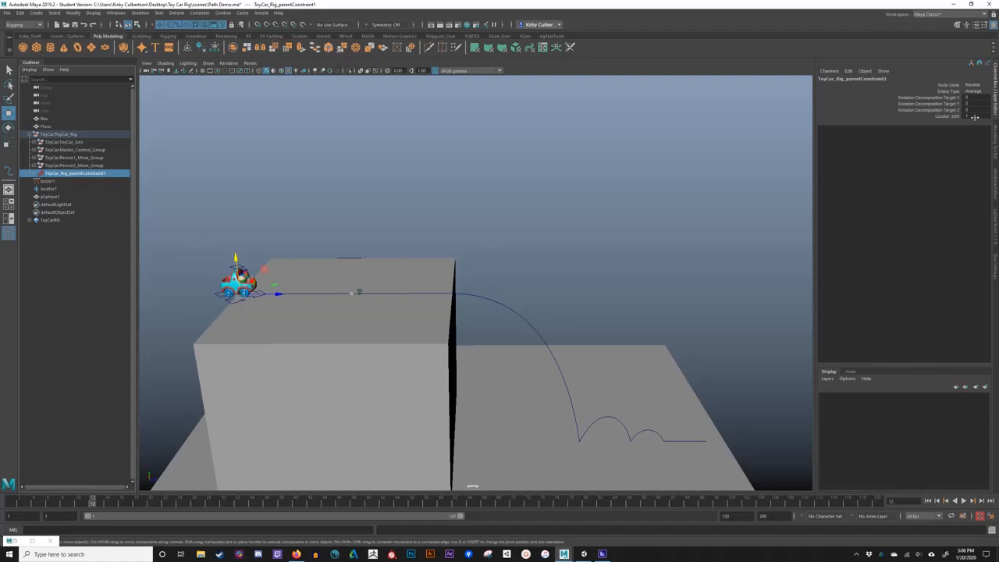
# - At frame 1, set the constraint's Locator W0 weight to 0, play the animation, and return to frame 1
pyautogui.click(12, 501)
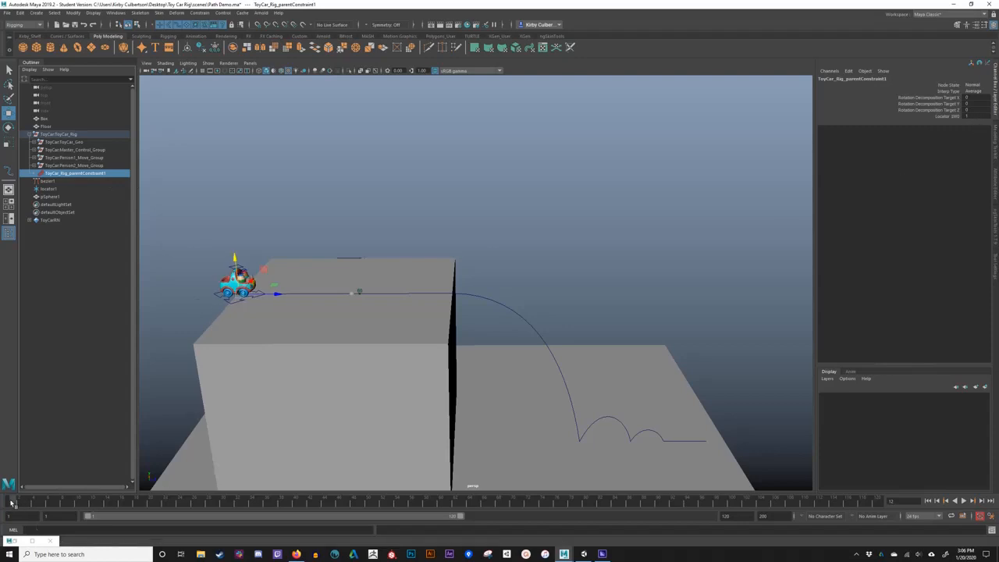
pyautogui.click(977, 115)
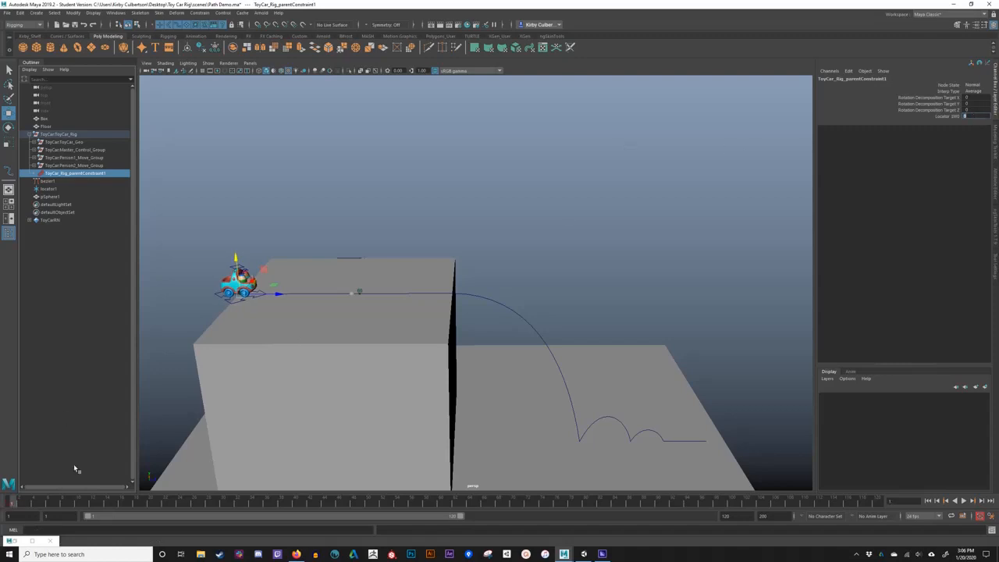
pyautogui.hotkey('alt', 'v')
pyautogui.moveTo(49, 502)
pyautogui.mouseDown()
pyautogui.moveTo(572, 491)
pyautogui.moveTo(13, 491)
pyautogui.mouseUp()
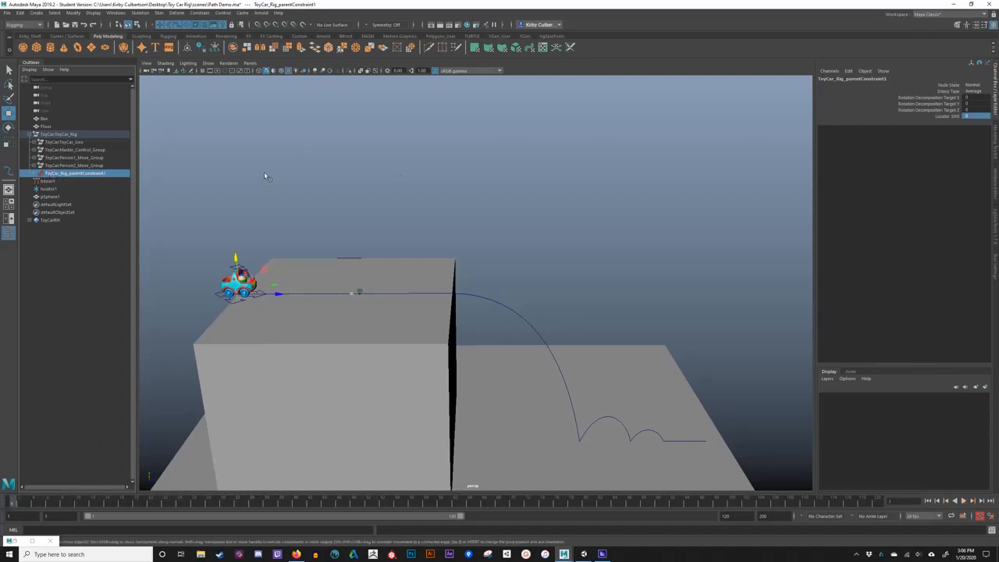
# - Set the Locator W0 weight to 1 and scrub to frame 76 to check the car on the path
pyautogui.click(972, 116)
pyautogui.press('Return')
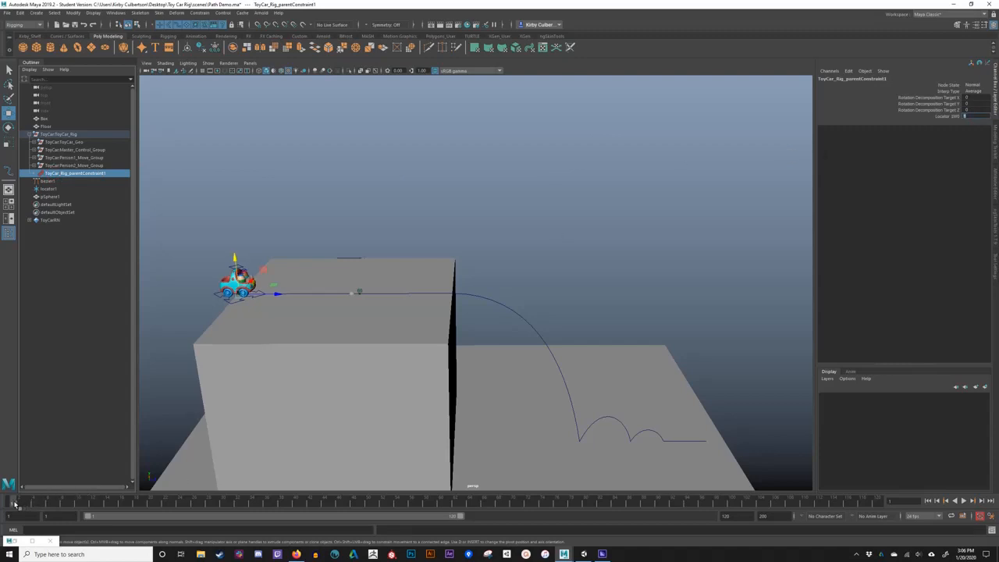
pyautogui.moveTo(23, 504); pyautogui.dragTo(558, 497)
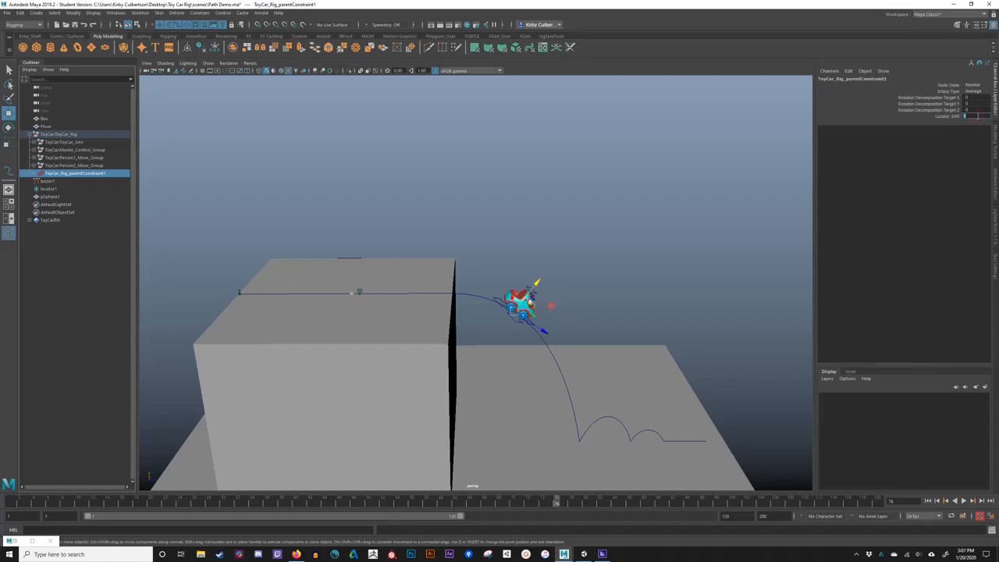
# - Switch the constraint's Locator W0 weight to 0 and back to 1 at frame 76
pyautogui.write('0')
pyautogui.press('Return')
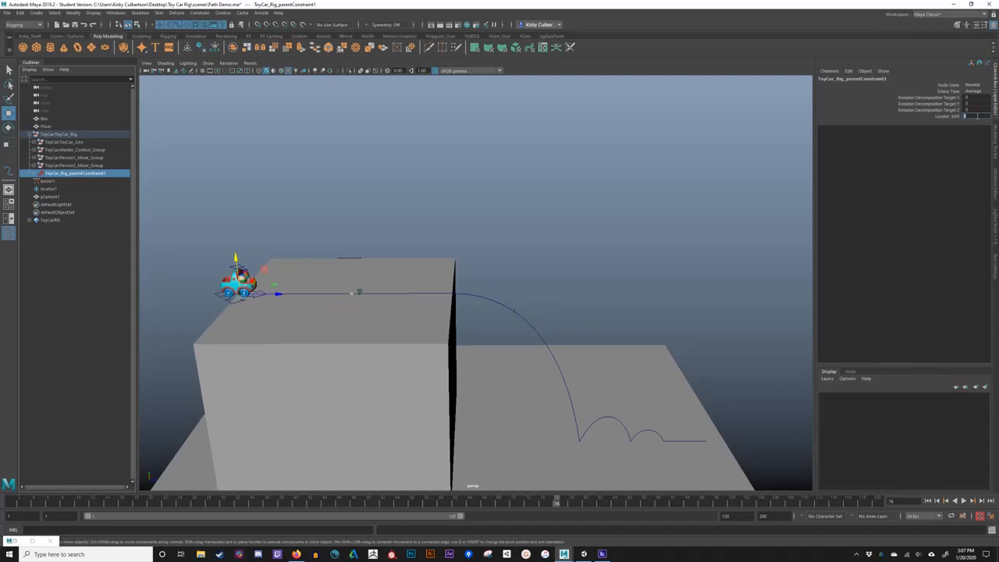
pyautogui.write('1')
pyautogui.press('Return')
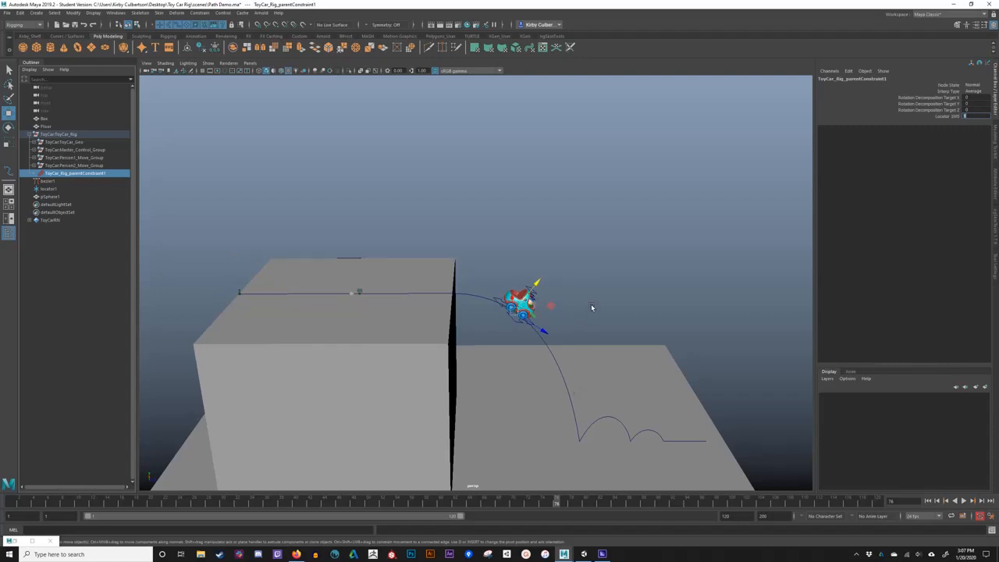
pyautogui.keyDown('alt'); pyautogui.moveTo(591, 307); pyautogui.dragTo(606, 245); pyautogui.keyUp('alt')
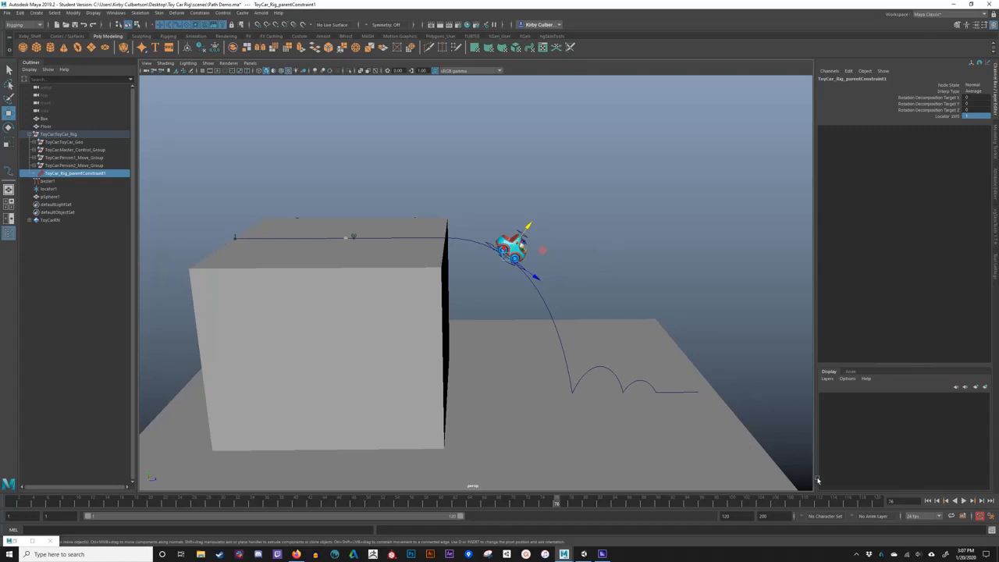
pyautogui.click(857, 554)
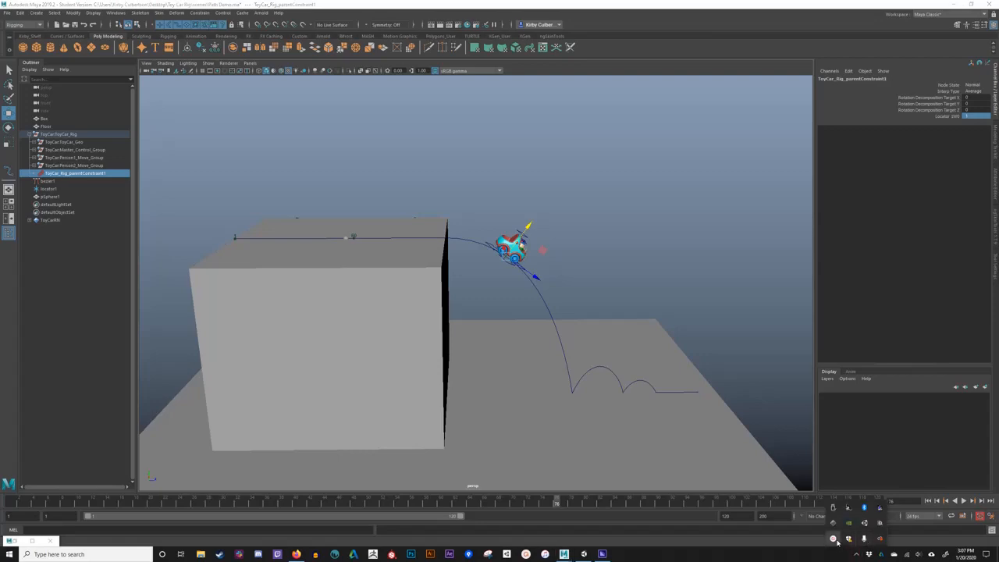